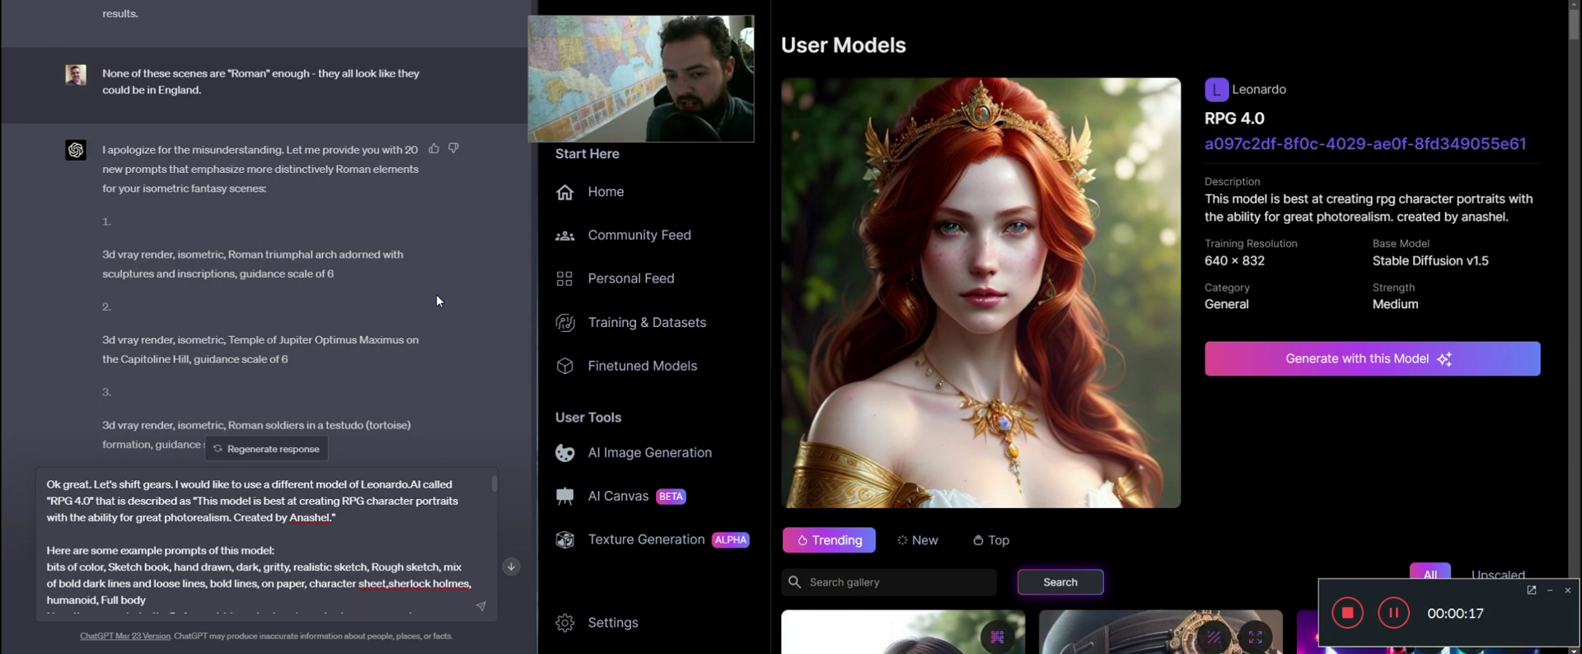
Open the Tom cruise image's prompt details from the Trending gallery
{"action": "scroll", "coordinate": [437, 301], "scroll_direction": "down", "scroll_amount": 5}
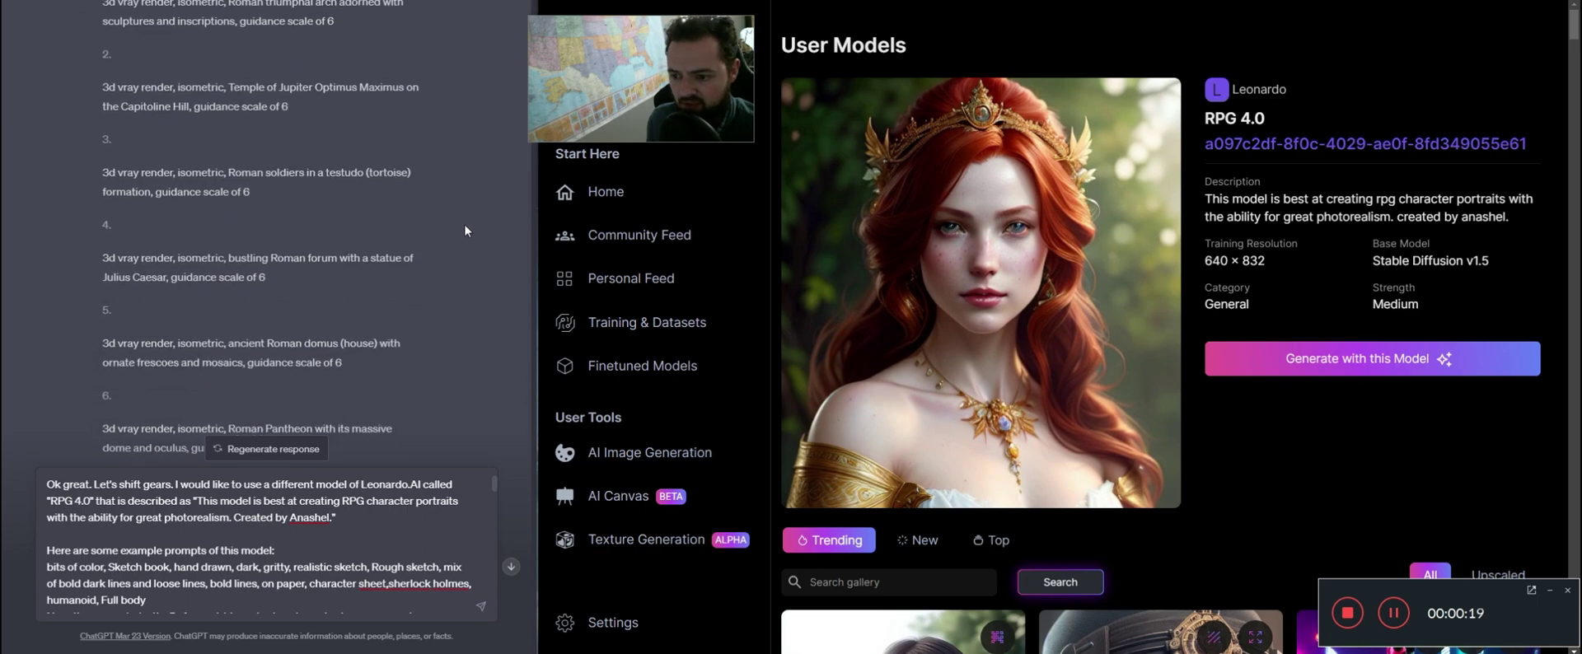
{"action": "scroll", "coordinate": [465, 230], "scroll_direction": "down", "scroll_amount": 15}
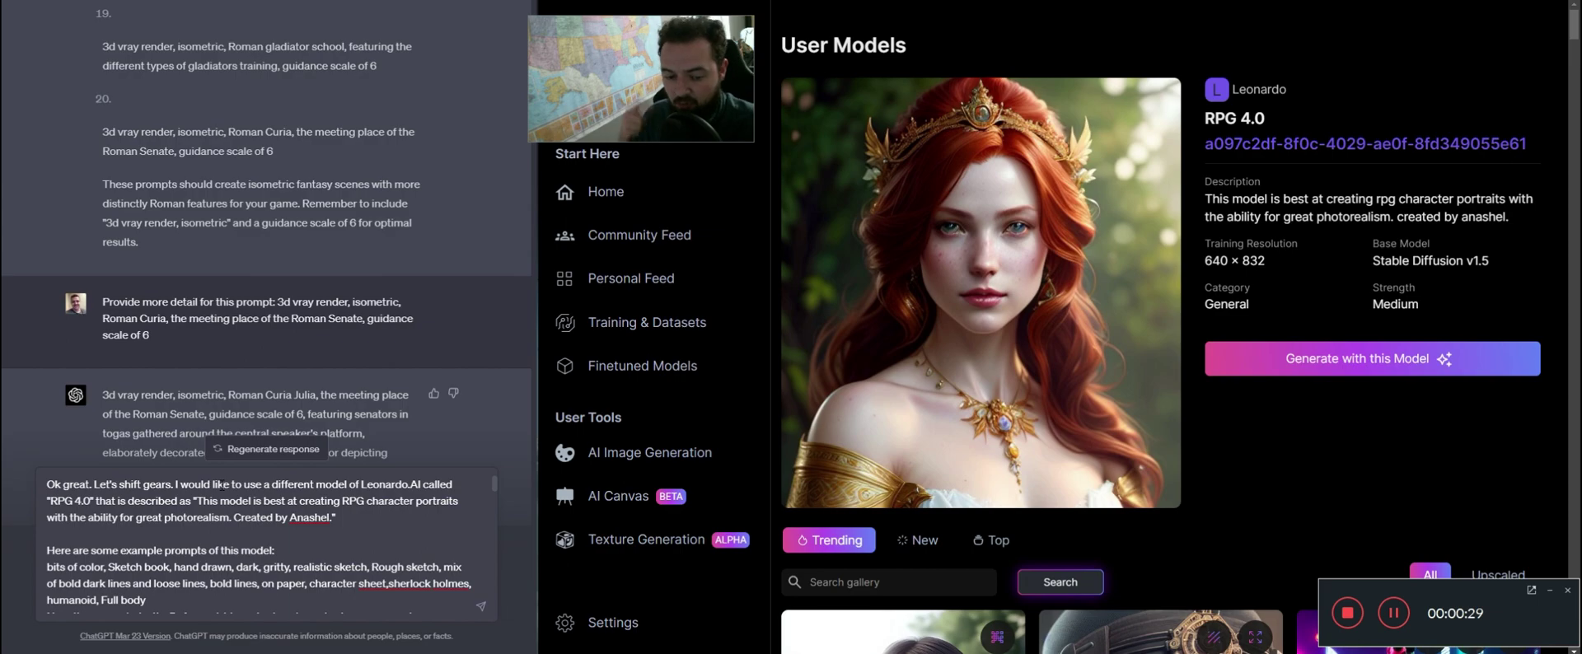
{"action": "scroll", "coordinate": [221, 486], "scroll_direction": "down", "scroll_amount": 2}
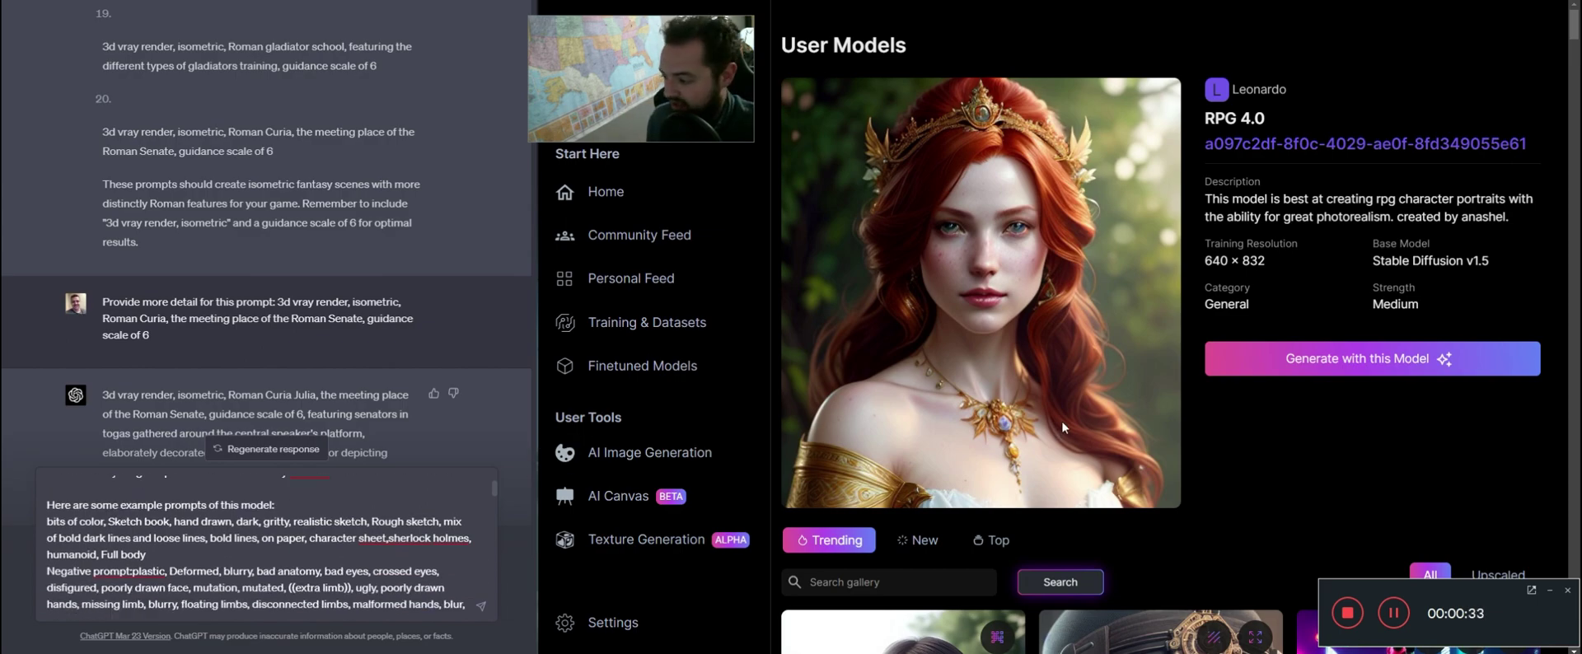
{"action": "scroll", "coordinate": [1168, 247], "scroll_direction": "down", "scroll_amount": 4}
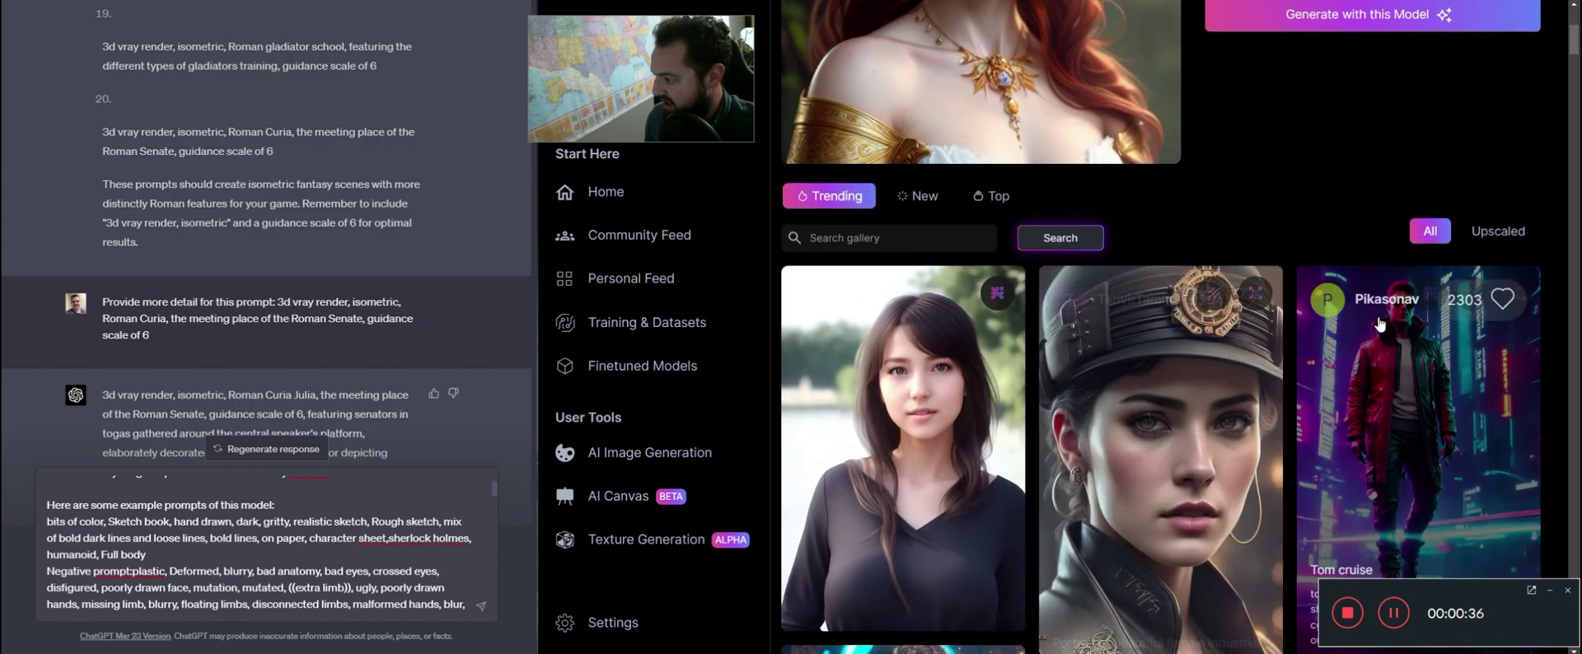
{"action": "left_click", "coordinate": [1381, 325]}
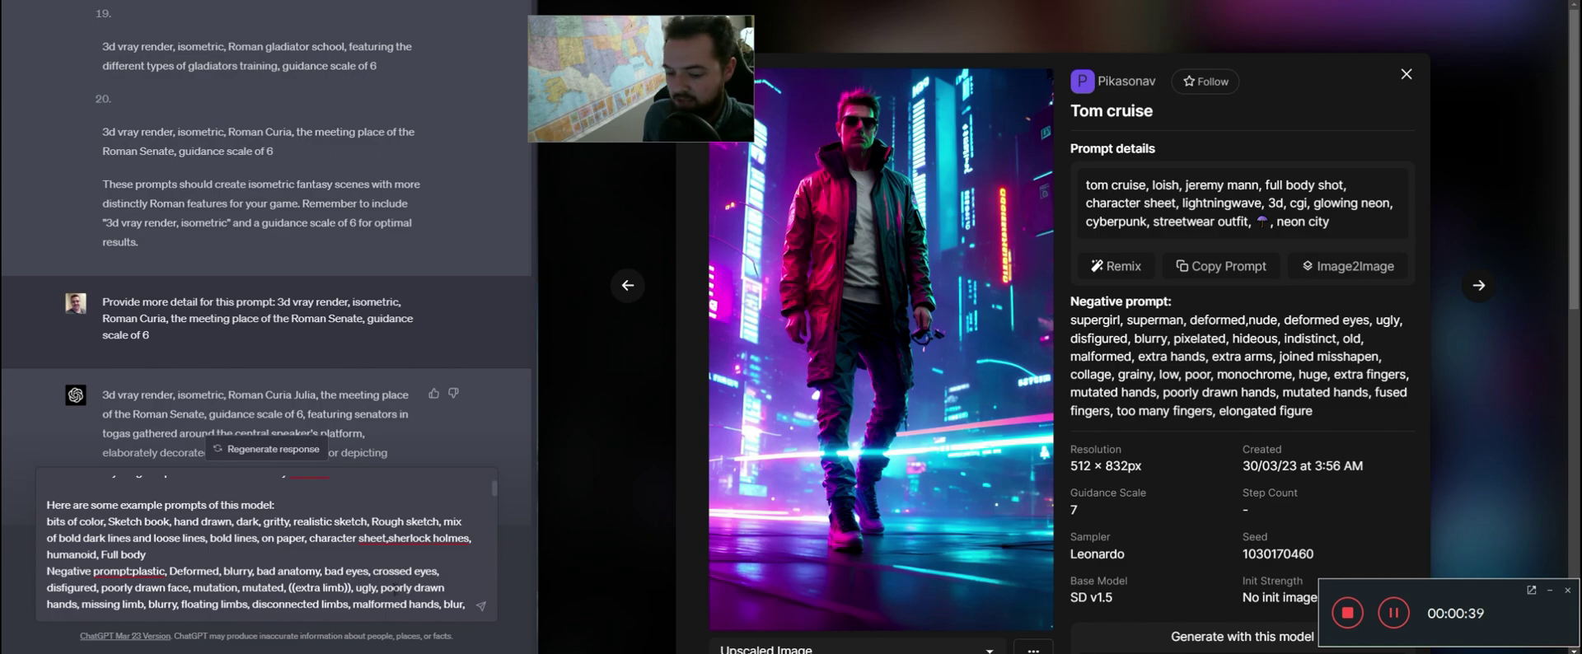
Send ChatGPT the drafted request for 20 Red Dead Redemption 2 character prompts
{"action": "scroll", "coordinate": [394, 590], "scroll_direction": "down", "scroll_amount": 5}
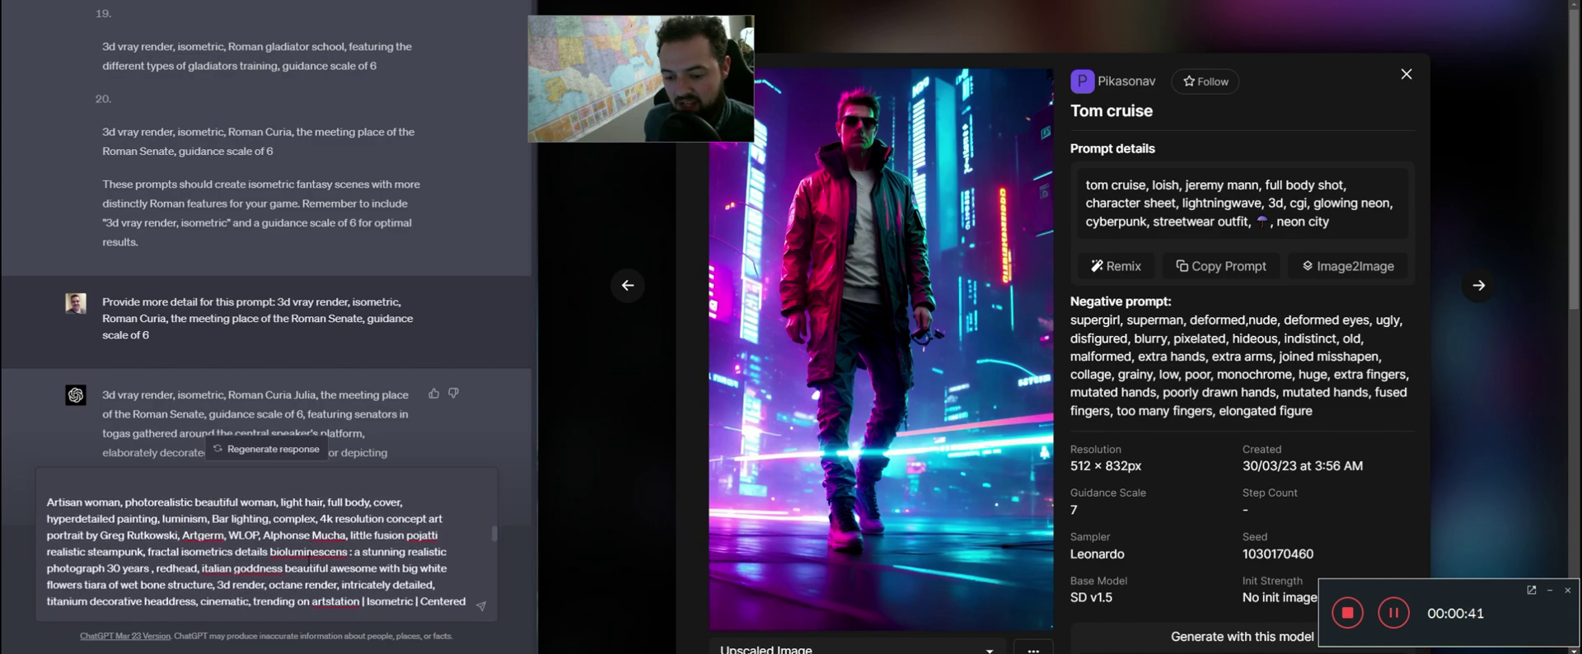
{"action": "scroll", "coordinate": [318, 558], "scroll_direction": "down", "scroll_amount": 3}
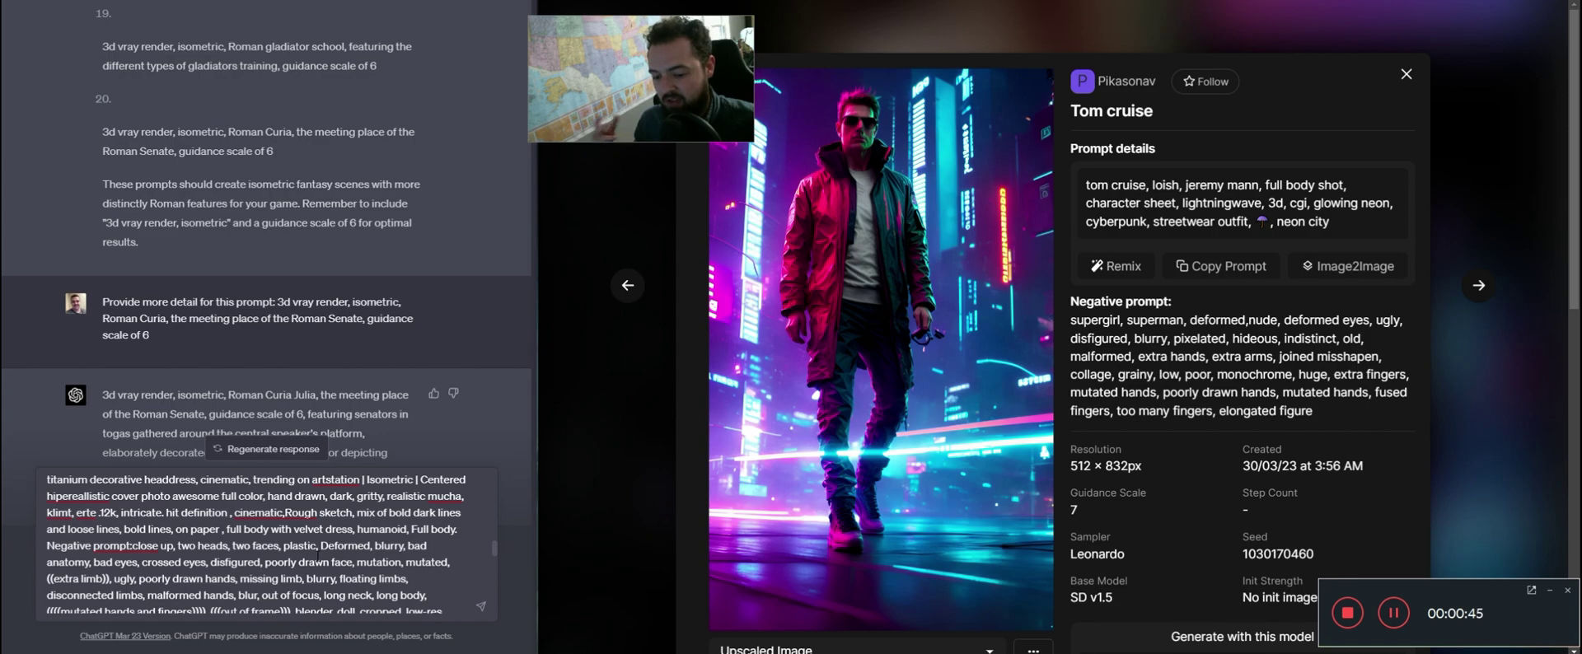
{"action": "scroll", "coordinate": [317, 581], "scroll_direction": "down", "scroll_amount": 5}
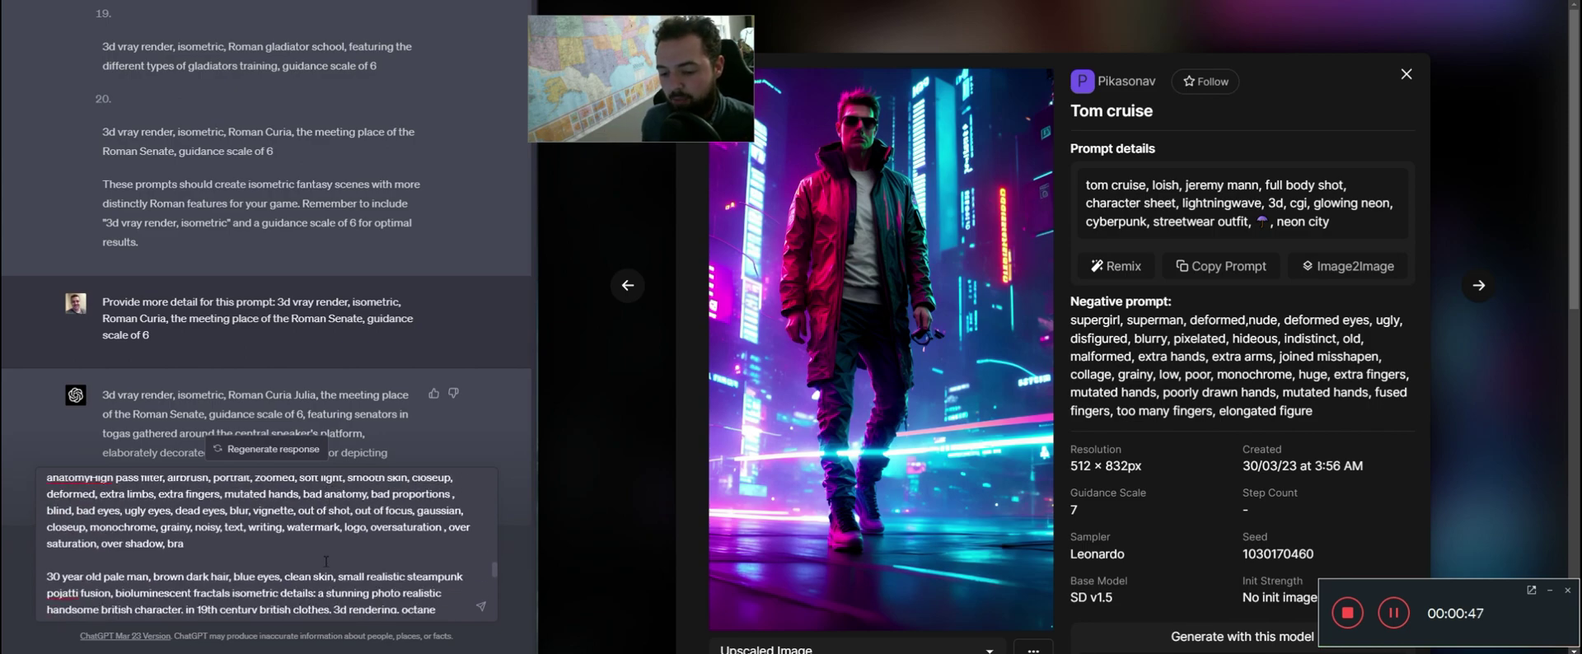
{"action": "scroll", "coordinate": [335, 582], "scroll_direction": "down", "scroll_amount": 1}
{"action": "scroll", "coordinate": [335, 582], "scroll_direction": "down", "scroll_amount": 1}
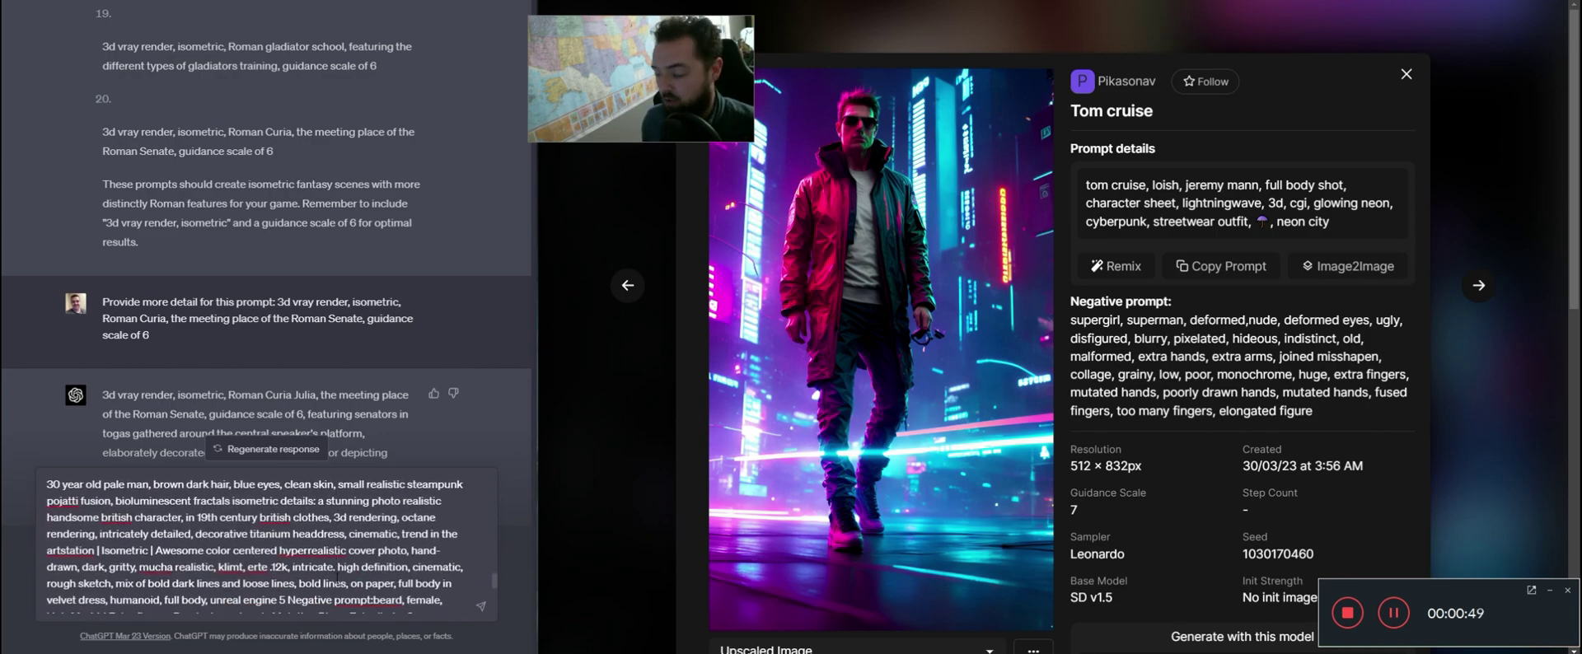
{"action": "left_click", "coordinate": [1551, 592]}
{"action": "scroll", "coordinate": [249, 530], "scroll_direction": "down", "scroll_amount": 5}
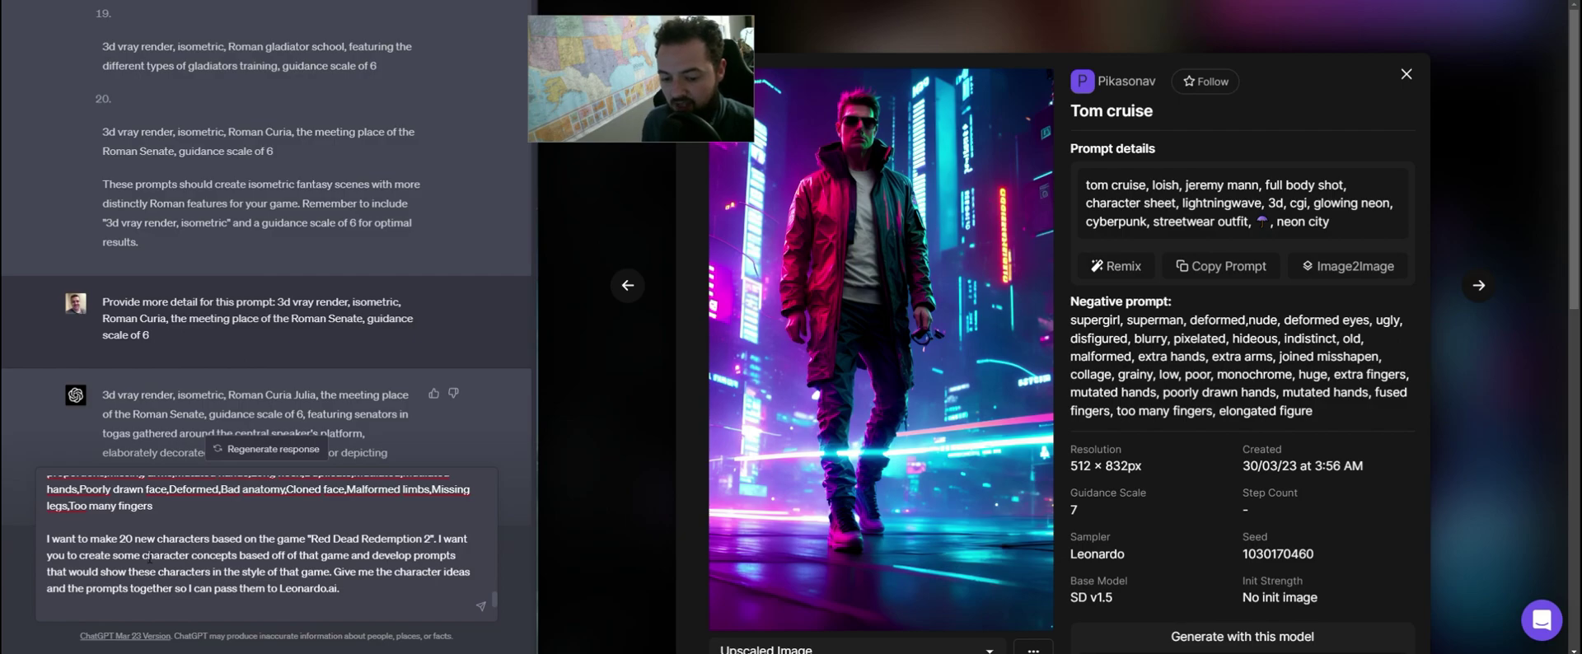
{"action": "left_click", "coordinate": [481, 606]}
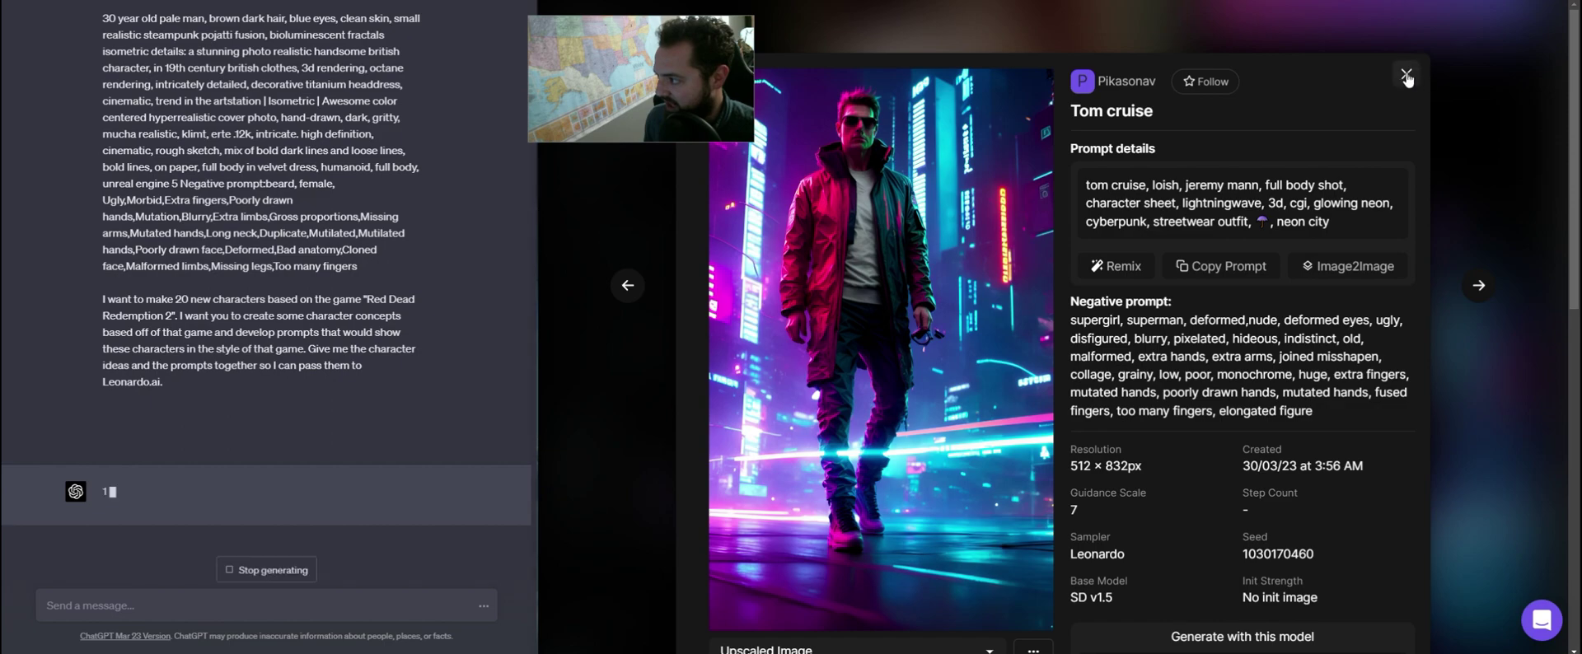
Open RPG 4.0 generation, clear the old Roman Curia prompt, and select ChatGPT's sheriff prompt
{"action": "left_click", "coordinate": [1407, 74]}
{"action": "left_click", "coordinate": [1392, 183]}
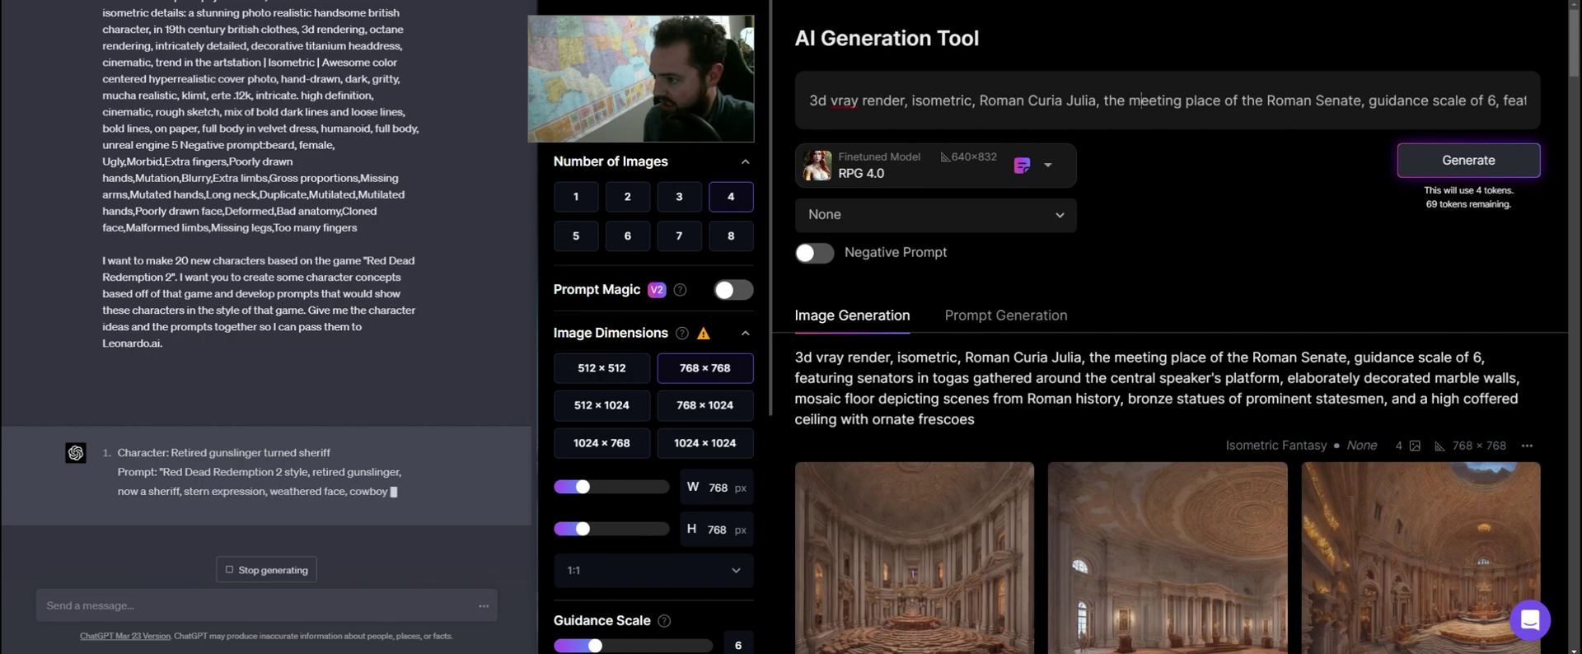
{"action": "triple_click", "coordinate": [1141, 92]}
{"action": "key", "text": "BackSpace"}
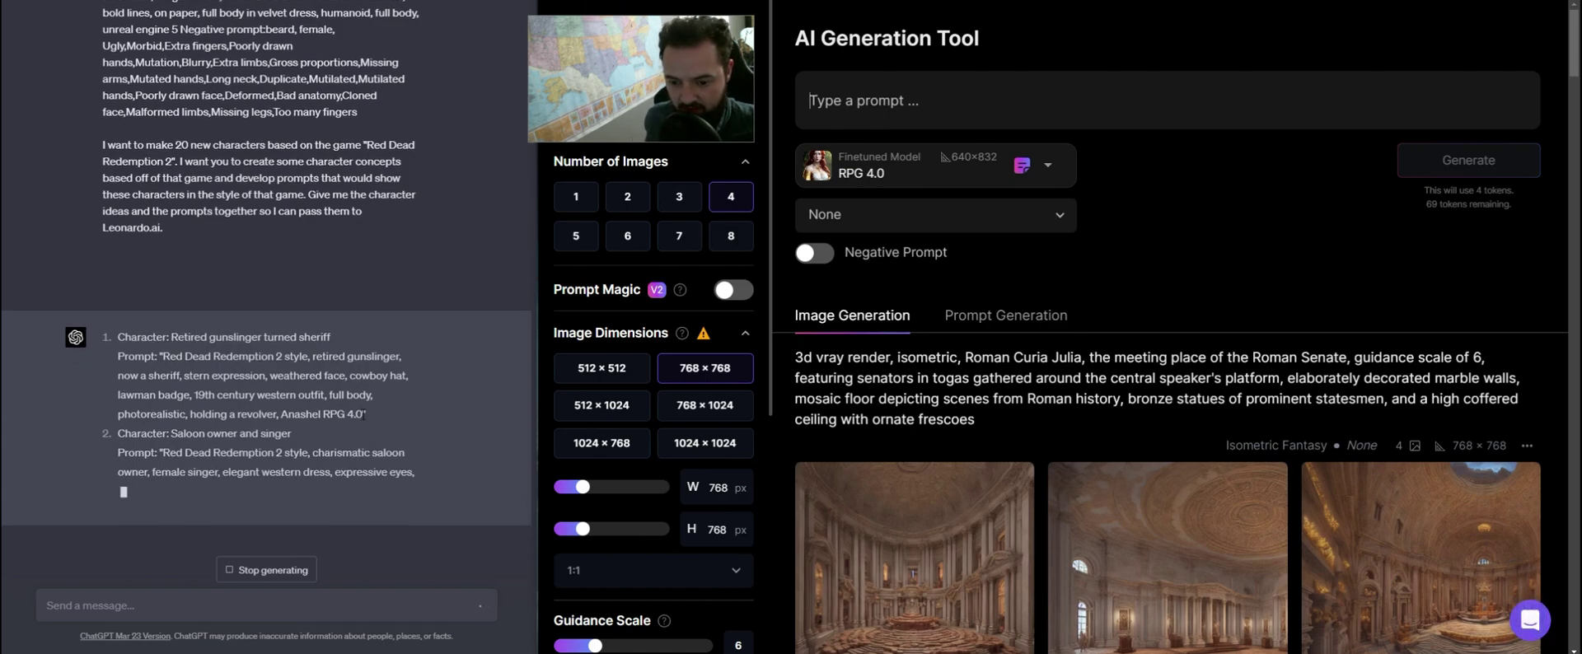
{"action": "left_click_drag", "start_coordinate": [362, 417], "coordinate": [163, 361]}
{"action": "key", "text": "ctrl+c"}
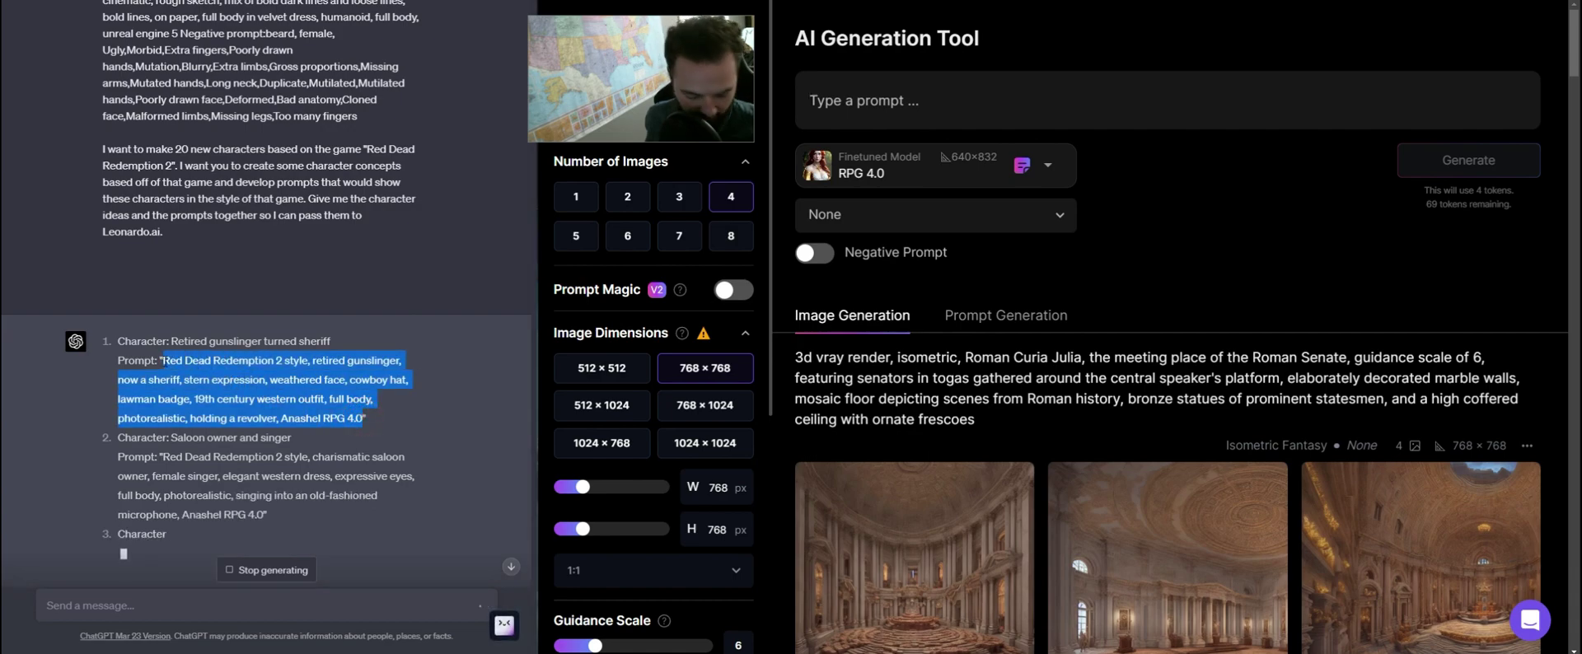
Paste the retired gunslinger sheriff prompt and generate four RPG 4.0 images
{"action": "left_click", "coordinate": [1053, 93]}
{"action": "key", "text": "ctrl+v"}
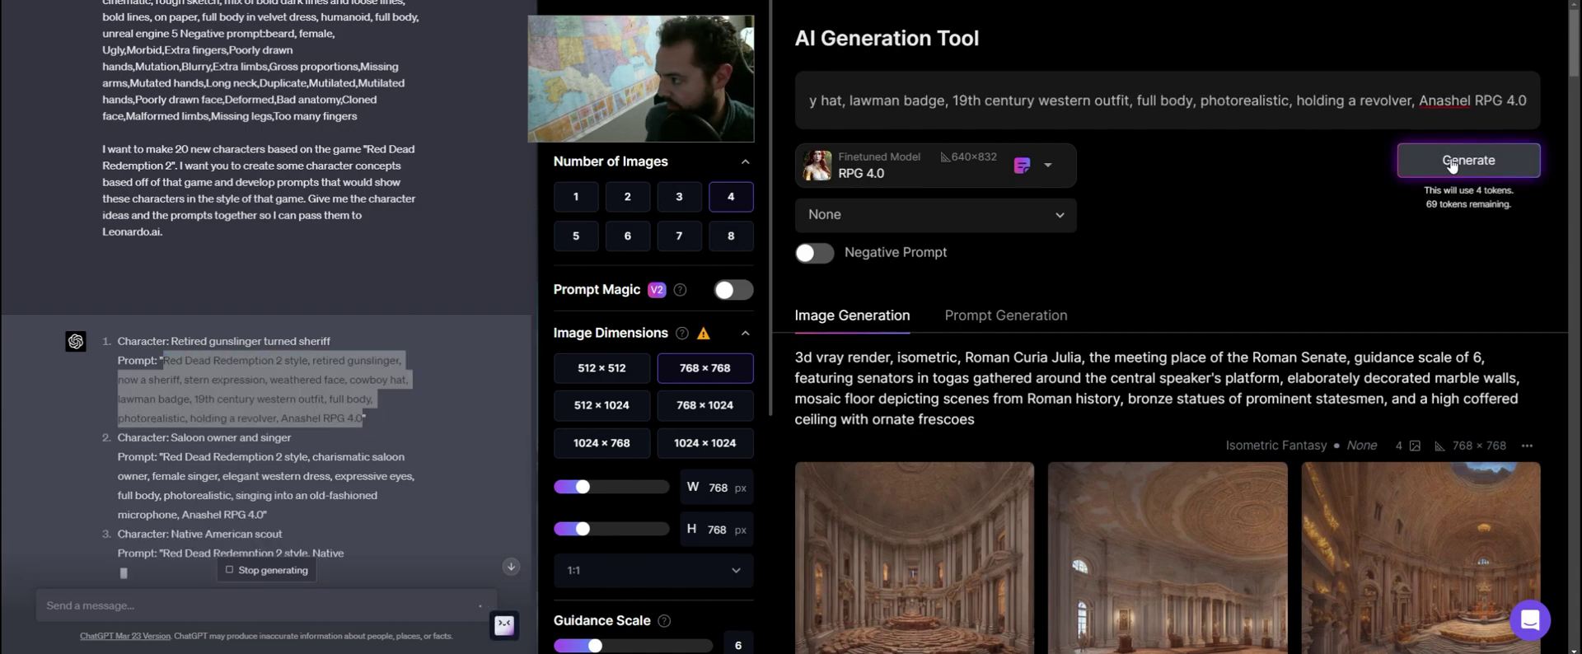
{"action": "left_click", "coordinate": [1468, 162]}
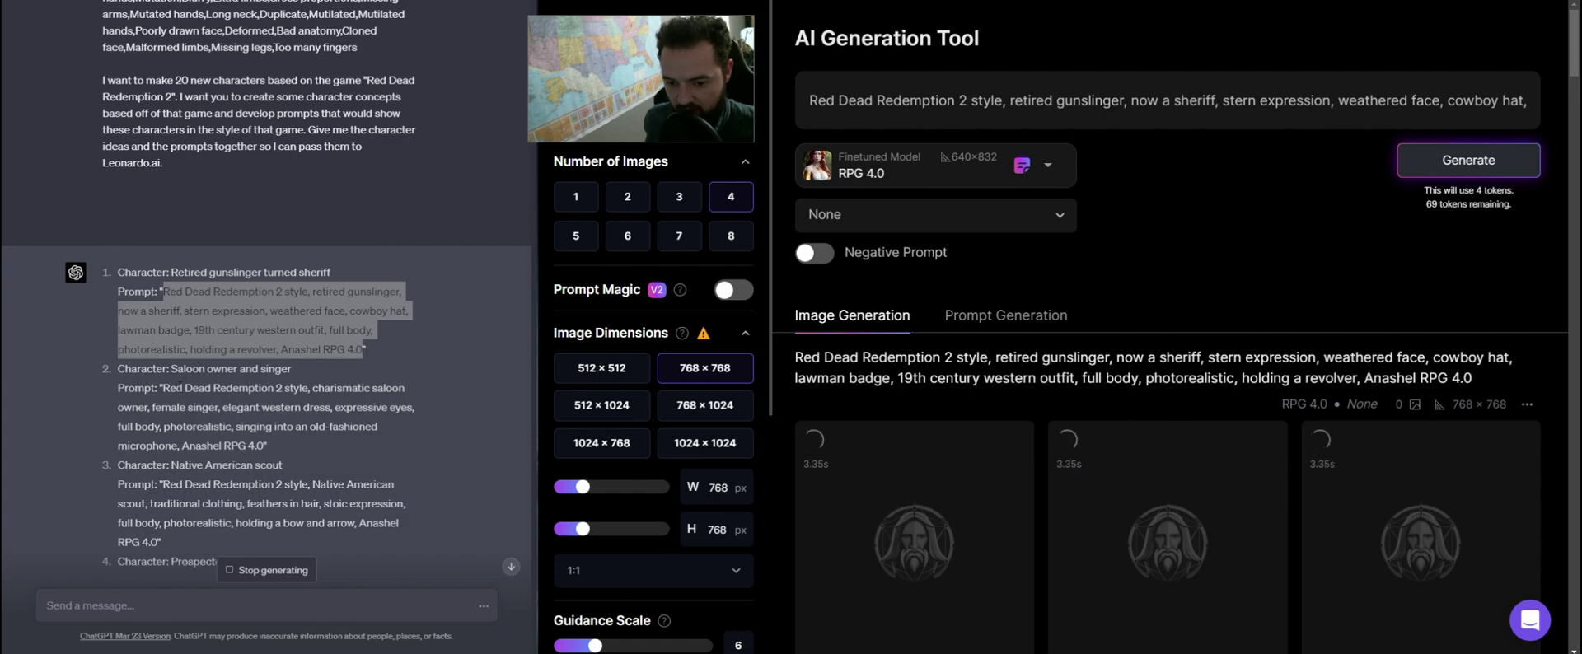
Replace the image prompt with ChatGPT's saloon owner and singer prompt
{"action": "left_click_drag", "start_coordinate": [163, 388], "coordinate": [263, 446]}
{"action": "key", "text": "ctrl+c"}
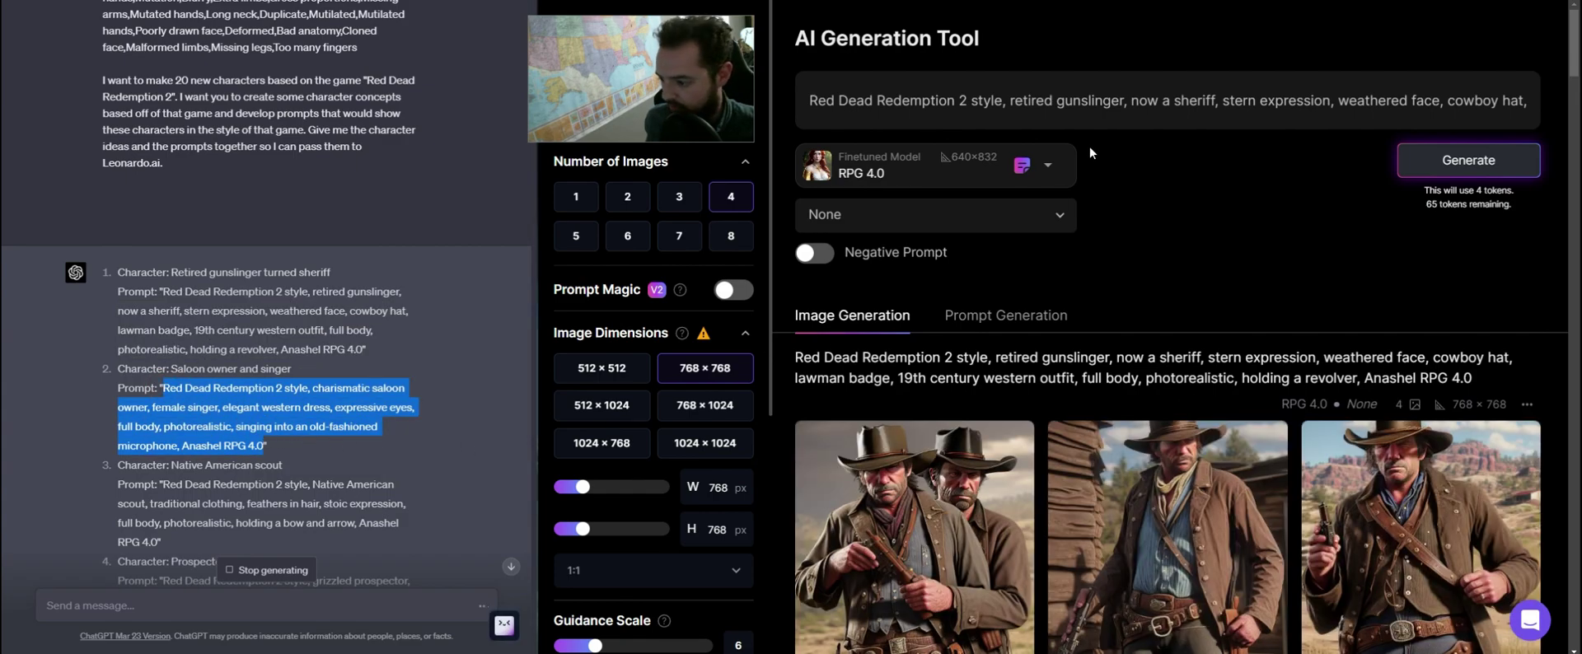
{"action": "left_click", "coordinate": [1095, 100]}
{"action": "key", "text": "ctrl+a"}
{"action": "key", "text": "ctrl+v"}
{"action": "scroll", "coordinate": [1239, 250], "scroll_direction": "down", "scroll_amount": 3}
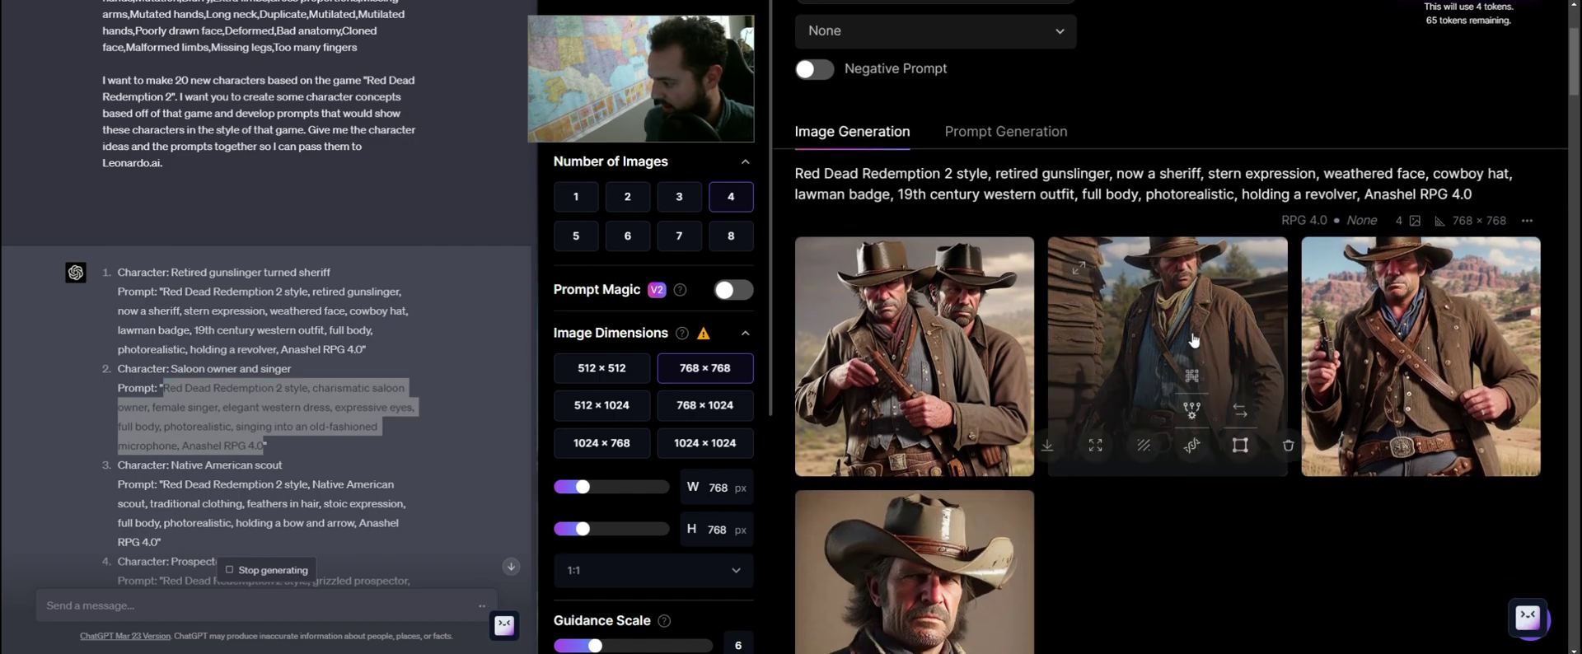
{"action": "left_click", "coordinate": [1191, 333]}
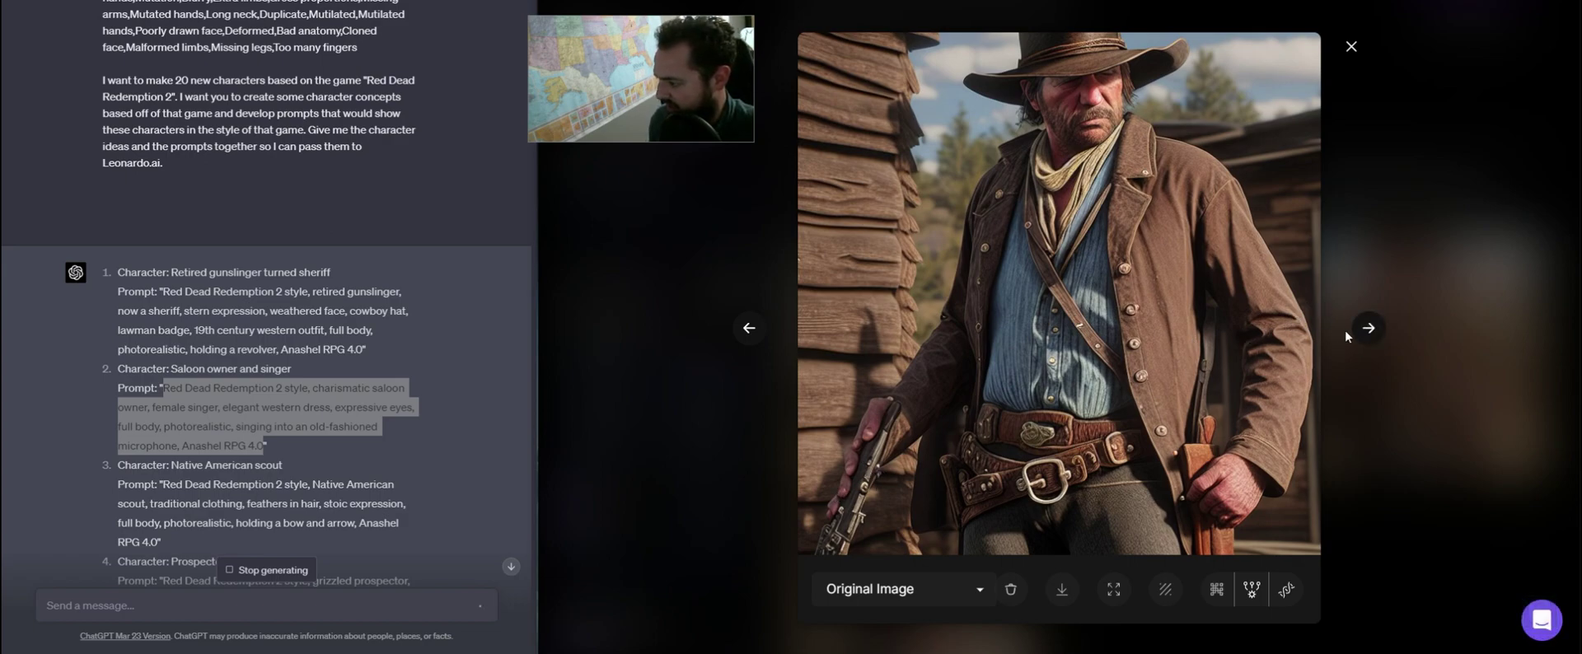
{"action": "left_click", "coordinate": [1370, 329]}
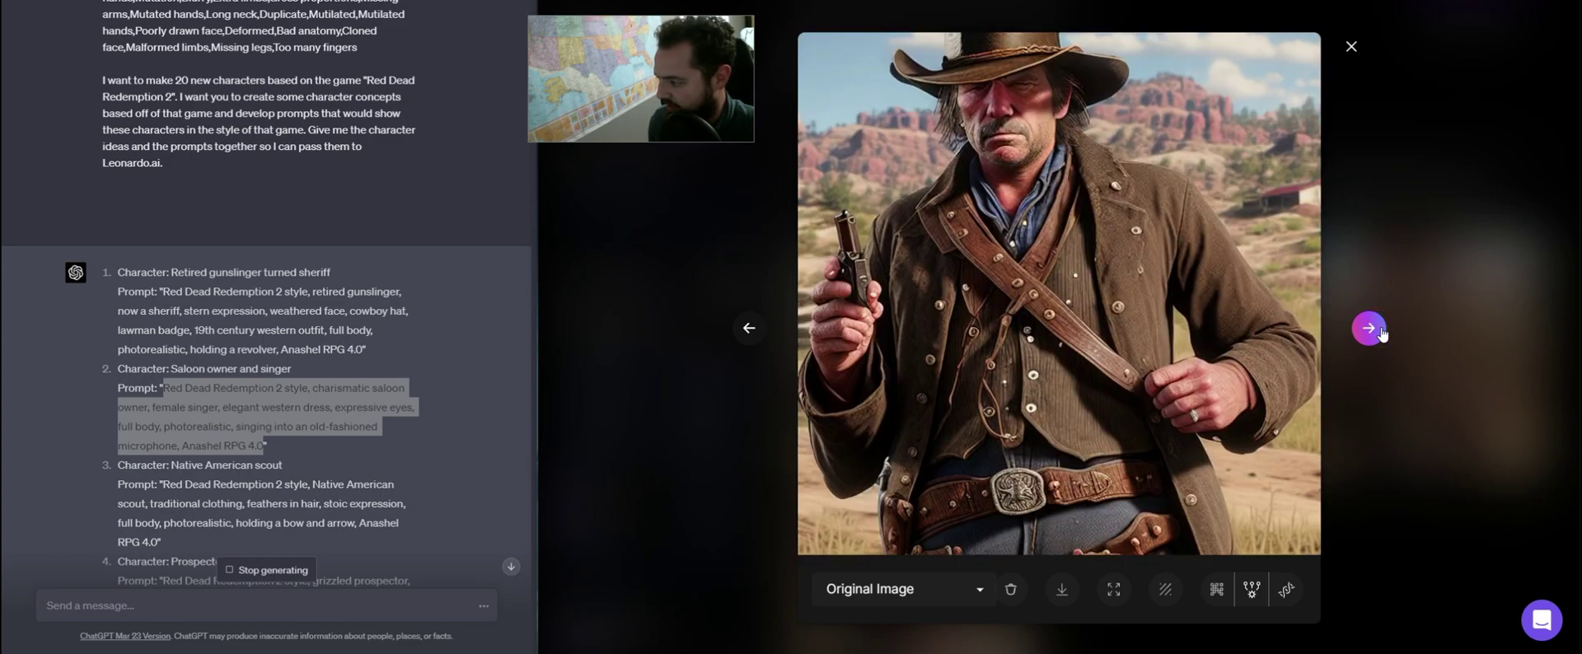
{"action": "left_click", "coordinate": [1376, 334]}
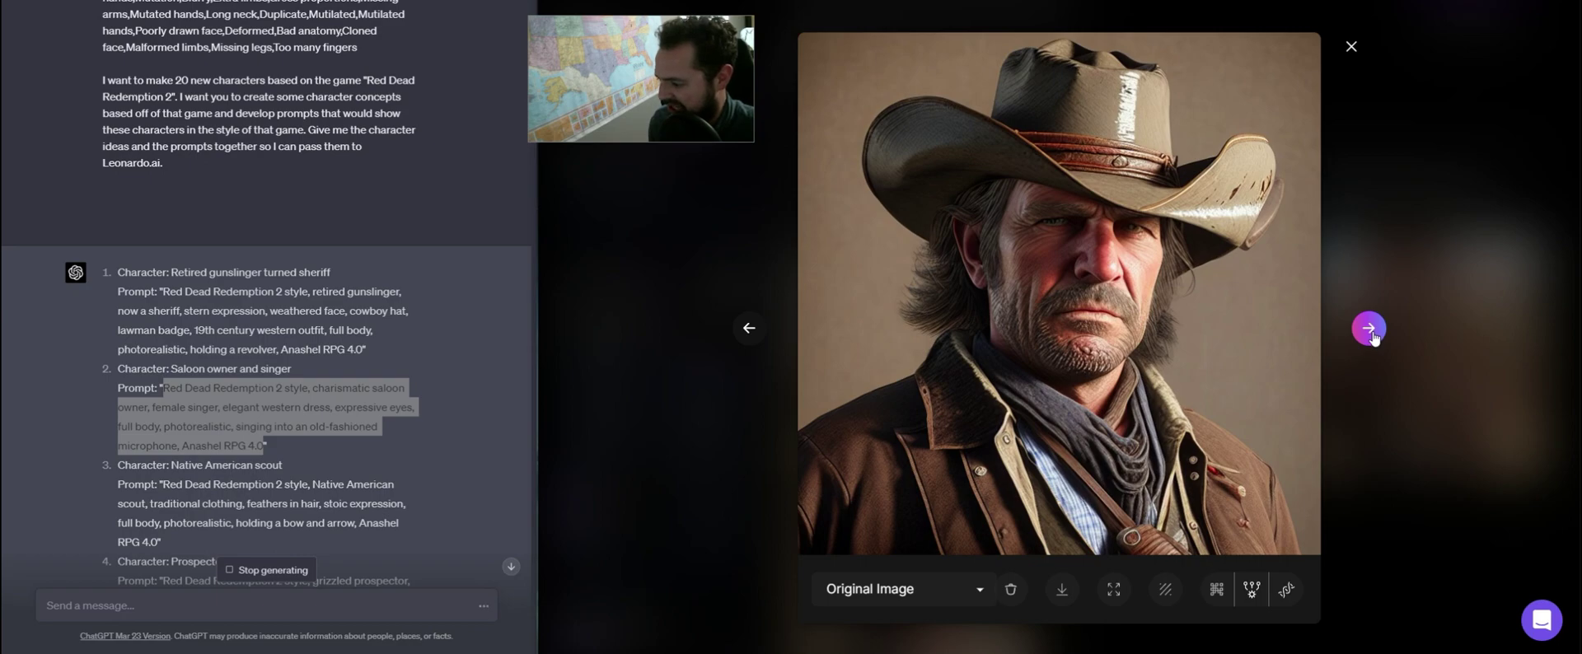
{"action": "left_click", "coordinate": [1370, 329]}
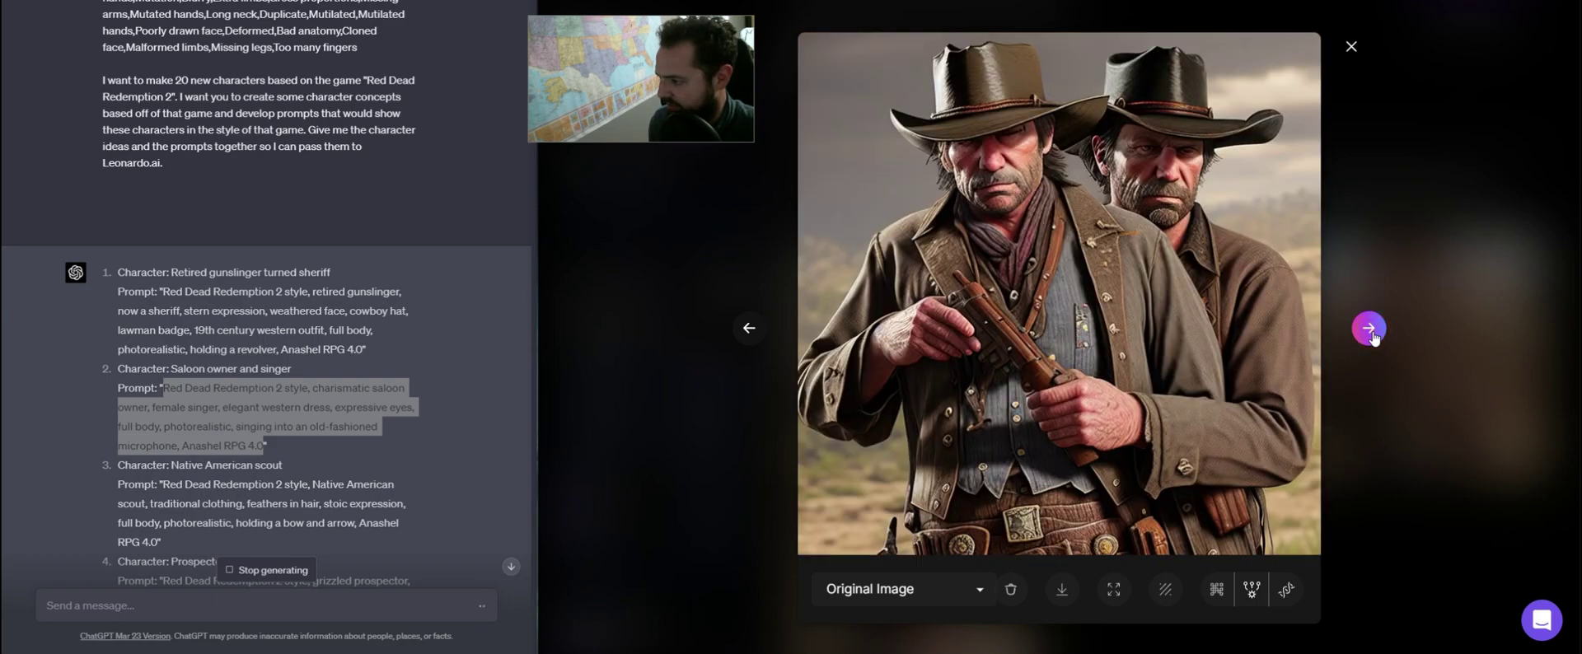
{"action": "left_click", "coordinate": [1351, 46]}
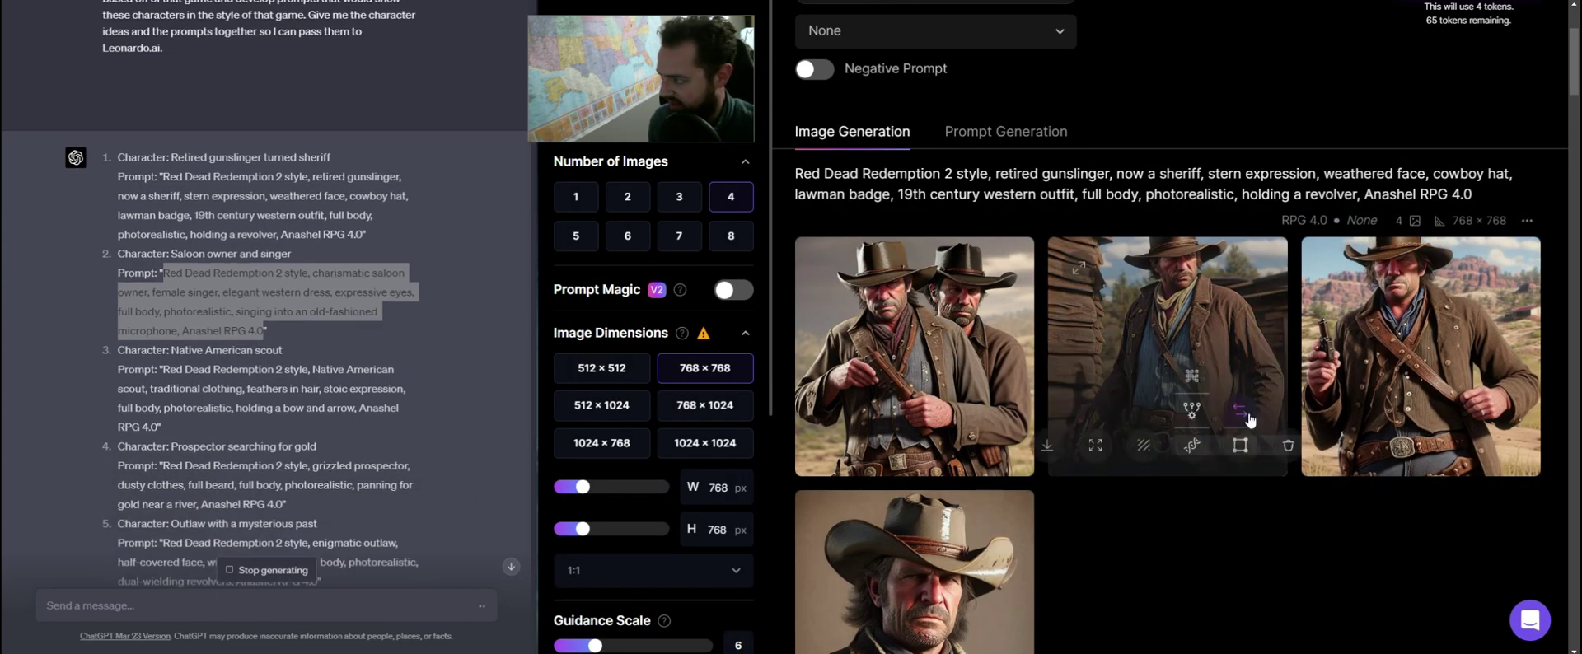
Ask ChatGPT to add negative prompts against extra fingers, duplicate characters and odd-shaped guns
{"action": "scroll", "coordinate": [1267, 388], "scroll_direction": "up", "scroll_amount": 3}
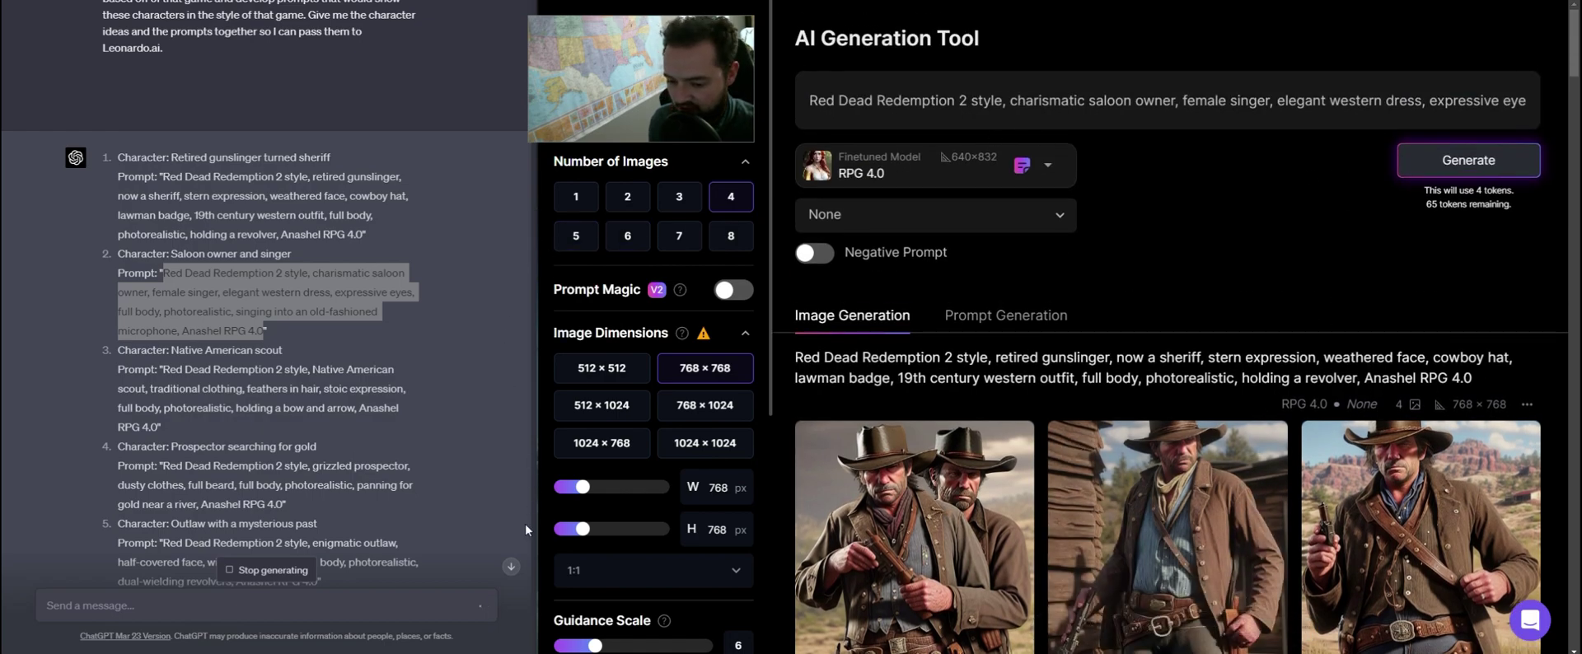
{"action": "left_click", "coordinate": [288, 573]}
{"action": "left_click", "coordinate": [268, 607]}
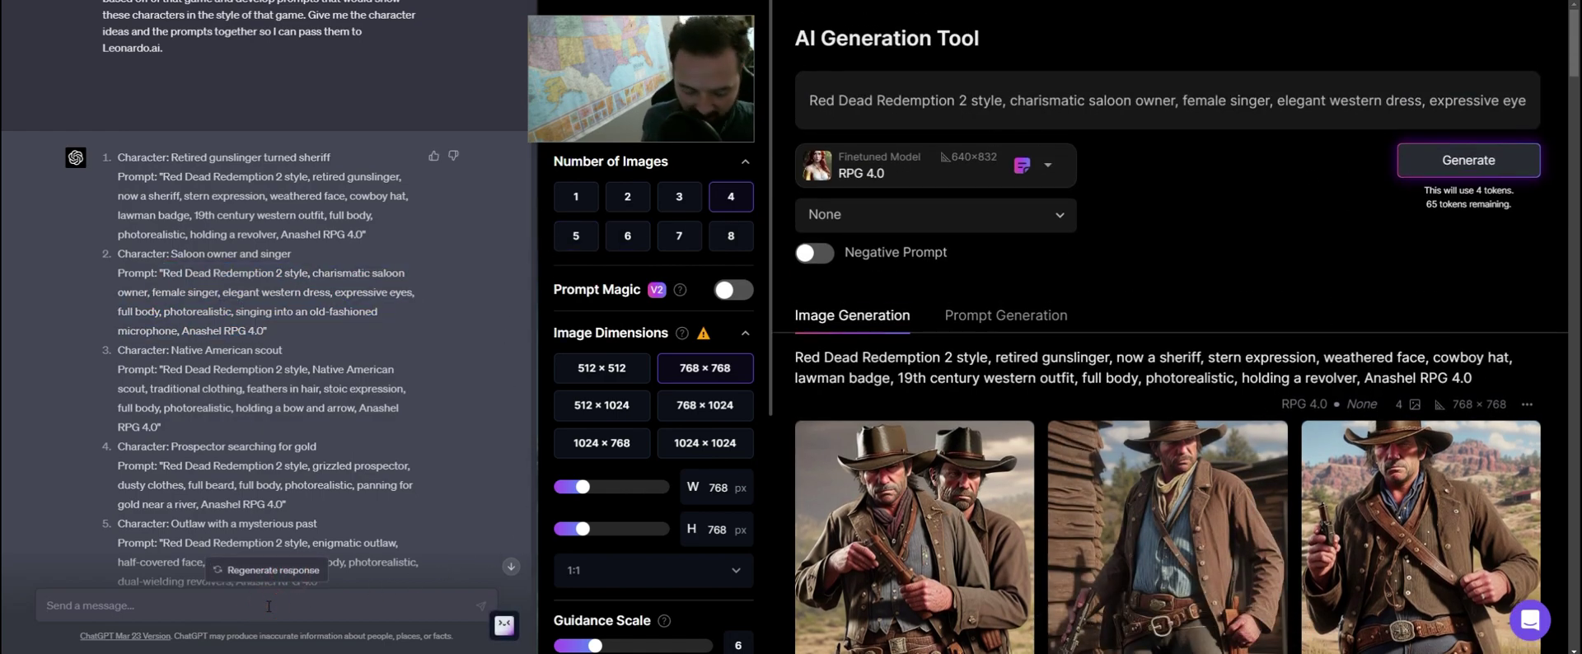
{"action": "type", "text": "The last prompt style needs negati"}
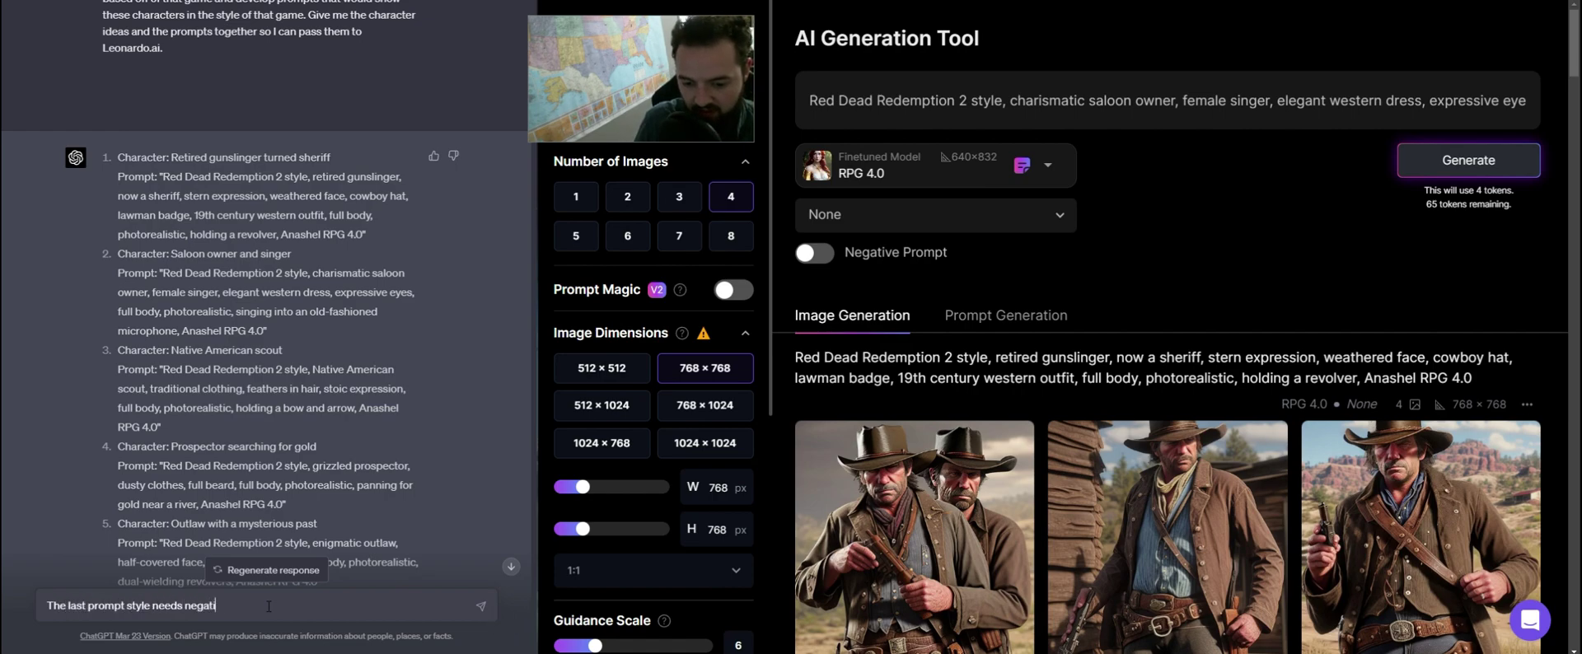
{"action": "type", "text": "ve prompts added, and also had issues like too many fingers,"}
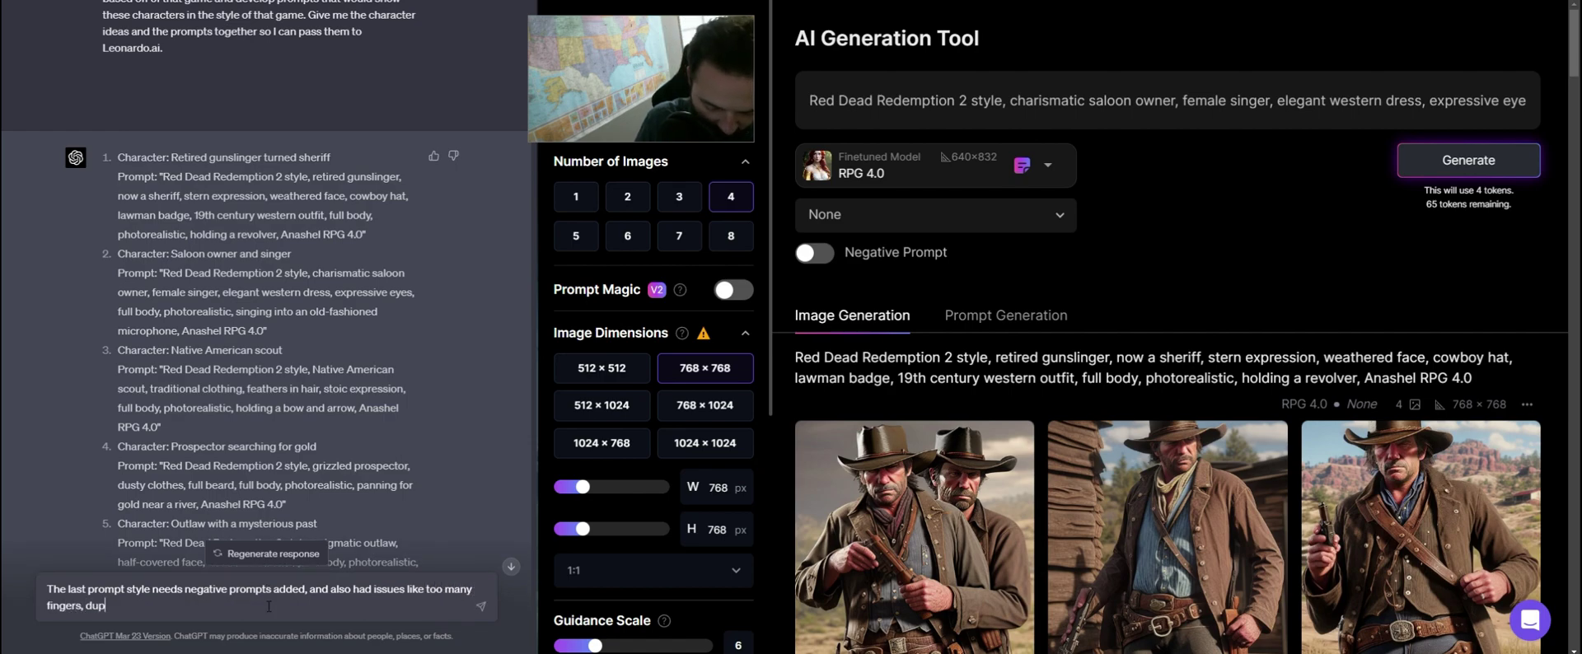
{"action": "type", "text": "duplicate character visuals"}
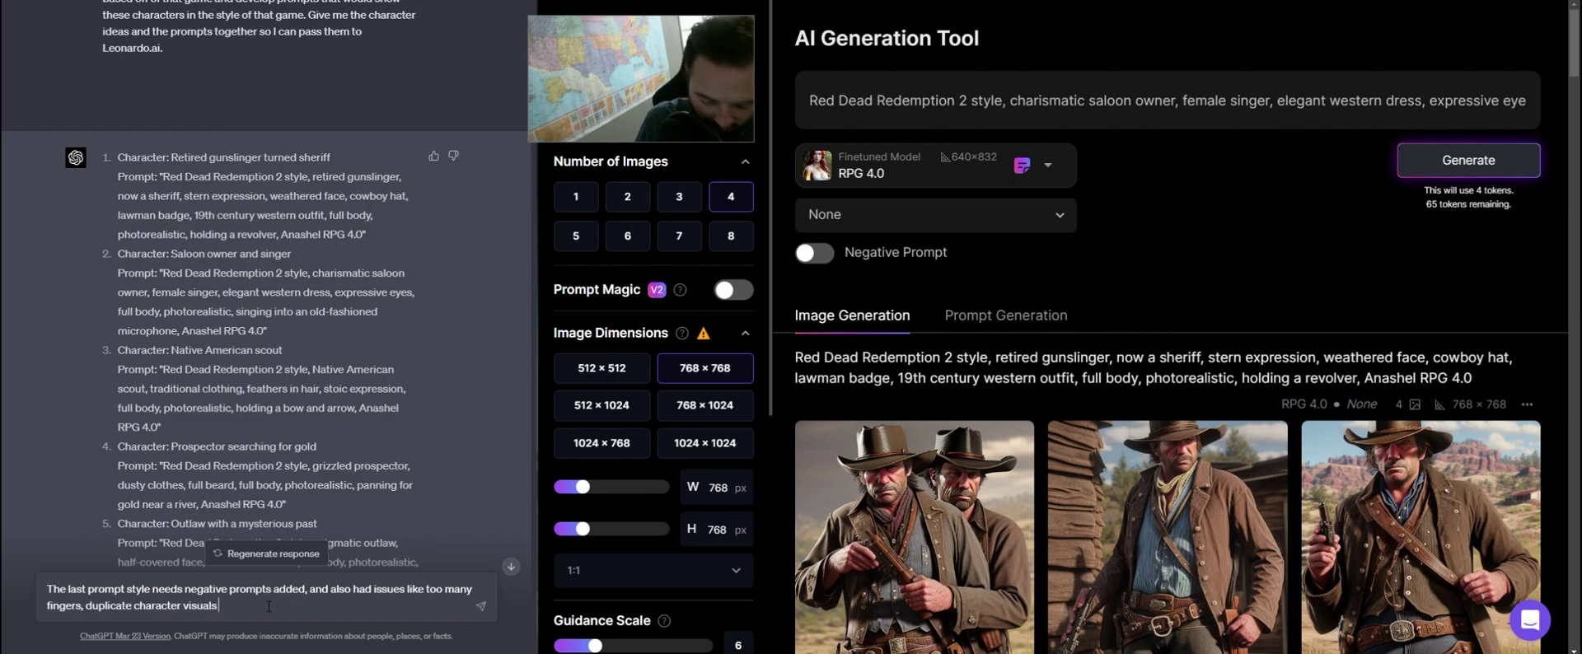
{"action": "type", "text": " (ie- two of the same character in the f"}
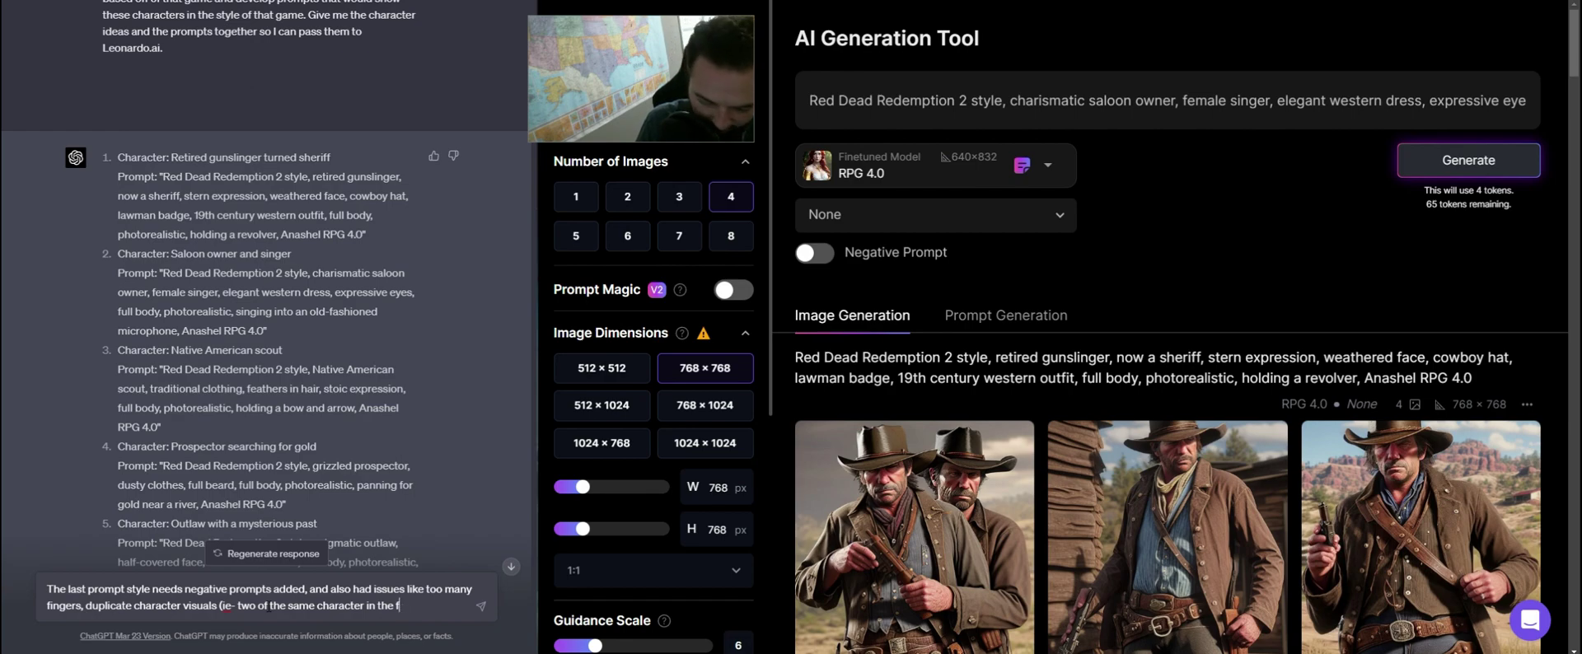
{"action": "type", "text": "rmarame) and the guns w"}
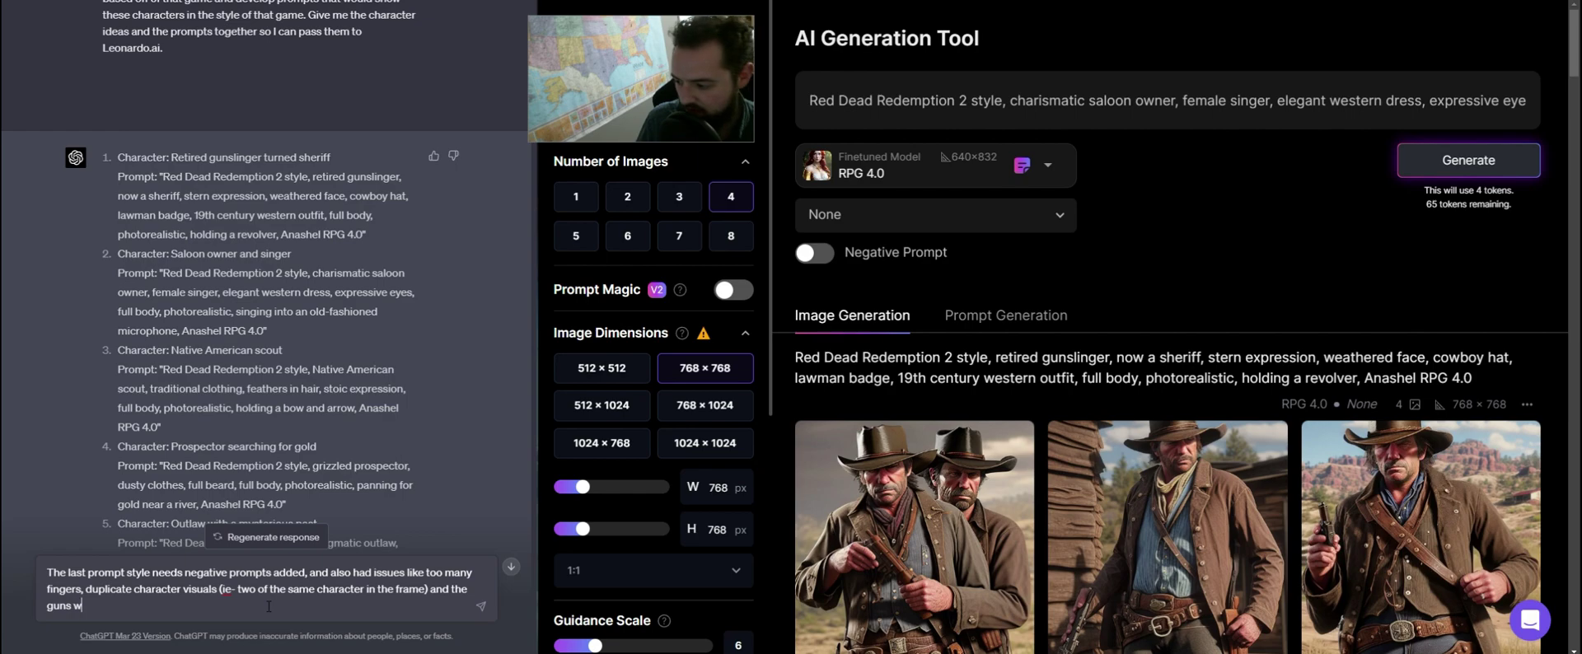
{"action": "type", "text": "ere shaped s"}
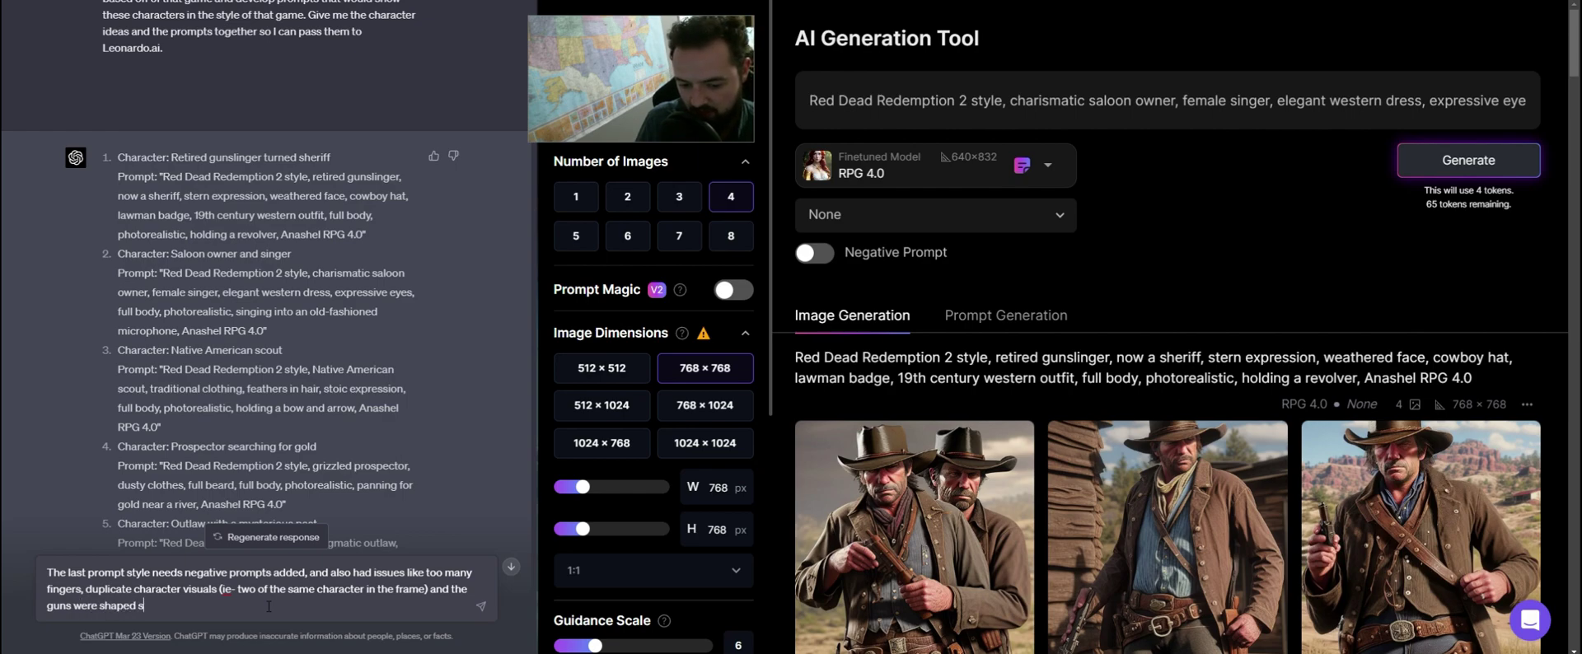
{"action": "type", "text": "trangely."}
{"action": "key", "text": "Return"}
{"action": "left_click", "coordinate": [511, 567]}
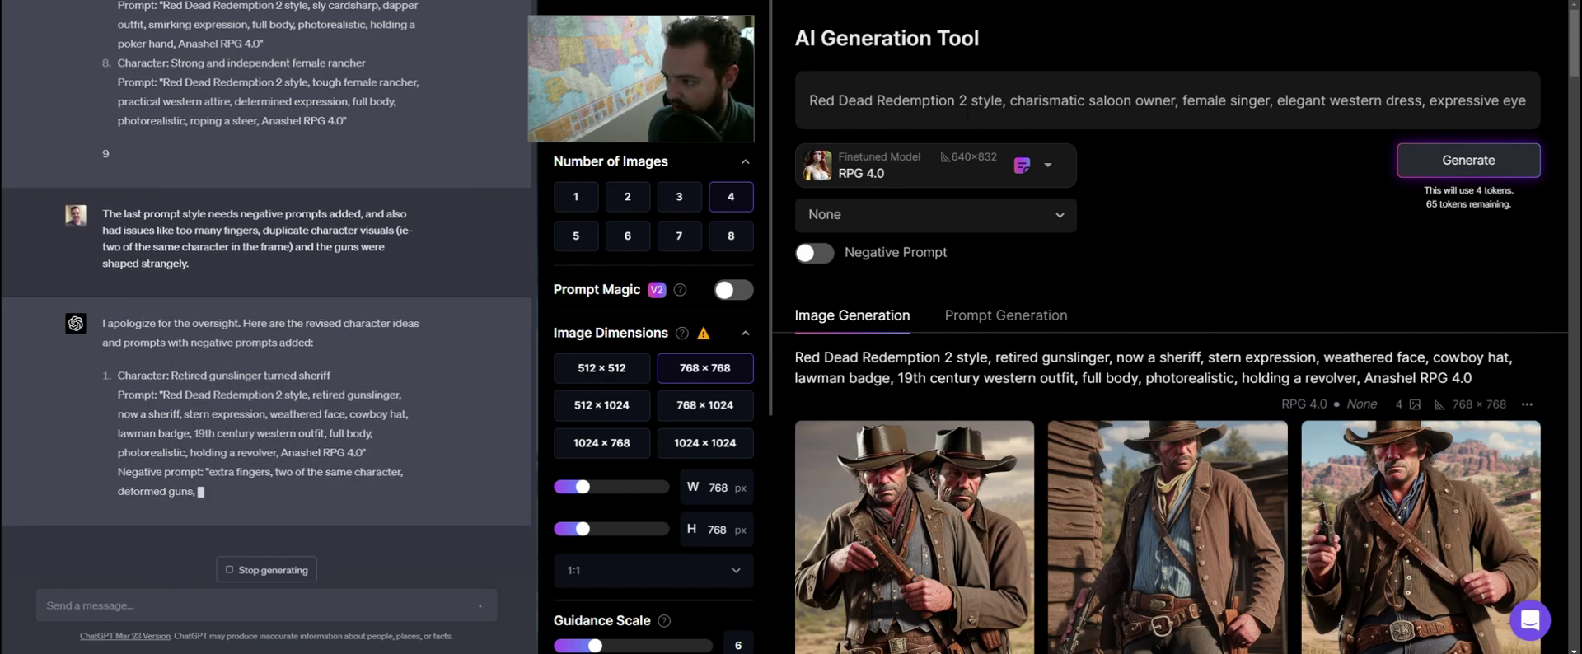
Enable Negative Prompt, paste ChatGPT's negative and sheriff prompts, and generate four images
{"action": "left_click", "coordinate": [812, 255]}
{"action": "scroll", "coordinate": [234, 392], "scroll_direction": "up", "scroll_amount": 1}
{"action": "left_click_drag", "start_coordinate": [161, 456], "coordinate": [211, 419]}
{"action": "key", "text": "ctrl+c"}
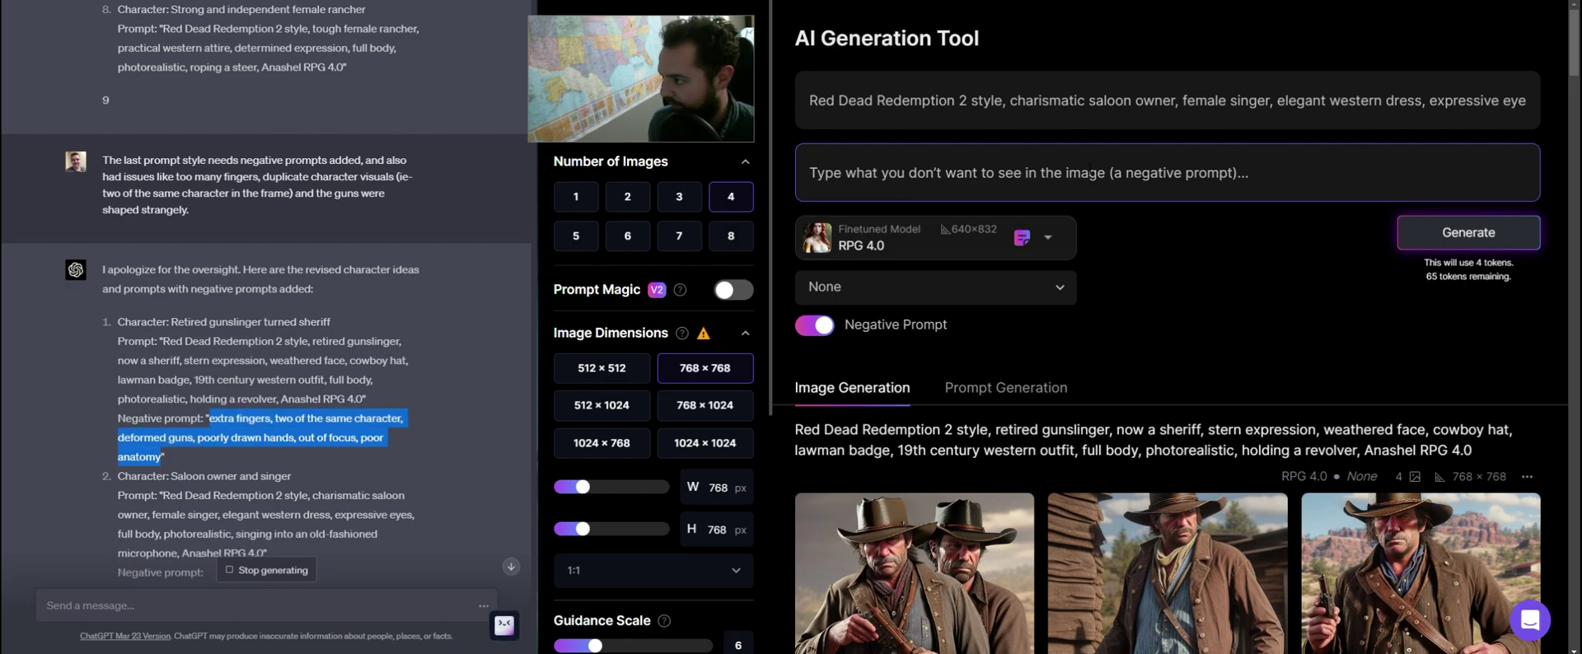
{"action": "left_click", "coordinate": [1083, 172]}
{"action": "key", "text": "ctrl+v"}
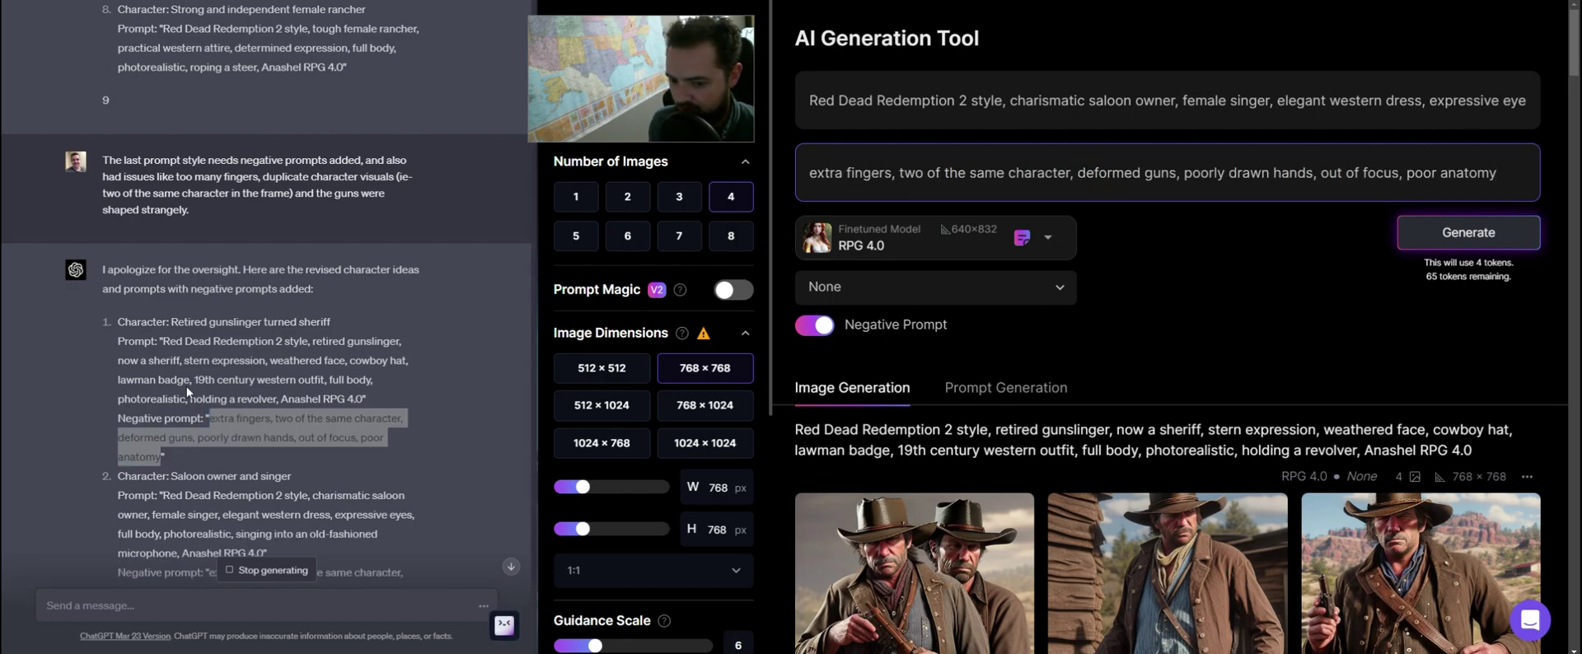
{"action": "left_click_drag", "start_coordinate": [364, 401], "coordinate": [163, 341]}
{"action": "key", "text": "ctrl+c"}
{"action": "left_click", "coordinate": [1004, 100]}
{"action": "key", "text": "ctrl+a"}
{"action": "key", "text": "ctrl+v"}
{"action": "left_click", "coordinate": [1422, 239]}
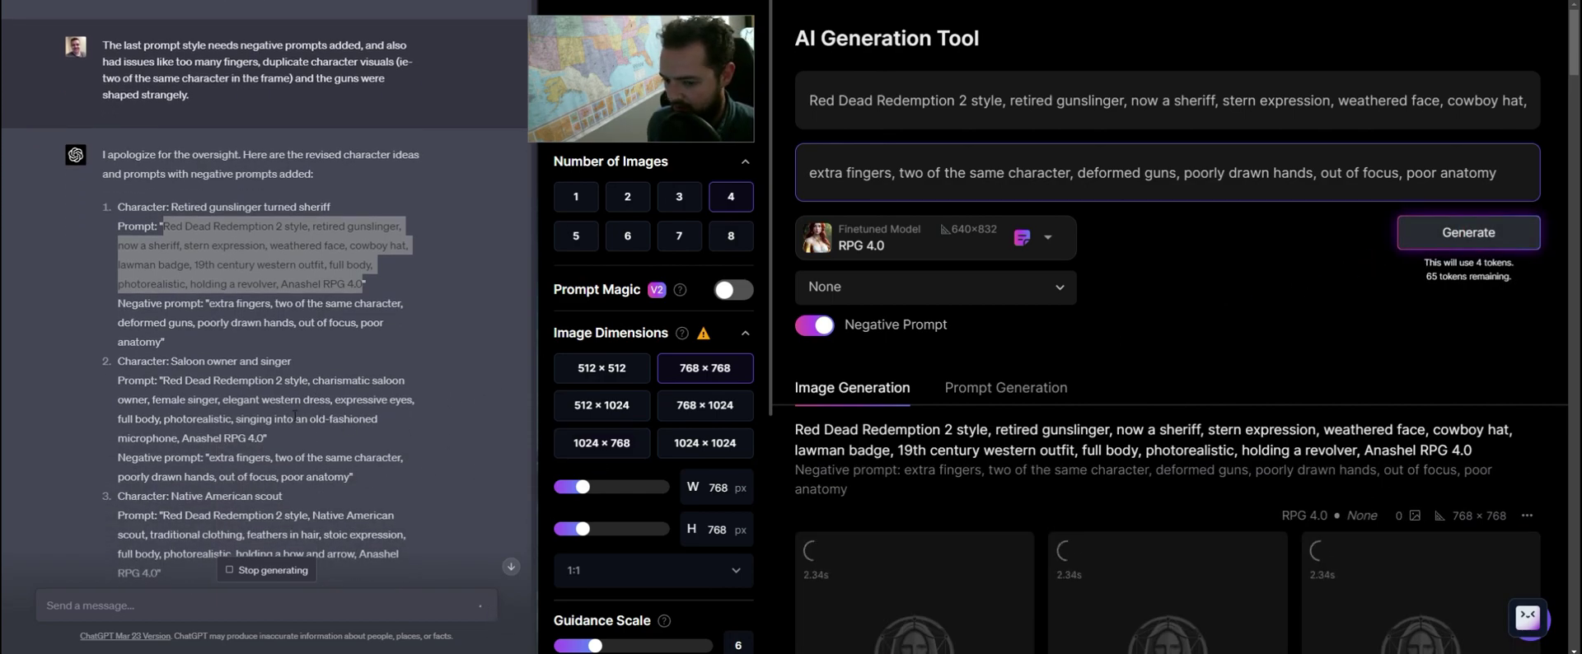
Load the saloon singer prompt and its shorter negative prompt into Leonardo
{"action": "left_click_drag", "start_coordinate": [264, 438], "coordinate": [165, 383]}
{"action": "key", "text": "ctrl+c"}
{"action": "double_click", "coordinate": [986, 100]}
{"action": "key", "text": "ctrl+a"}
{"action": "key", "text": "ctrl+v"}
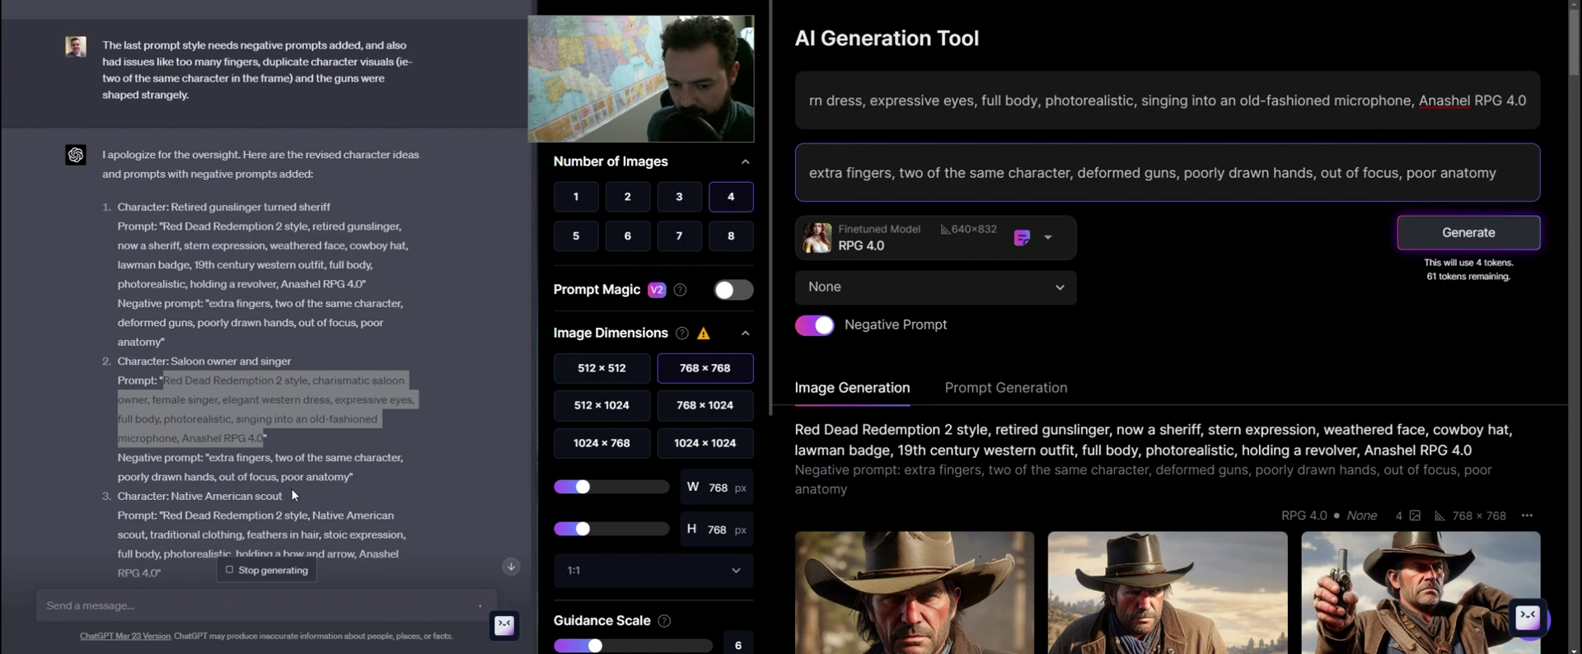
{"action": "left_click_drag", "start_coordinate": [350, 477], "coordinate": [210, 458]}
{"action": "key", "text": "ctrl+c"}
{"action": "left_click", "coordinate": [968, 172]}
{"action": "key", "text": "ctrl+a"}
{"action": "key", "text": "ctrl+v"}
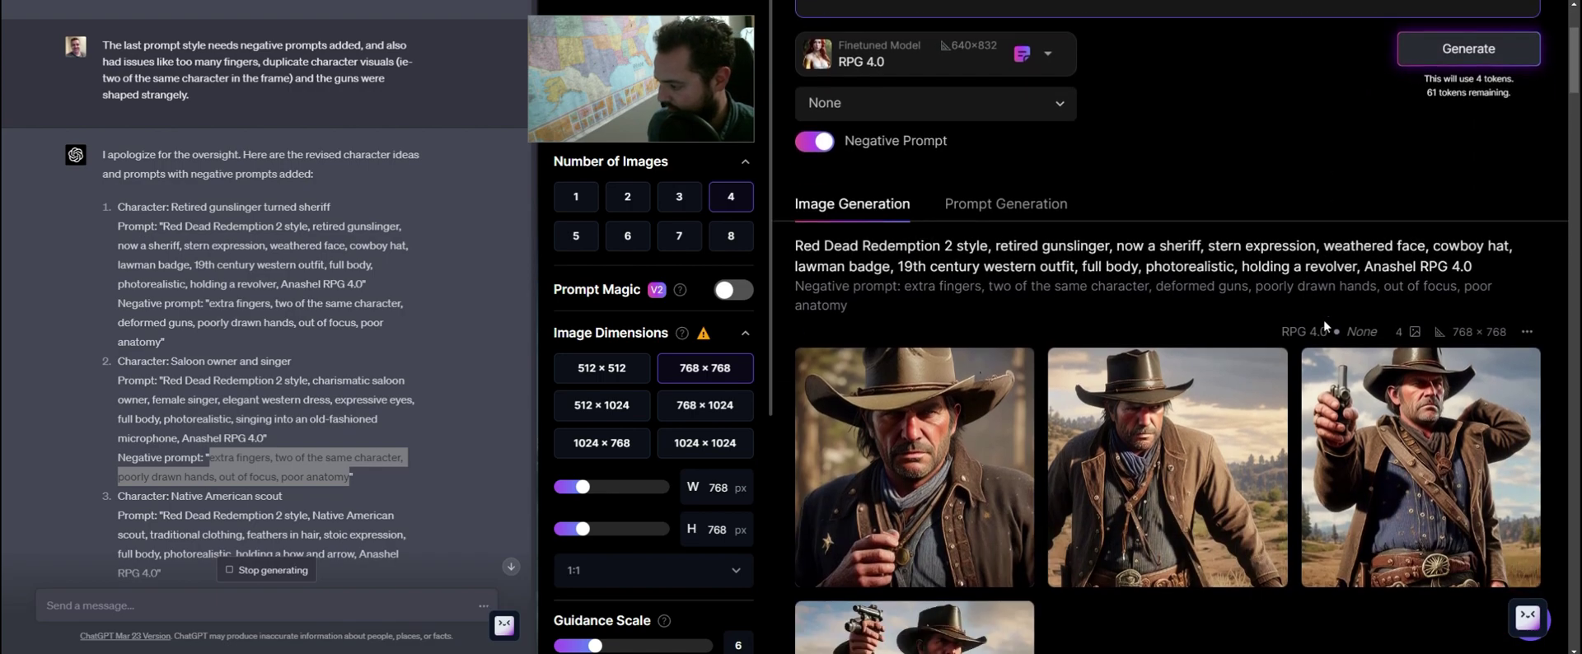
{"action": "scroll", "coordinate": [1317, 204], "scroll_direction": "down", "scroll_amount": 3}
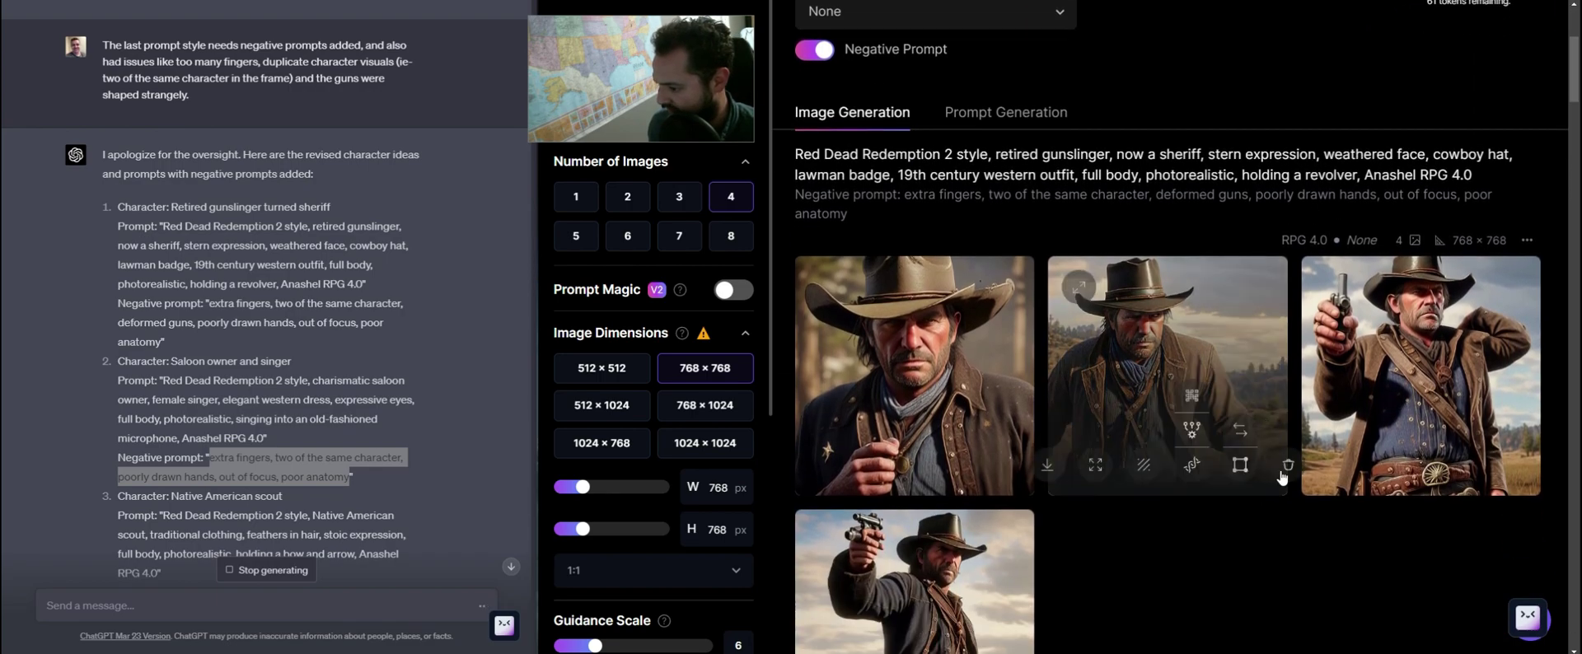
{"action": "scroll", "coordinate": [1261, 453], "scroll_direction": "down", "scroll_amount": 2}
View the four new sheriff images full-size, ending on him raising a revolver
{"action": "left_click", "coordinate": [952, 225]}
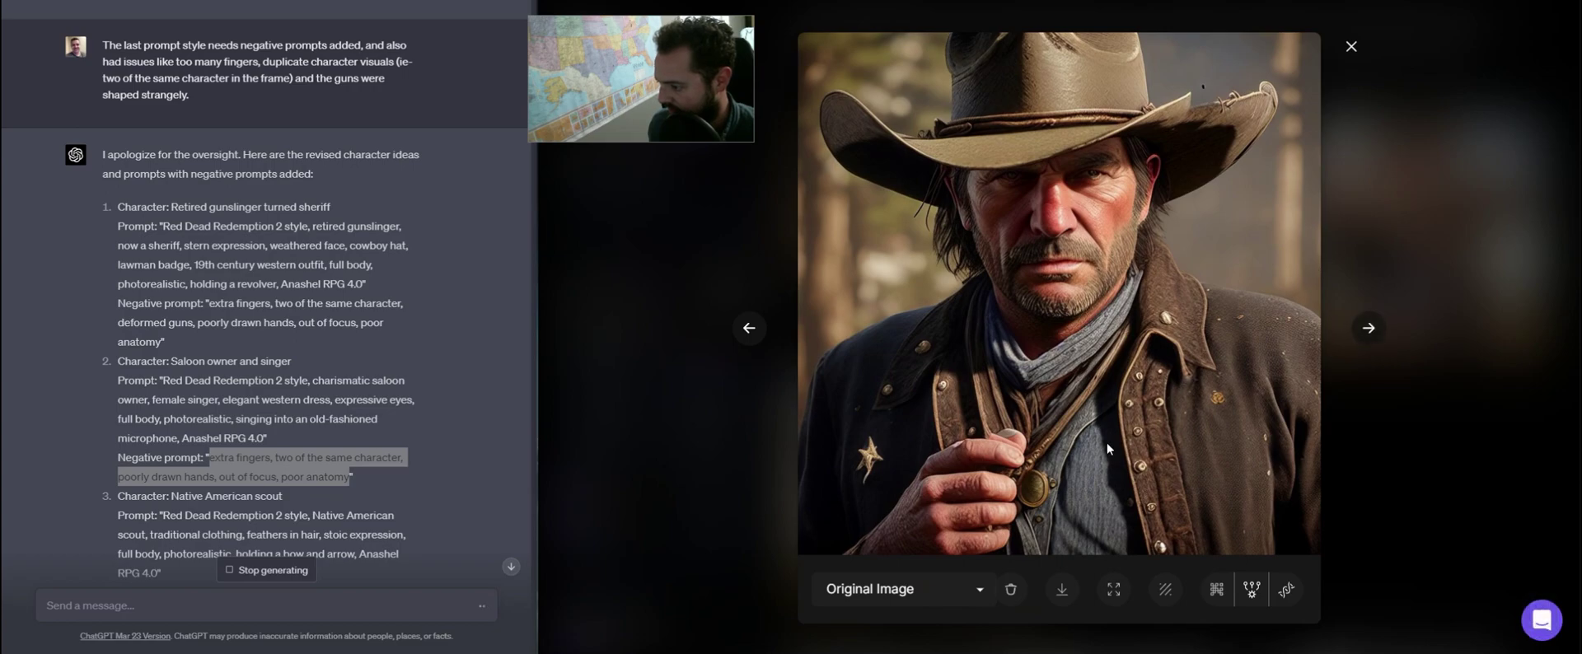
{"action": "left_click", "coordinate": [1371, 329]}
{"action": "left_click", "coordinate": [1371, 329]}
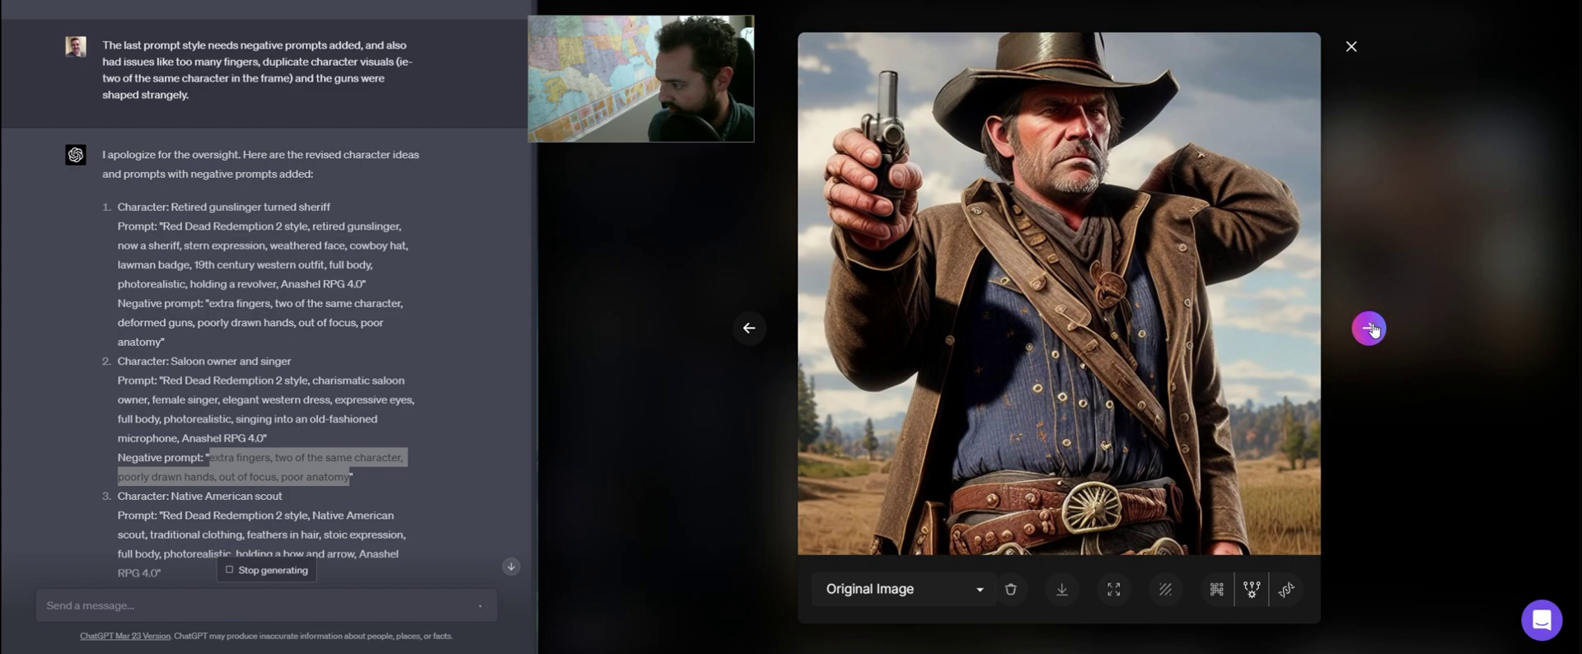
{"action": "left_click", "coordinate": [1370, 328]}
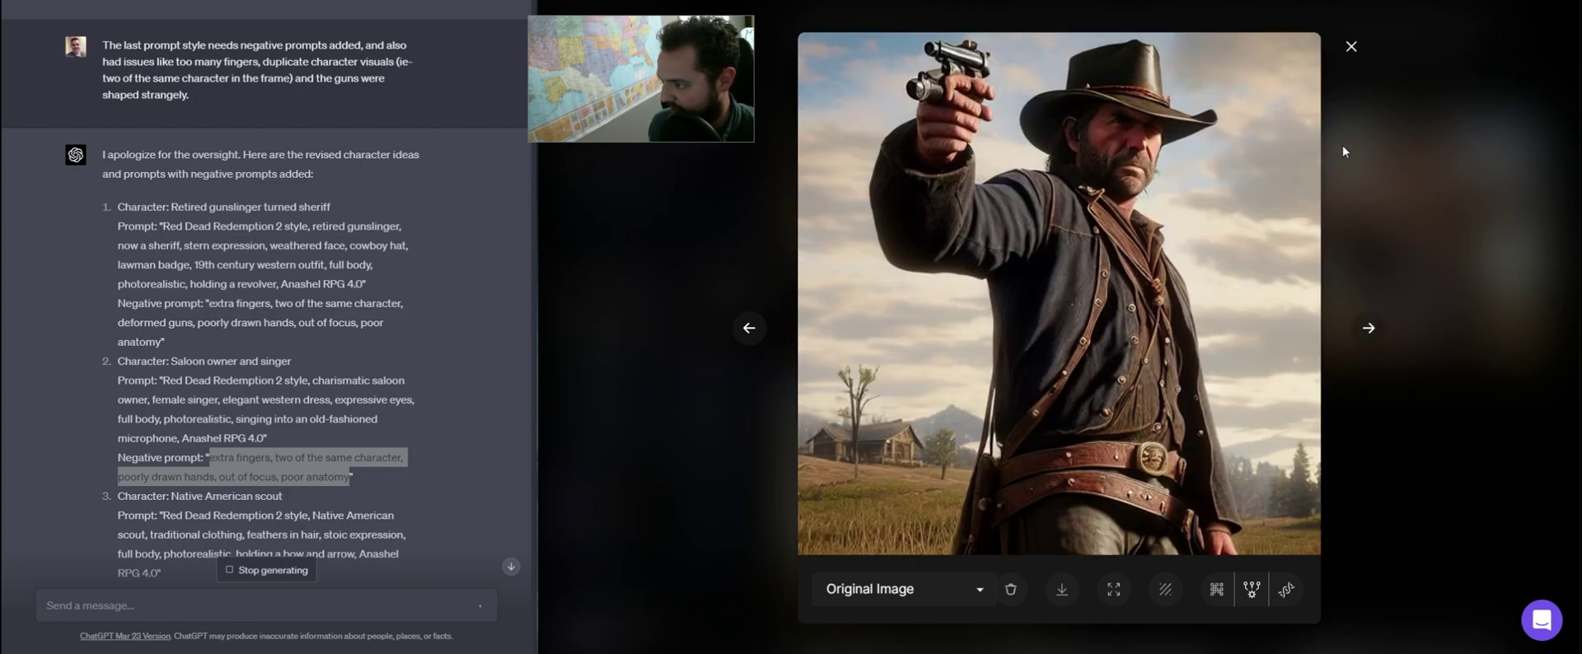
Generate four saloon owner and singer images with the negative prompt
{"action": "left_click", "coordinate": [1349, 47]}
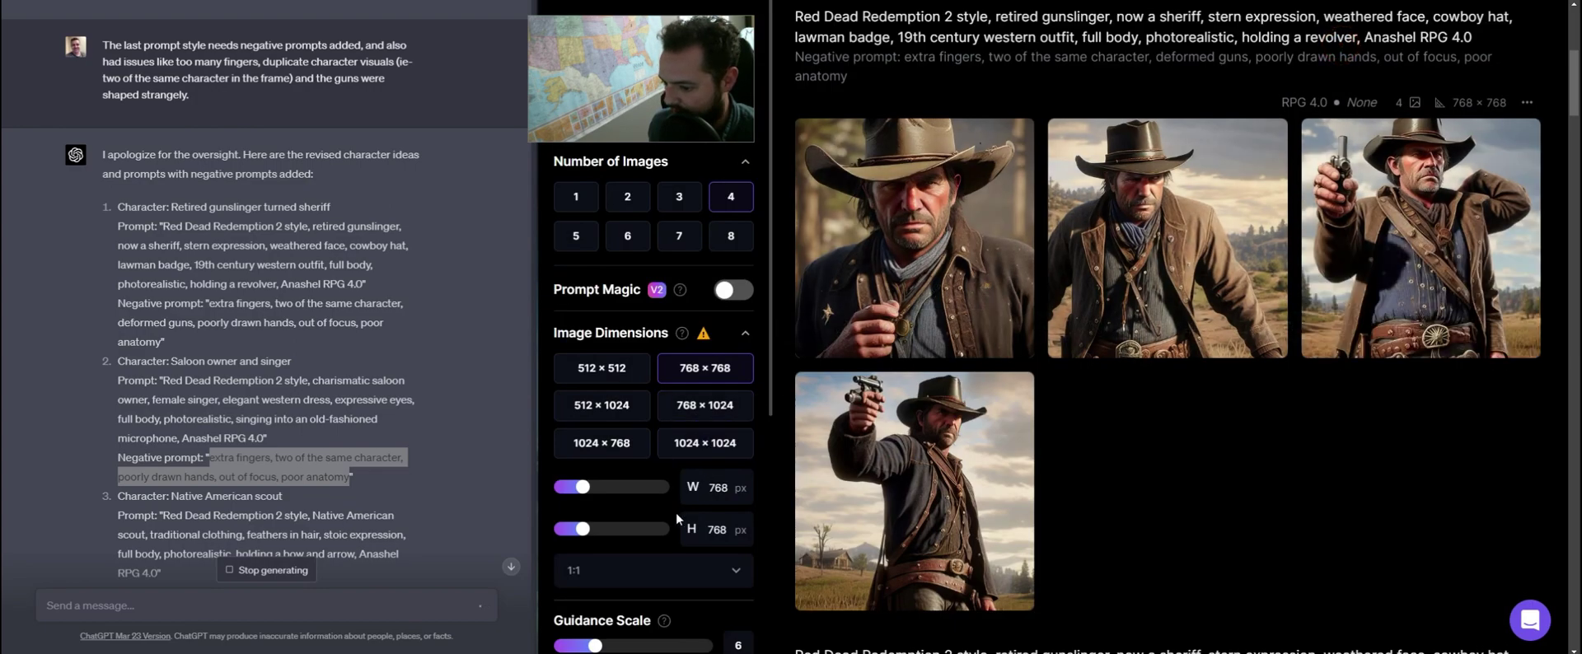
{"action": "scroll", "coordinate": [1154, 330], "scroll_direction": "up", "scroll_amount": 5}
{"action": "left_click", "coordinate": [1486, 172]}
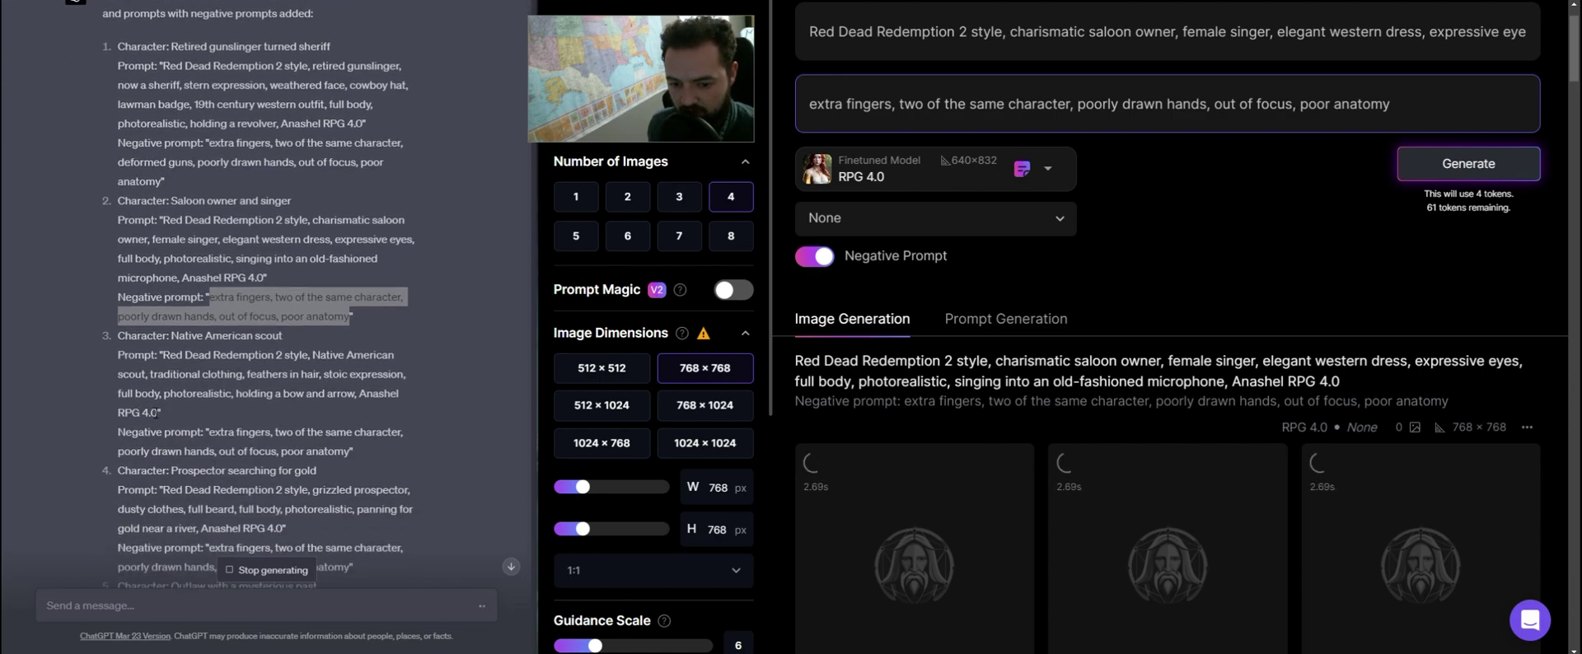
Replace the image prompt with ChatGPT's Native American scout prompt
{"action": "left_click_drag", "start_coordinate": [159, 412], "coordinate": [168, 360]}
{"action": "key", "text": "ctrl+c"}
{"action": "left_click", "coordinate": [1025, 31]}
{"action": "key", "text": "ctrl+a"}
{"action": "key", "text": "ctrl+v"}
{"action": "scroll", "coordinate": [1452, 384], "scroll_direction": "down", "scroll_amount": 2}
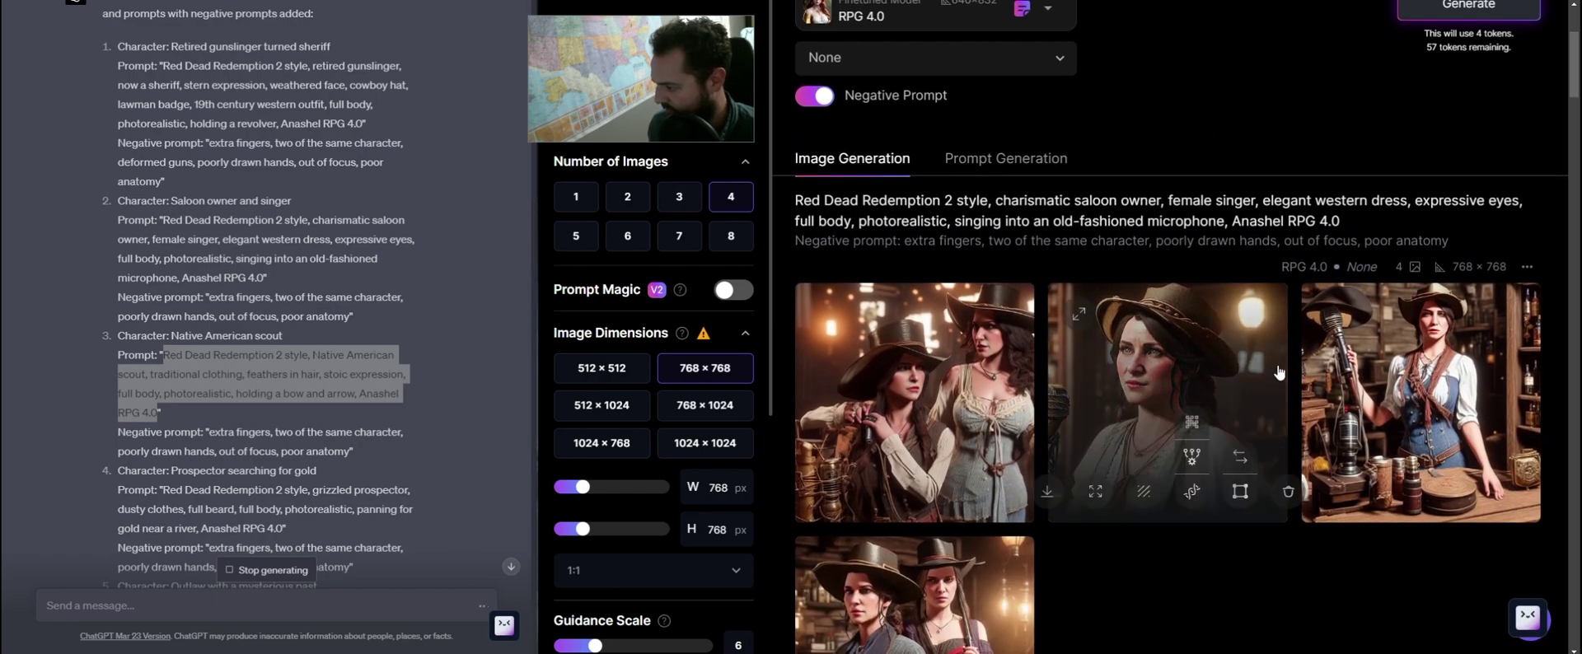
{"action": "left_click", "coordinate": [1455, 384]}
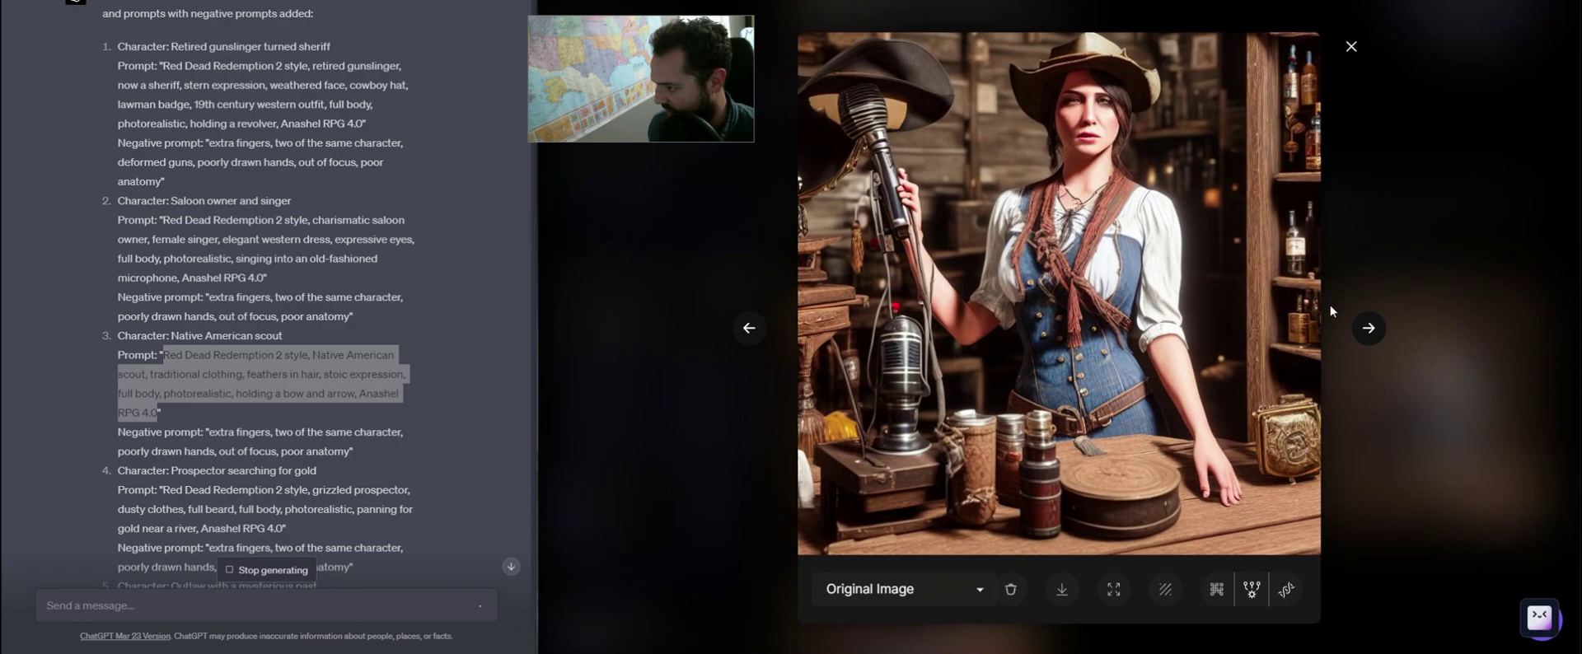
{"action": "left_click", "coordinate": [750, 328]}
{"action": "left_click", "coordinate": [750, 329]}
{"action": "left_click", "coordinate": [750, 329]}
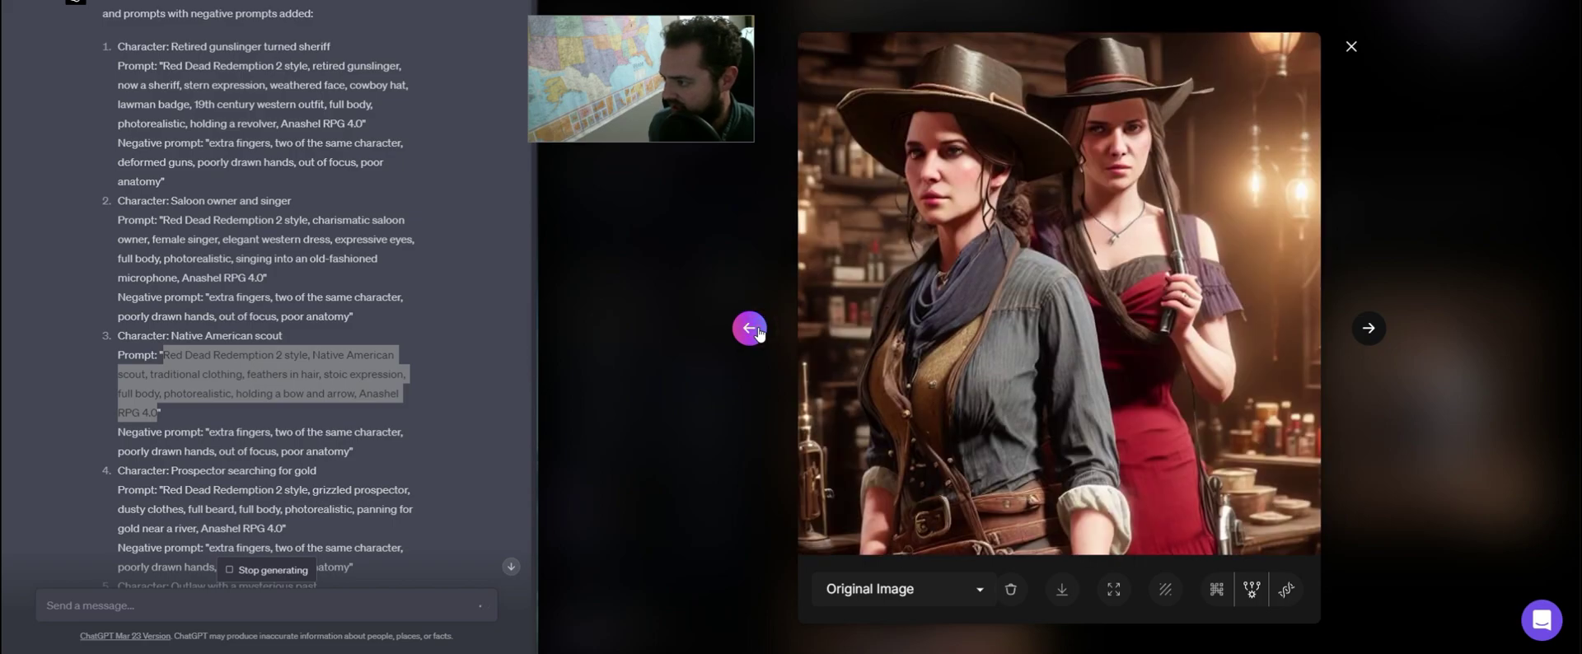
{"action": "left_click", "coordinate": [750, 329]}
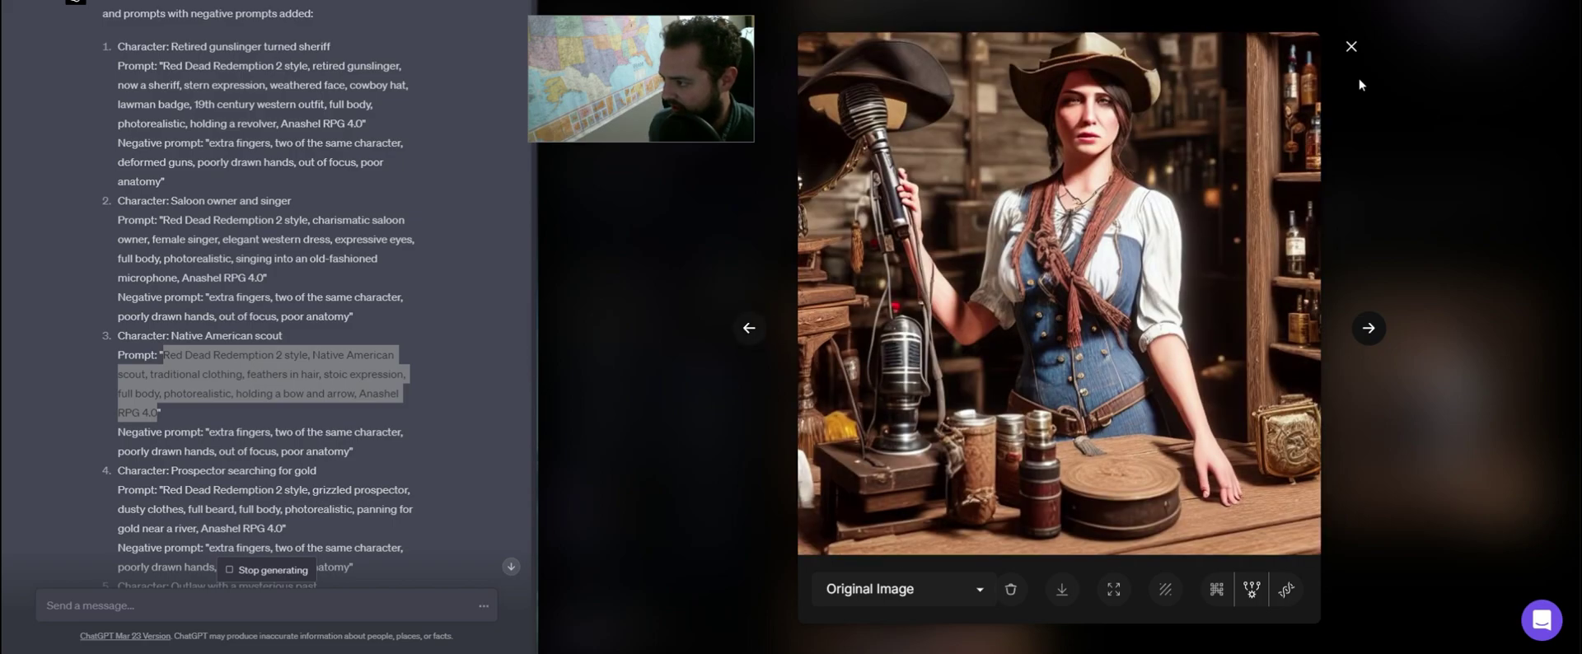
{"action": "left_click", "coordinate": [1352, 46]}
{"action": "scroll", "coordinate": [1107, 453], "scroll_direction": "down", "scroll_amount": 3}
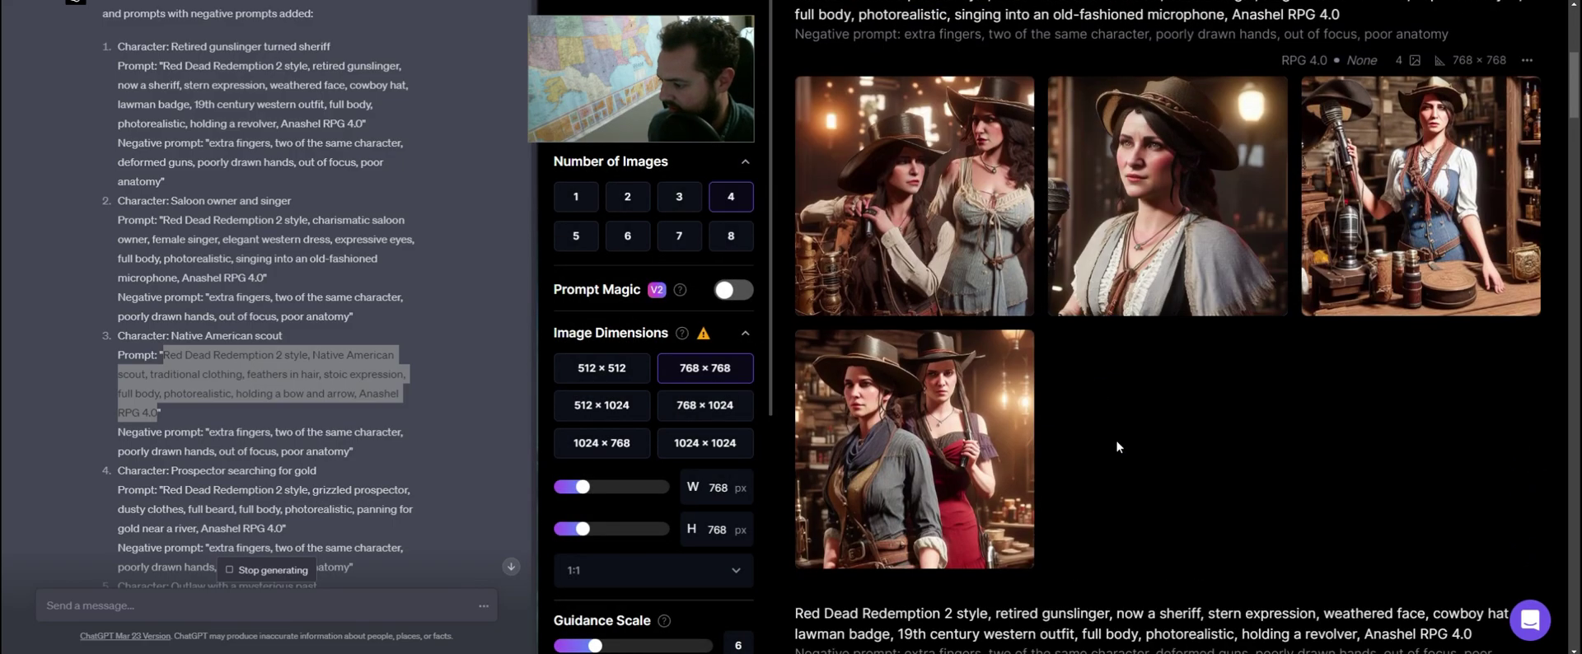
{"action": "scroll", "coordinate": [1118, 446], "scroll_direction": "down", "scroll_amount": 3}
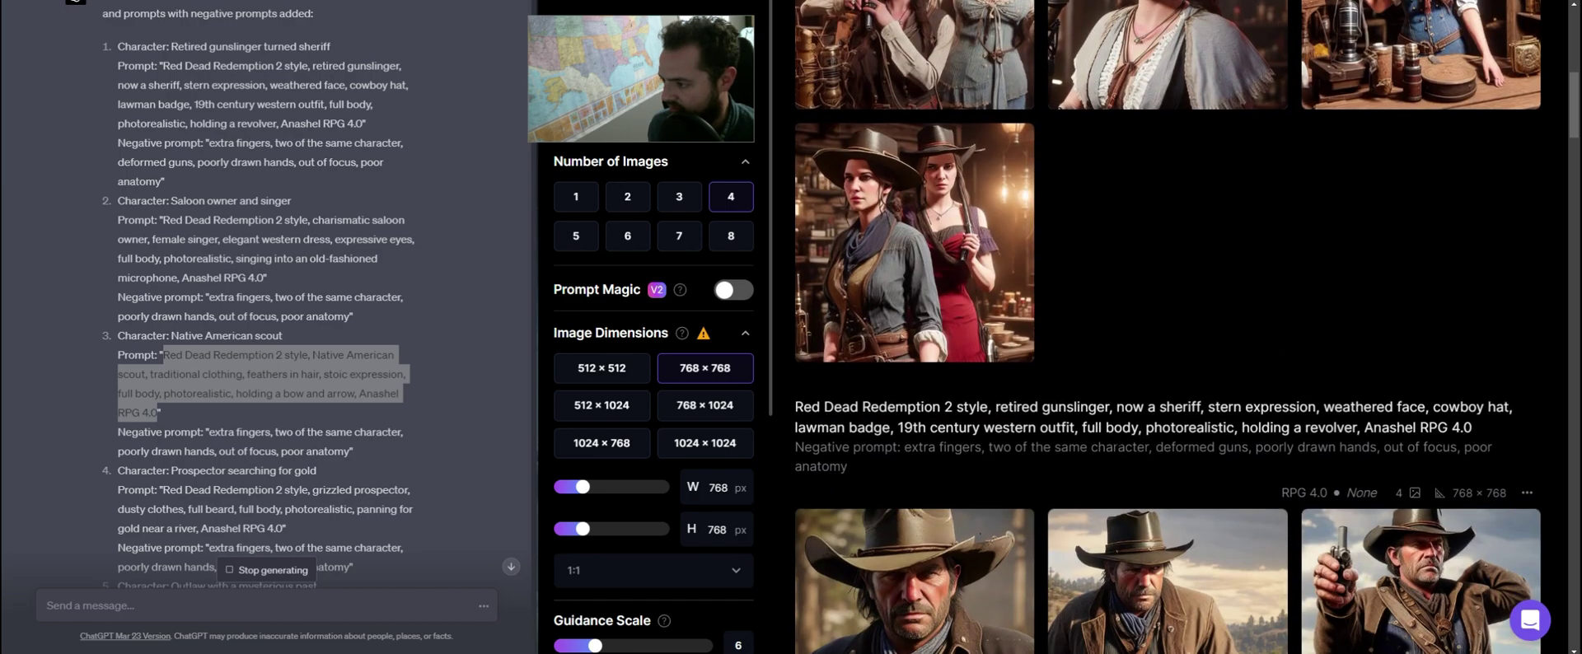
{"action": "scroll", "coordinate": [1118, 446], "scroll_direction": "up", "scroll_amount": 3}
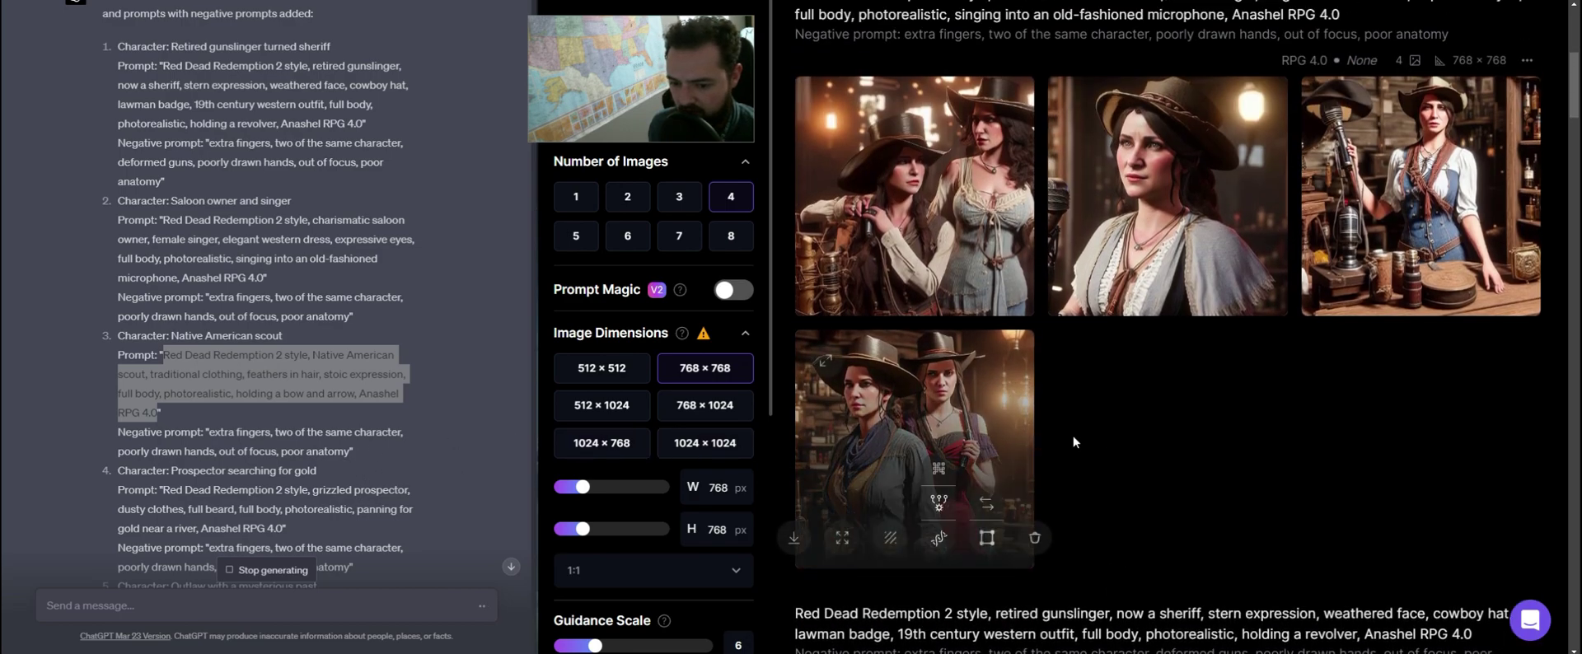
{"action": "scroll", "coordinate": [1090, 433], "scroll_direction": "up", "scroll_amount": 5}
{"action": "key", "text": "ctrl+v"}
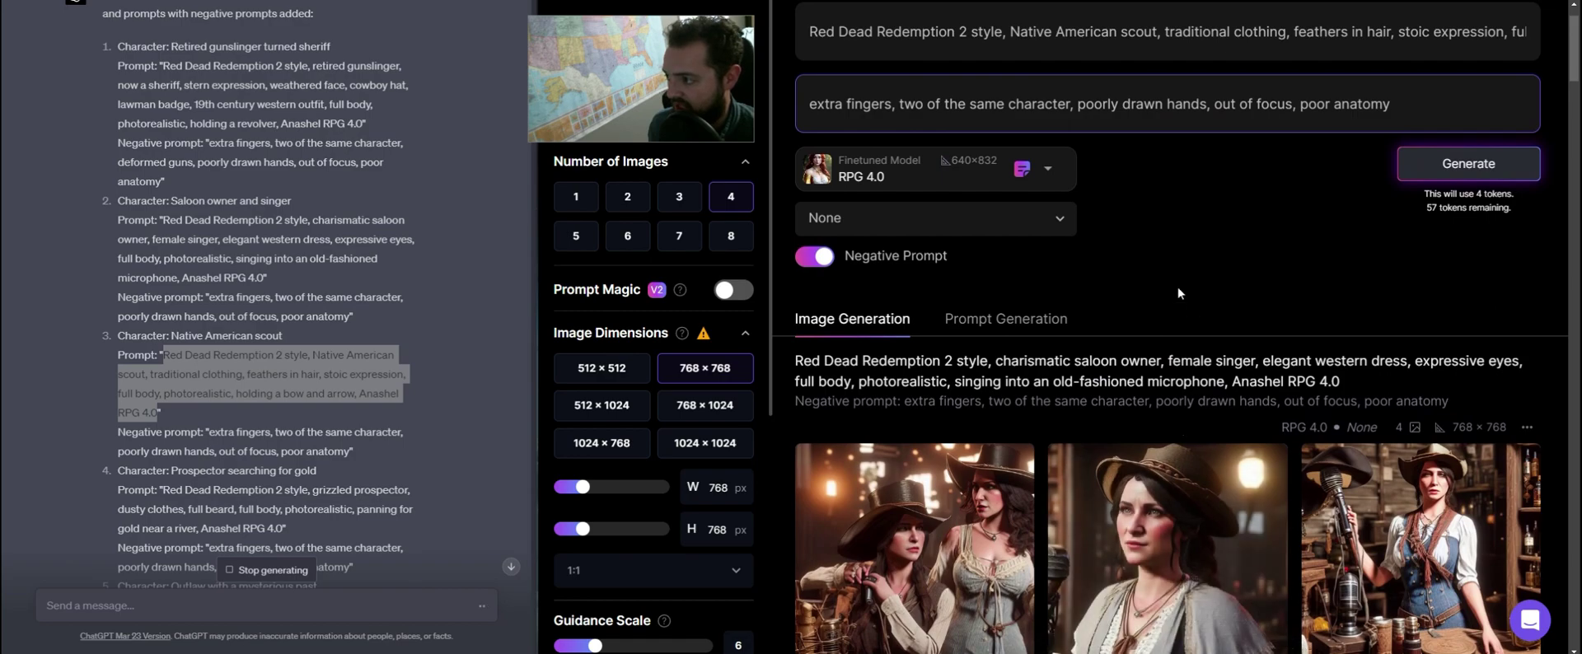
{"action": "scroll", "coordinate": [257, 470], "scroll_direction": "down", "scroll_amount": 2}
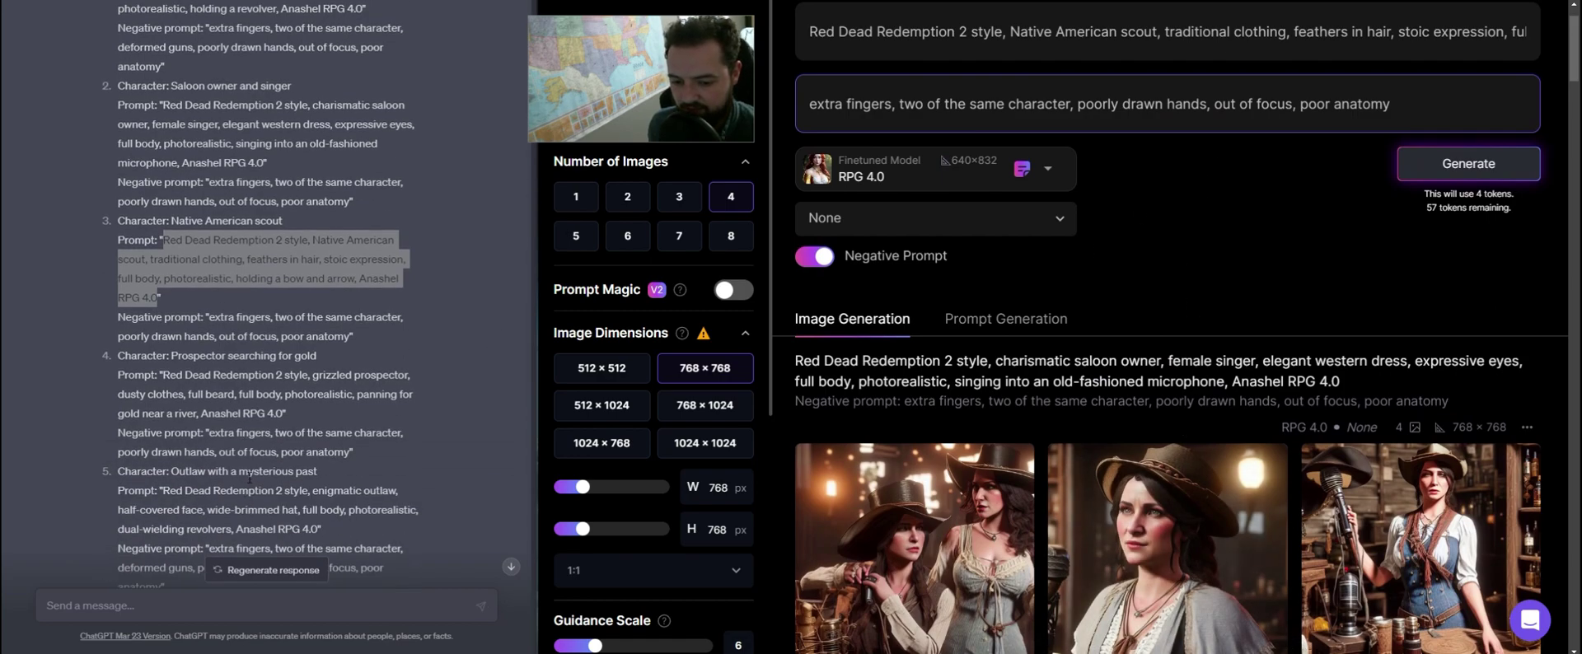
{"action": "scroll", "coordinate": [419, 427], "scroll_direction": "down", "scroll_amount": 1}
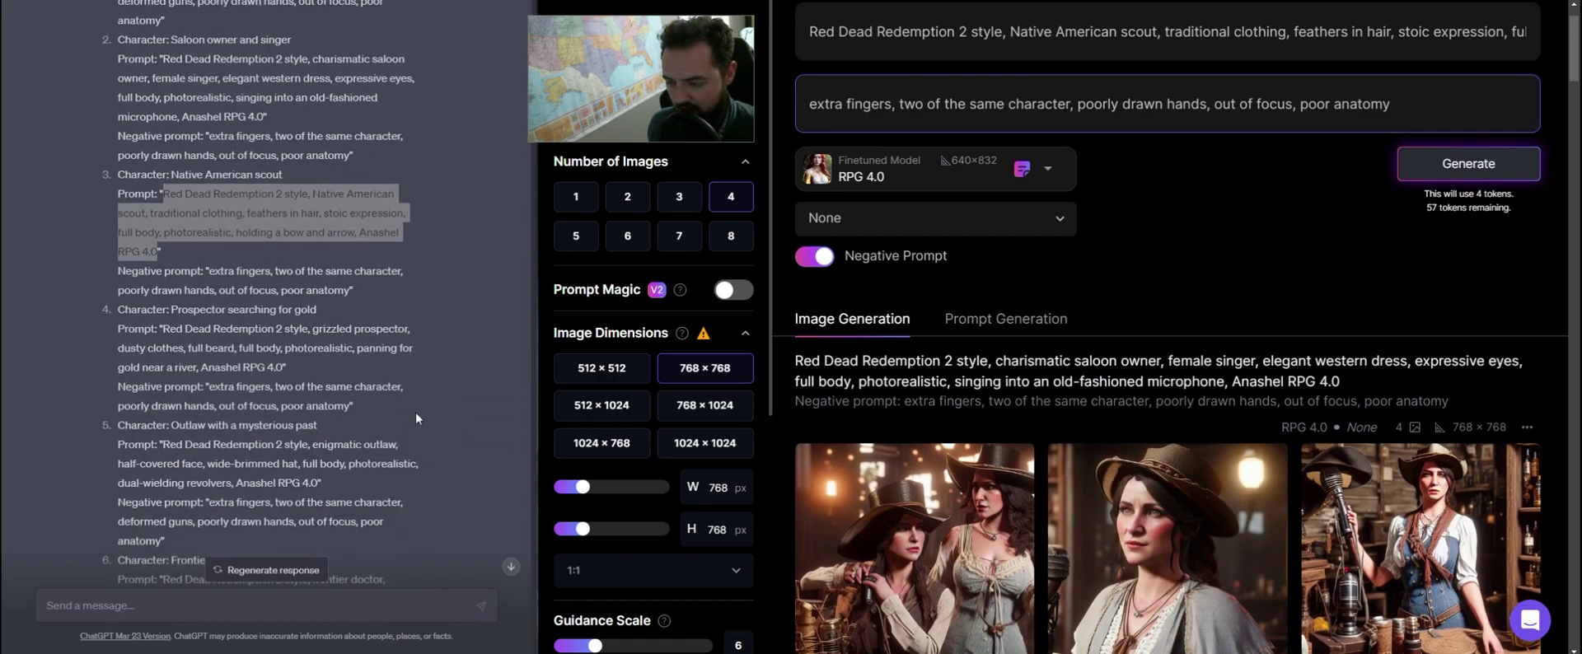
{"action": "scroll", "coordinate": [1199, 397], "scroll_direction": "up", "scroll_amount": 1}
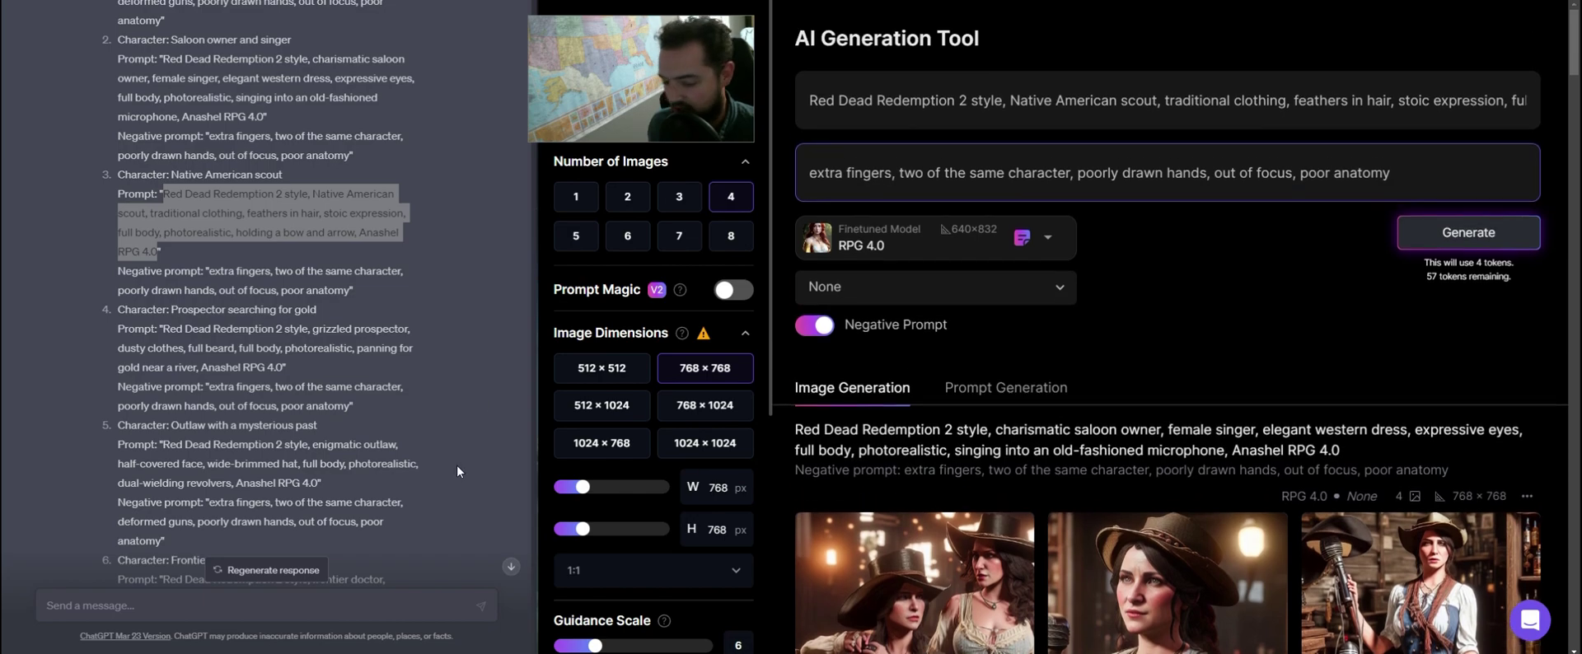
Message ChatGPT asking for more detailed, better prompts for all 20 characters
{"action": "scroll", "coordinate": [454, 471], "scroll_direction": "down", "scroll_amount": 2}
{"action": "left_click", "coordinate": [511, 566]}
{"action": "left_click", "coordinate": [375, 612]}
{"action": "type", "text": "TH"}
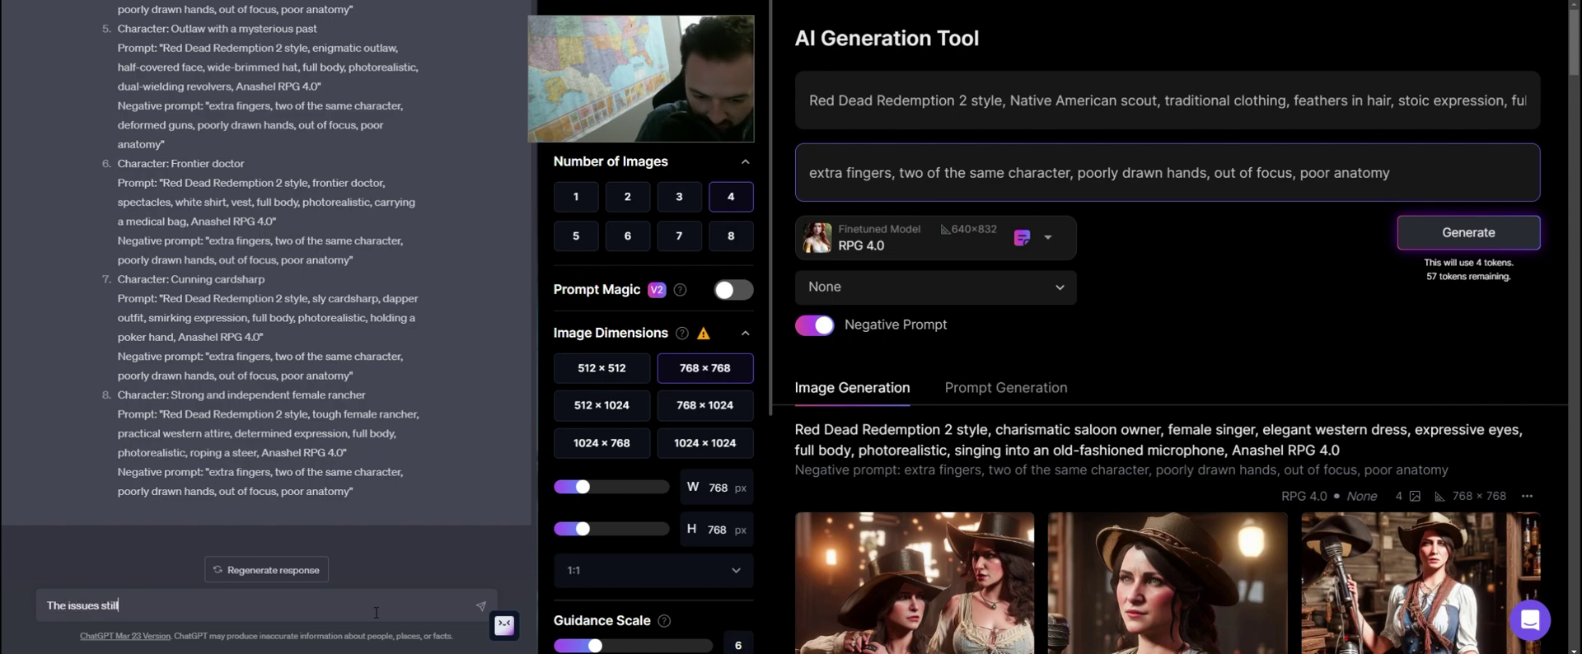
{"action": "type", "text": "t, I need more details to make"}
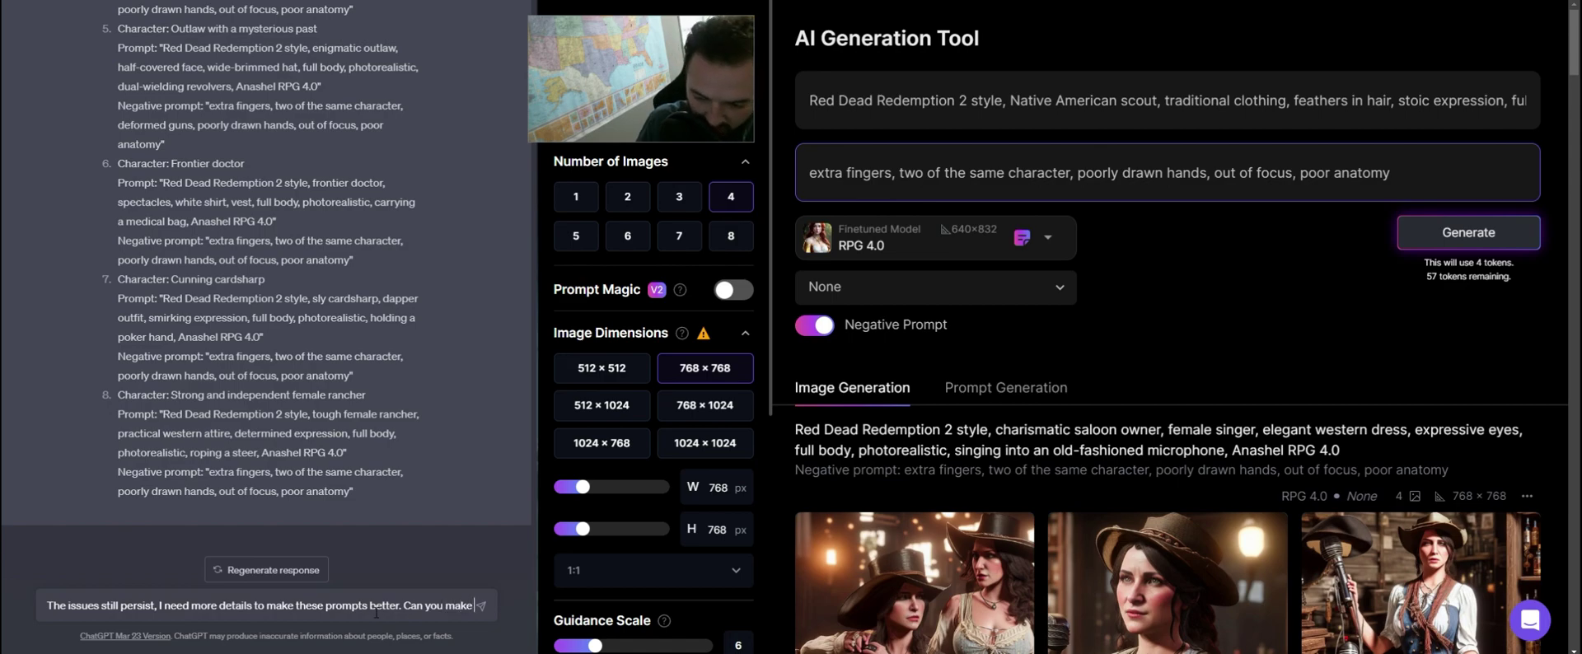
{"action": "type", "text": "these prompts better for me for all 20 characters?"}
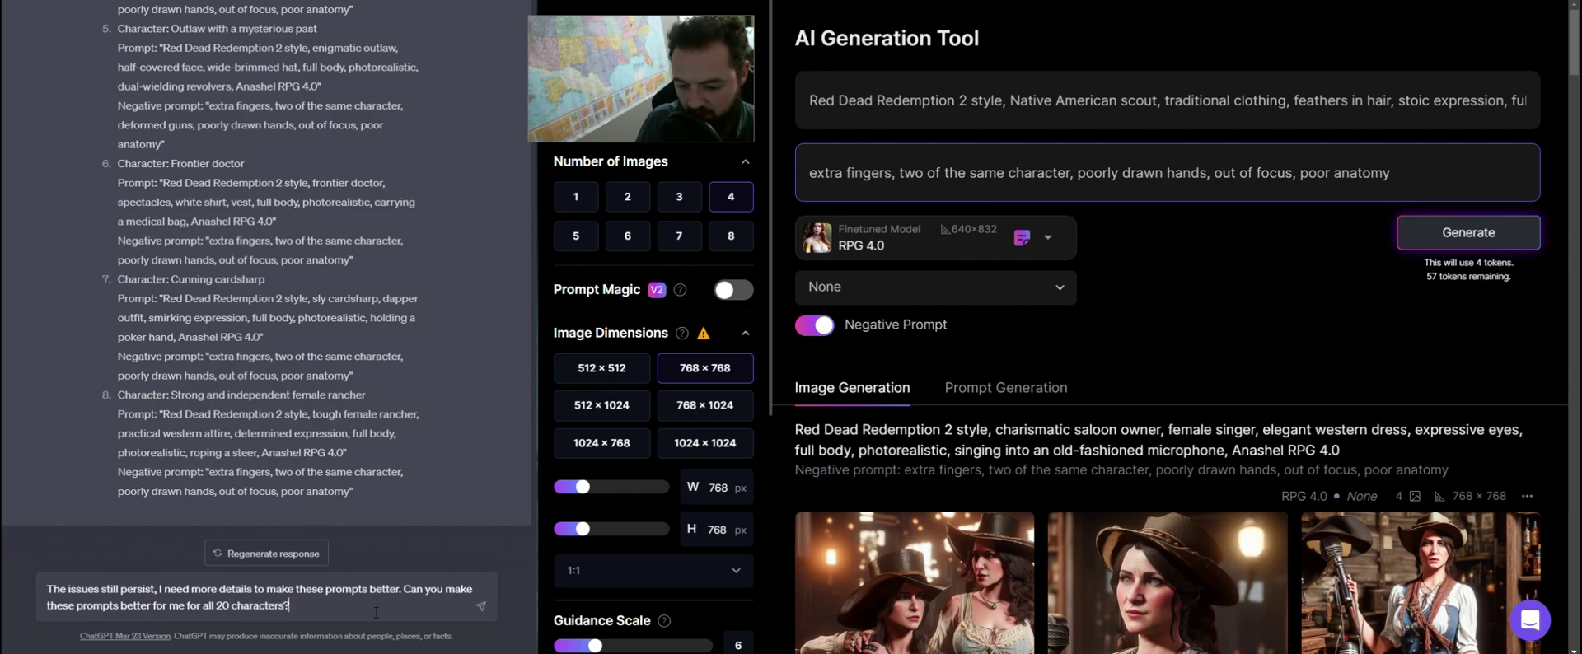
{"action": "key", "text": "Return"}
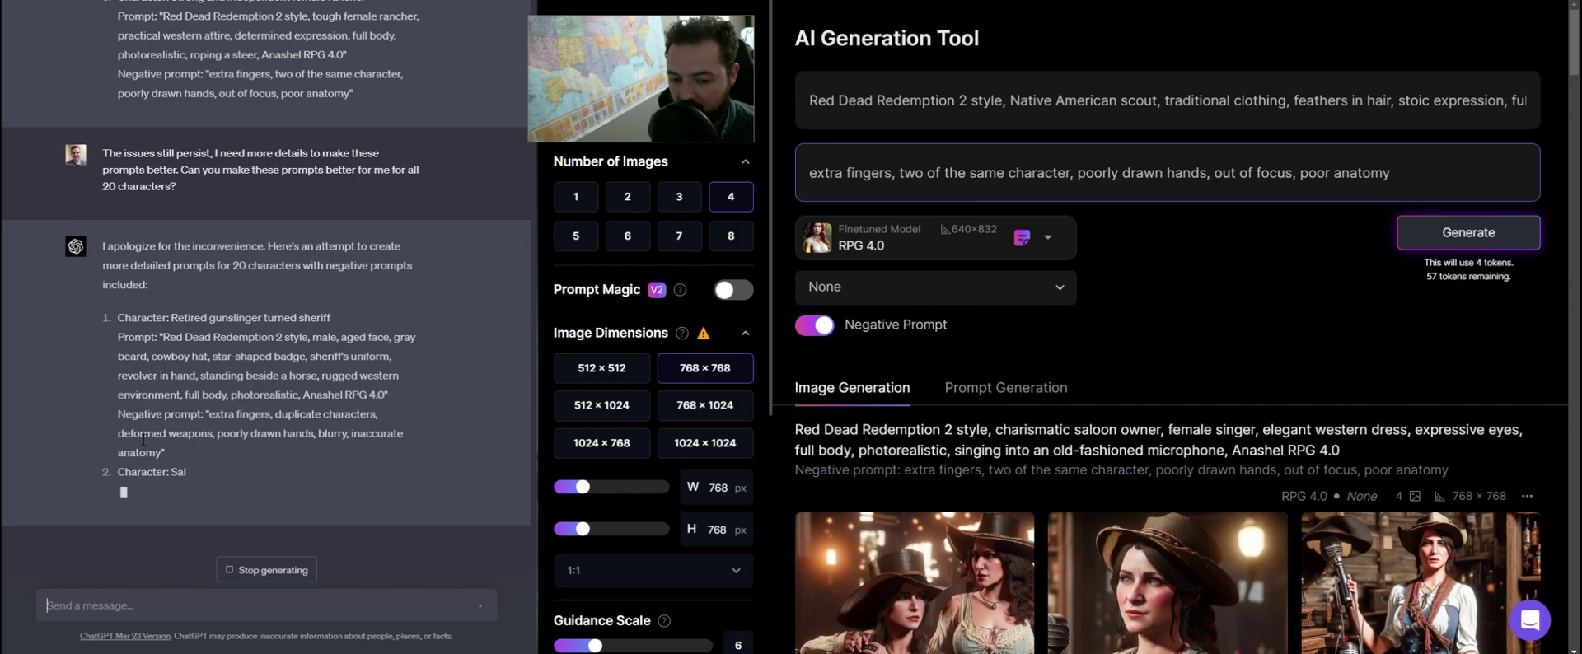
Replace the image prompt with ChatGPT's new detailed retired-sheriff prompt
{"action": "scroll", "coordinate": [142, 446], "scroll_direction": "up", "scroll_amount": 1}
{"action": "left_click_drag", "start_coordinate": [162, 383], "coordinate": [387, 442]}
{"action": "key", "text": "ctrl+c"}
{"action": "double_click", "coordinate": [1017, 101]}
{"action": "key", "text": "ctrl+a"}
{"action": "key", "text": "ctrl+v"}
Swap in the sheriff's expanded negative prompt and generate four RPG 4.0 images
{"action": "left_click_drag", "start_coordinate": [163, 498], "coordinate": [212, 474]}
{"action": "key", "text": "ctrl+c"}
{"action": "left_click", "coordinate": [1268, 182]}
{"action": "key", "text": "ctrl+a"}
{"action": "key", "text": "ctrl+v"}
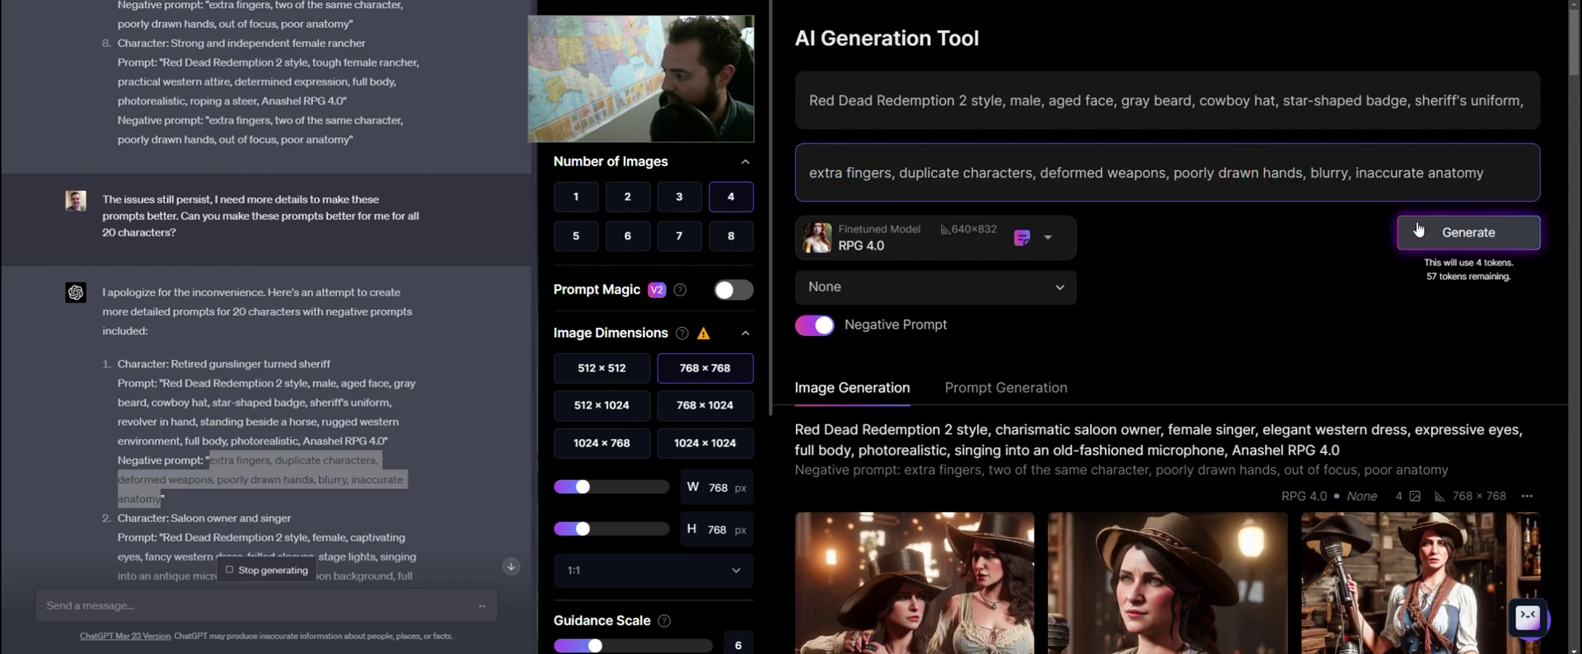
{"action": "left_click", "coordinate": [1419, 231]}
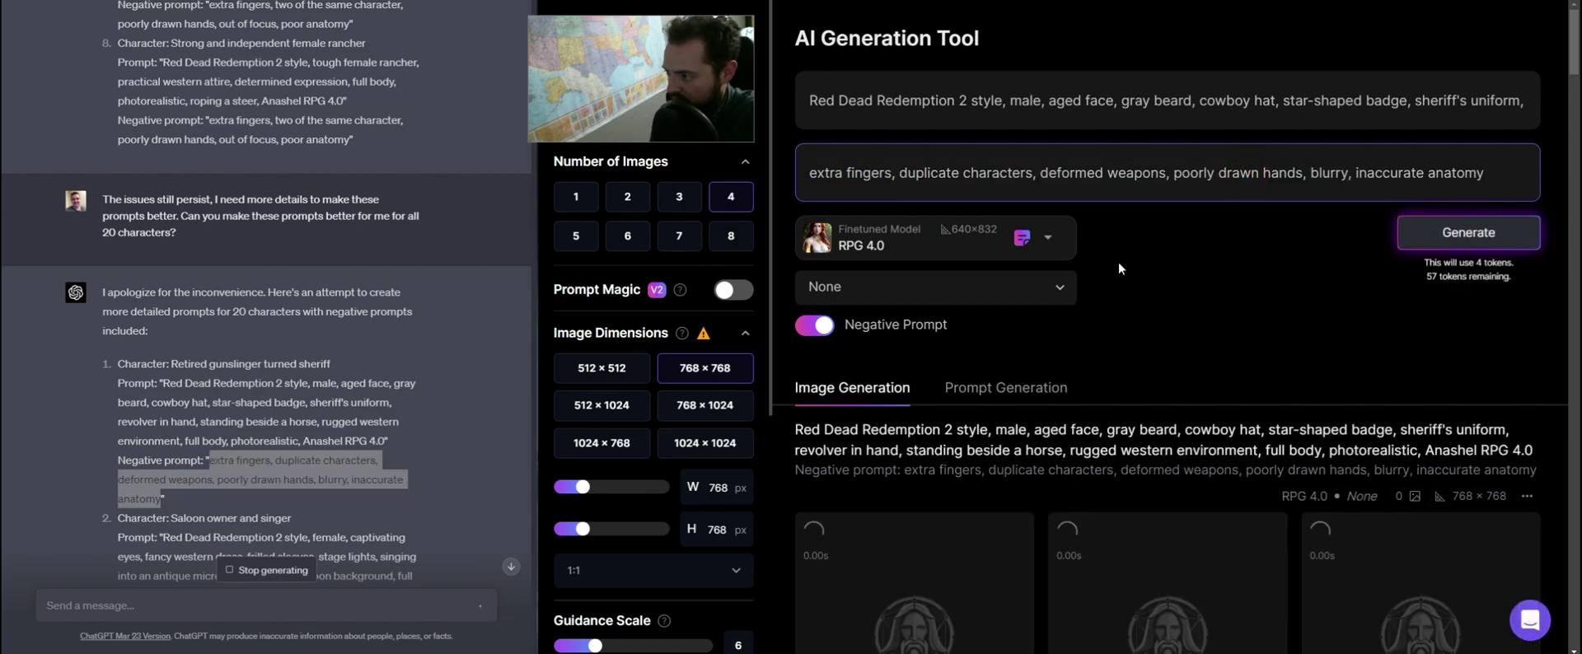
{"action": "scroll", "coordinate": [1160, 291], "scroll_direction": "down", "scroll_amount": 2}
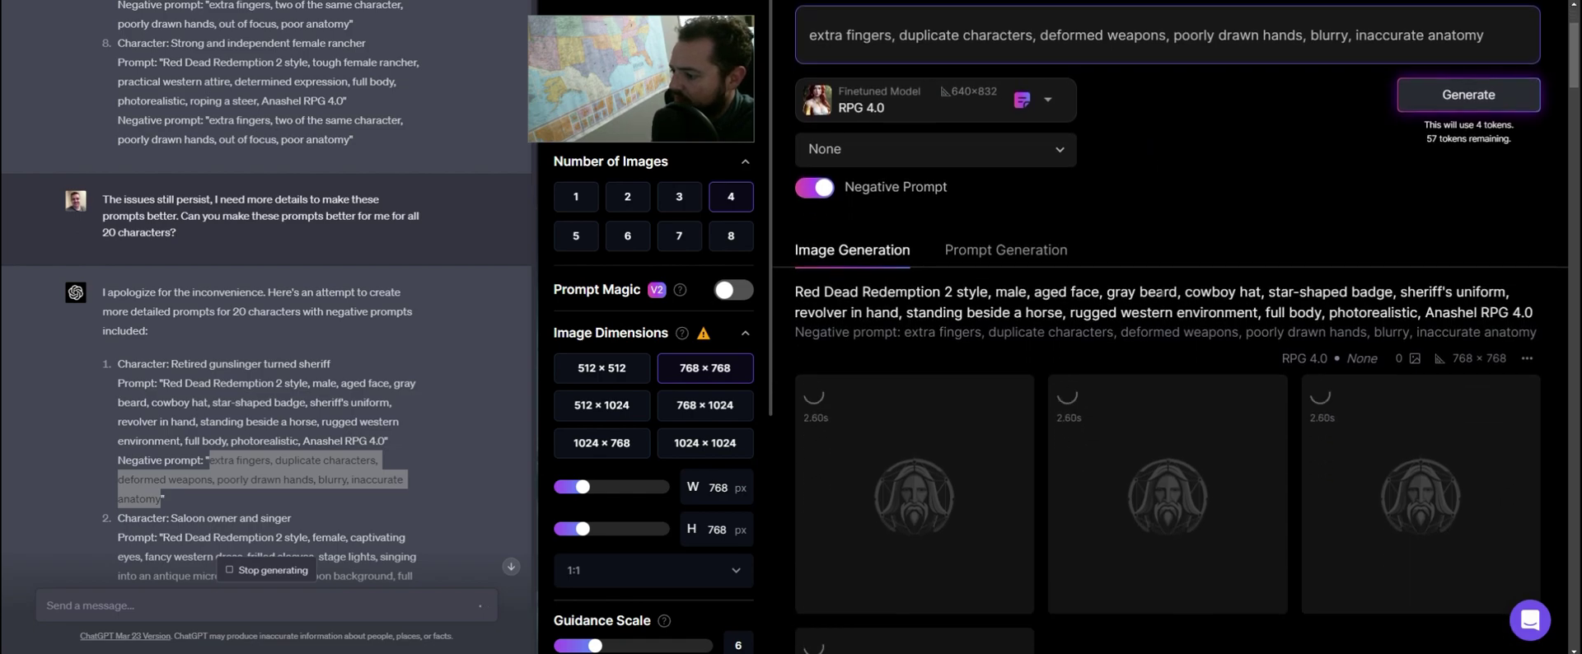
{"action": "scroll", "coordinate": [1159, 280], "scroll_direction": "up", "scroll_amount": 2}
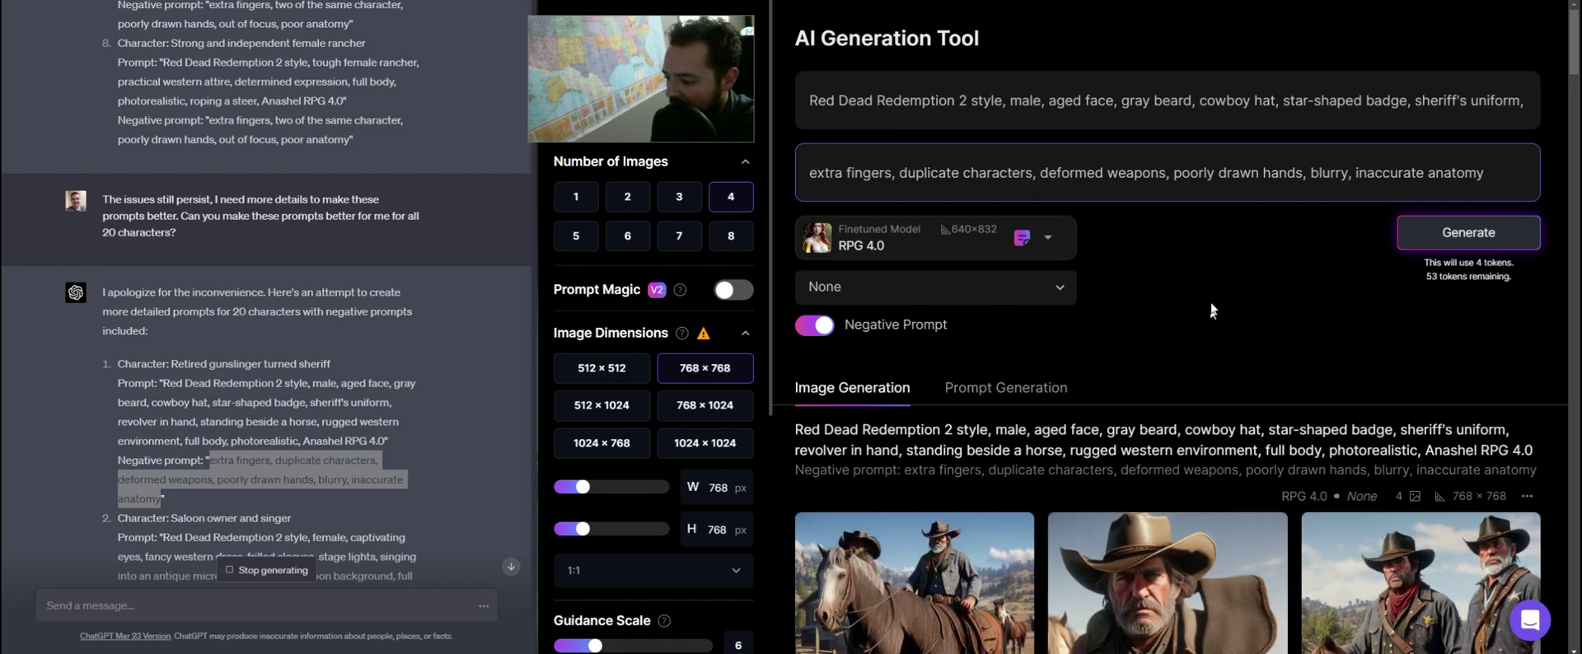
{"action": "scroll", "coordinate": [1212, 302], "scroll_direction": "down", "scroll_amount": 4}
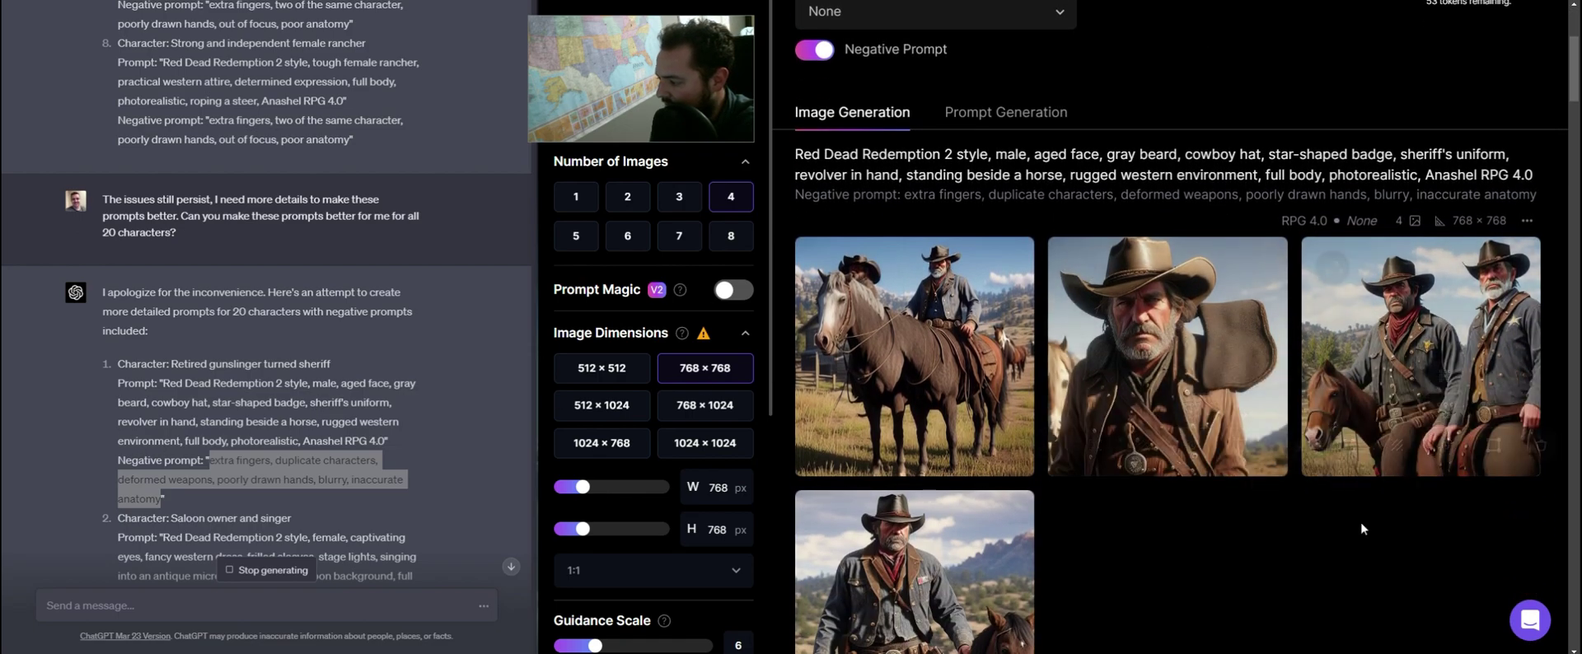
{"action": "scroll", "coordinate": [1386, 557], "scroll_direction": "down", "scroll_amount": 3}
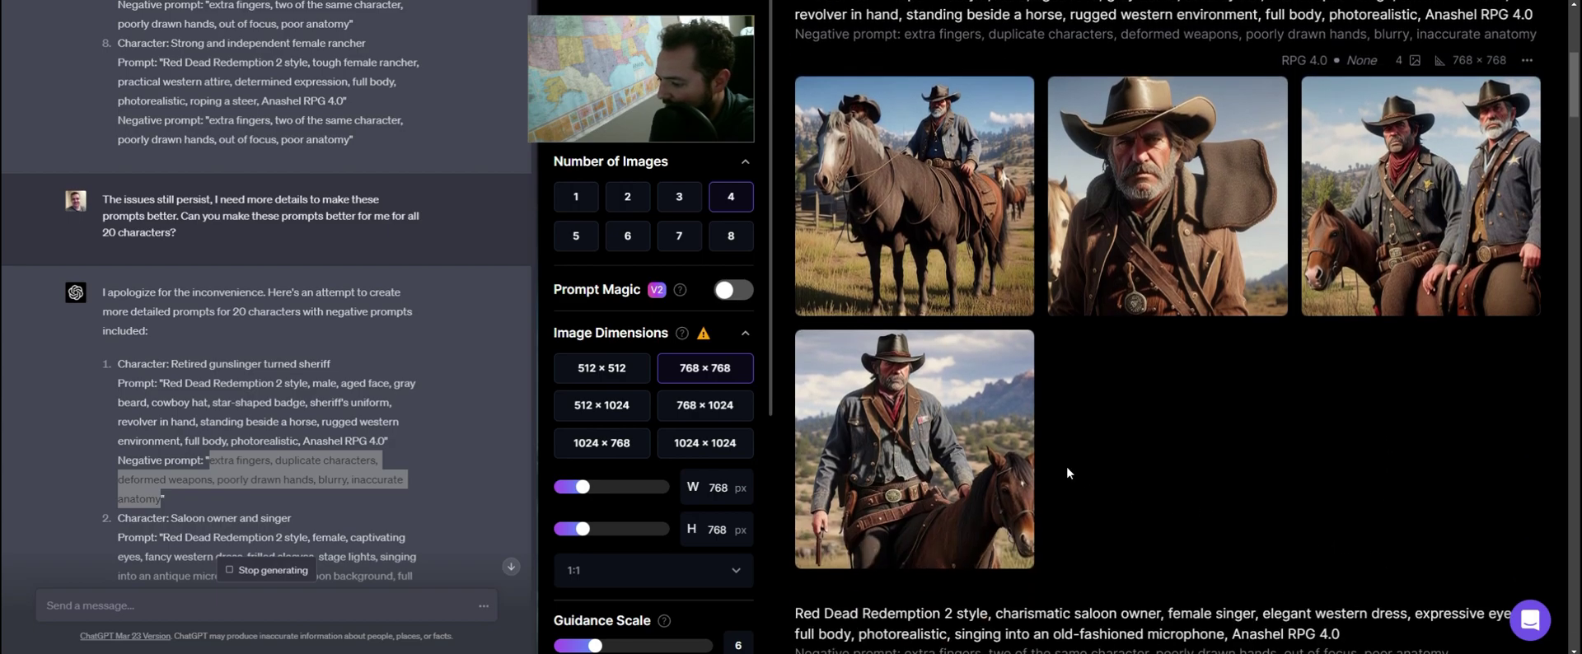
{"action": "left_click", "coordinate": [989, 411]}
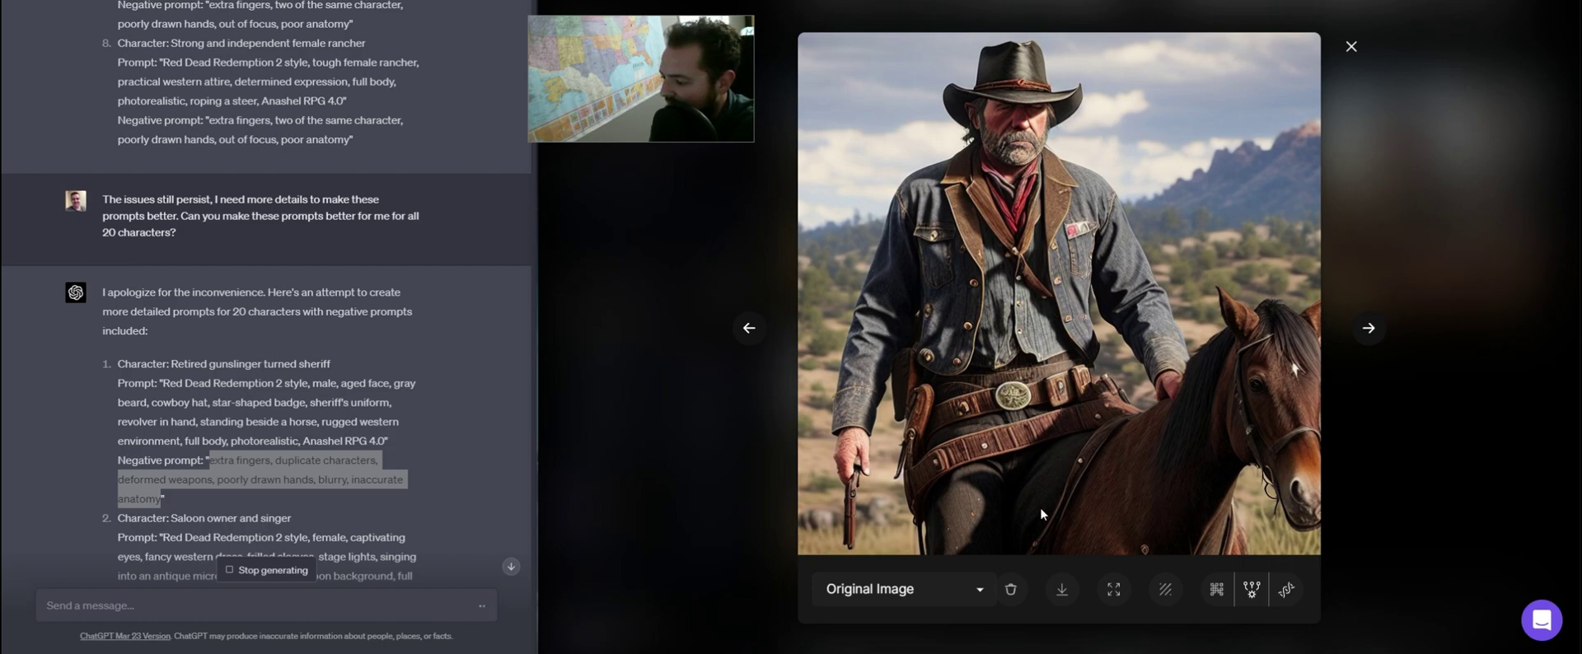
{"action": "left_click", "coordinate": [743, 330]}
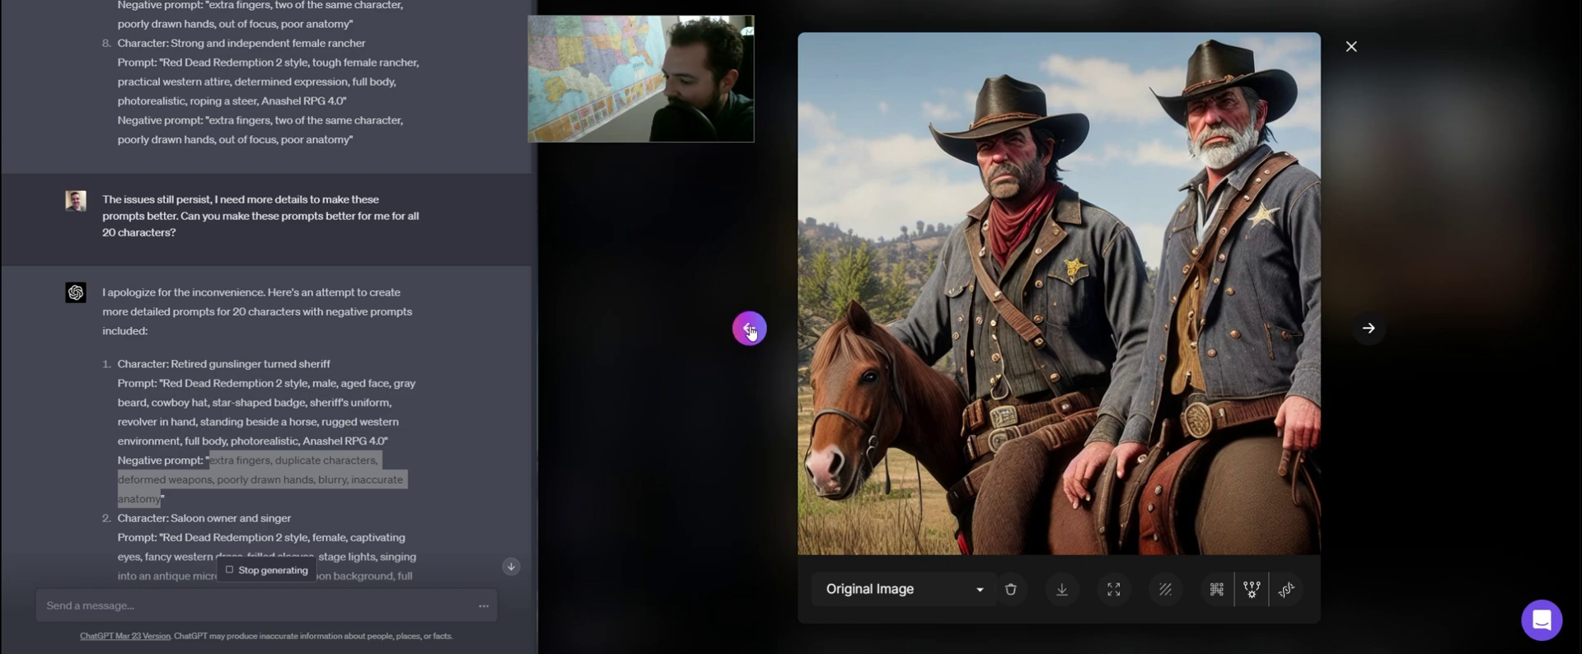
{"action": "left_click", "coordinate": [749, 330]}
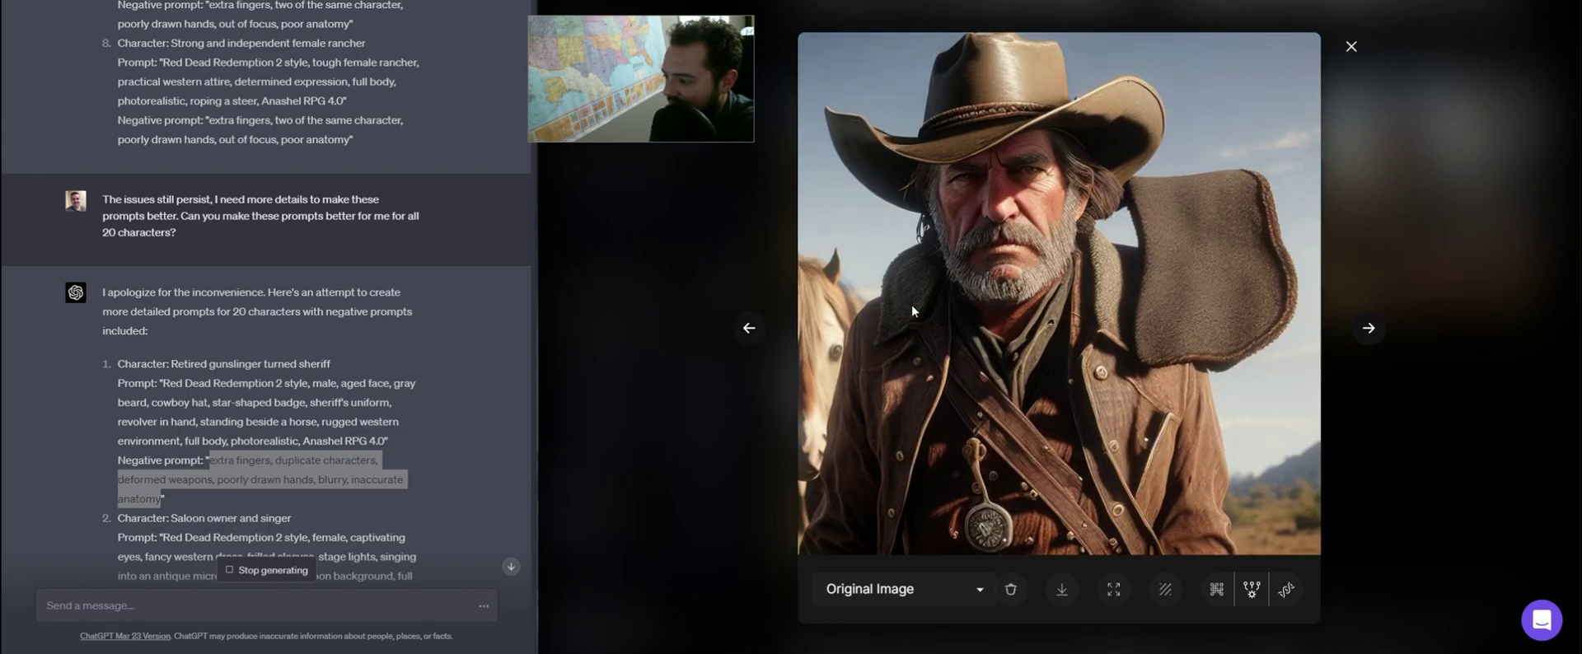
{"action": "left_click", "coordinate": [752, 328]}
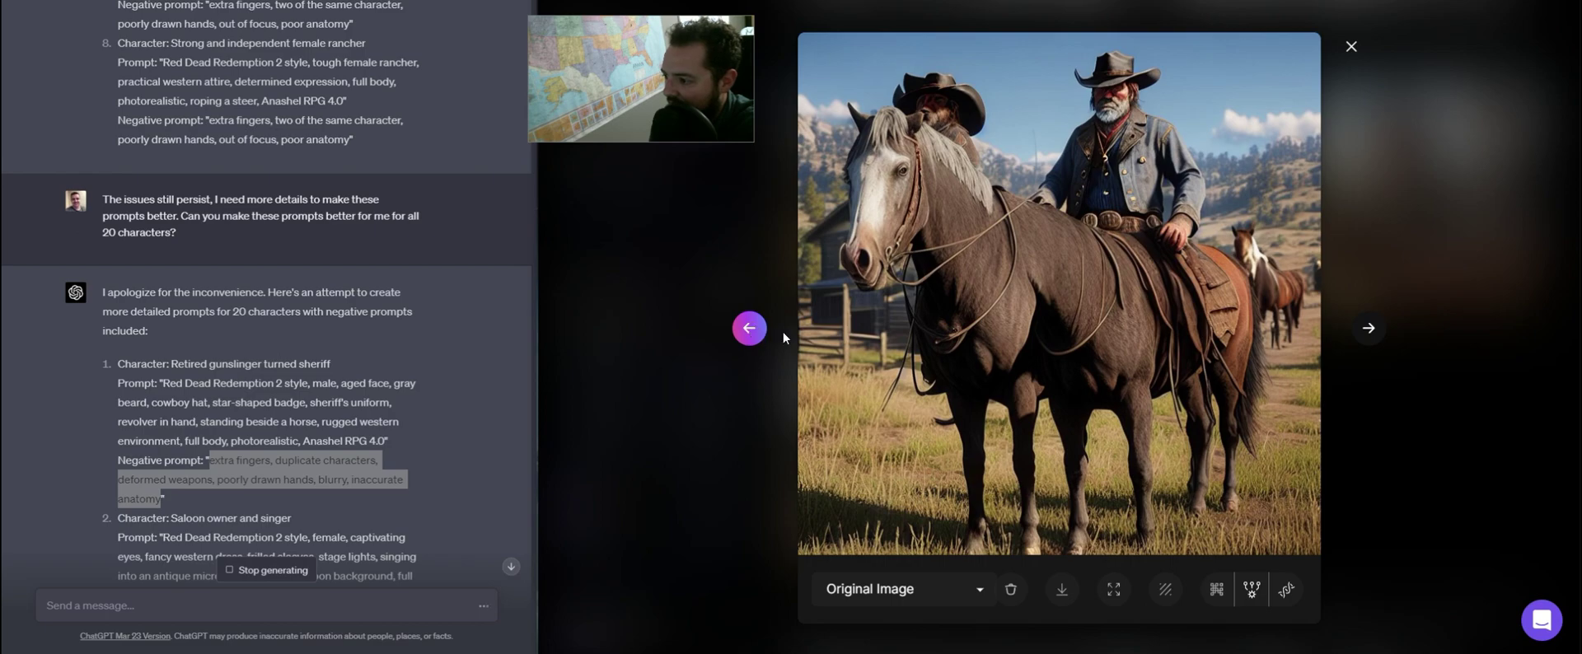
Turn on Prompt Magic at strength 0.45 and regenerate the sheriff images
{"action": "left_click", "coordinate": [1352, 46]}
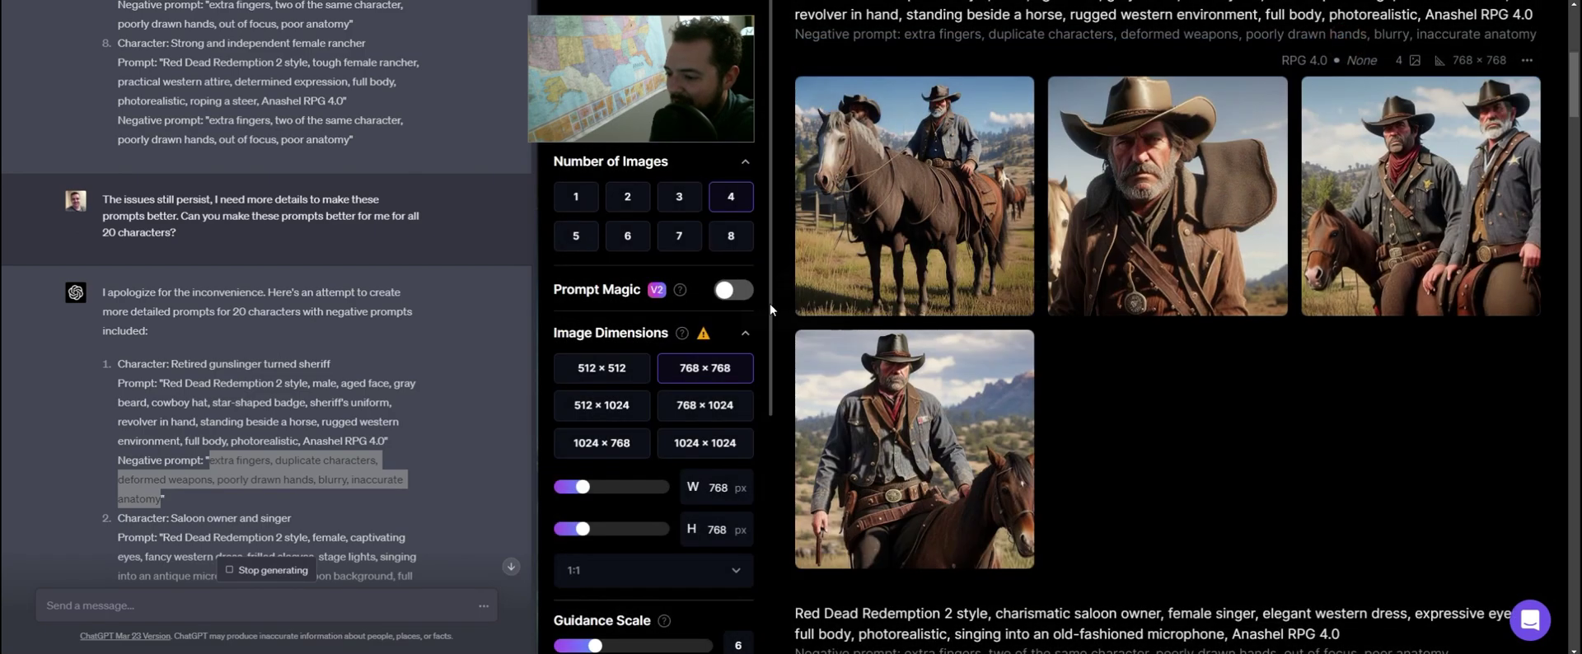
{"action": "left_click", "coordinate": [736, 290]}
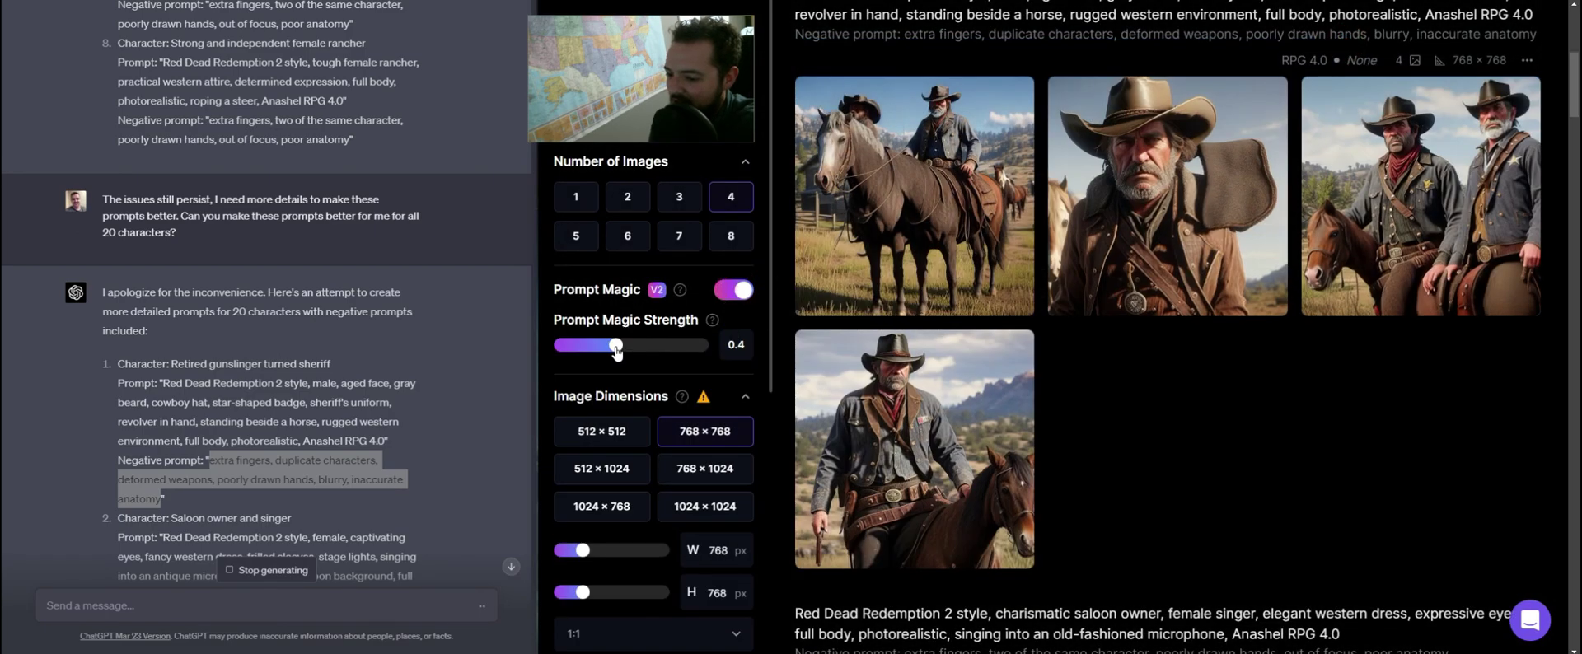
{"action": "left_click_drag", "start_coordinate": [617, 348], "coordinate": [625, 348]}
{"action": "scroll", "coordinate": [1480, 463], "scroll_direction": "up", "scroll_amount": 5}
{"action": "left_click", "coordinate": [1478, 176]}
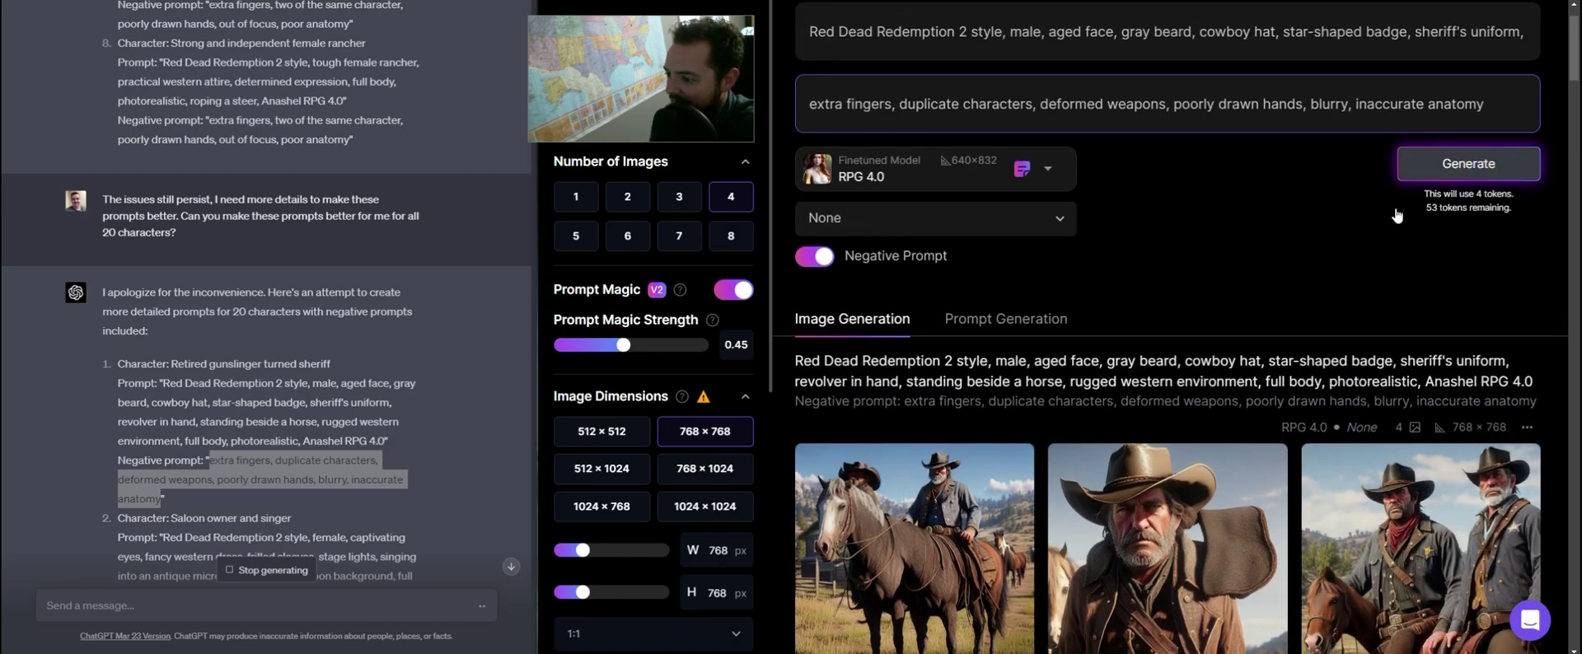
Apply the Leonardo Style preset and generate the sheriff images again
{"action": "left_click", "coordinate": [1054, 217]}
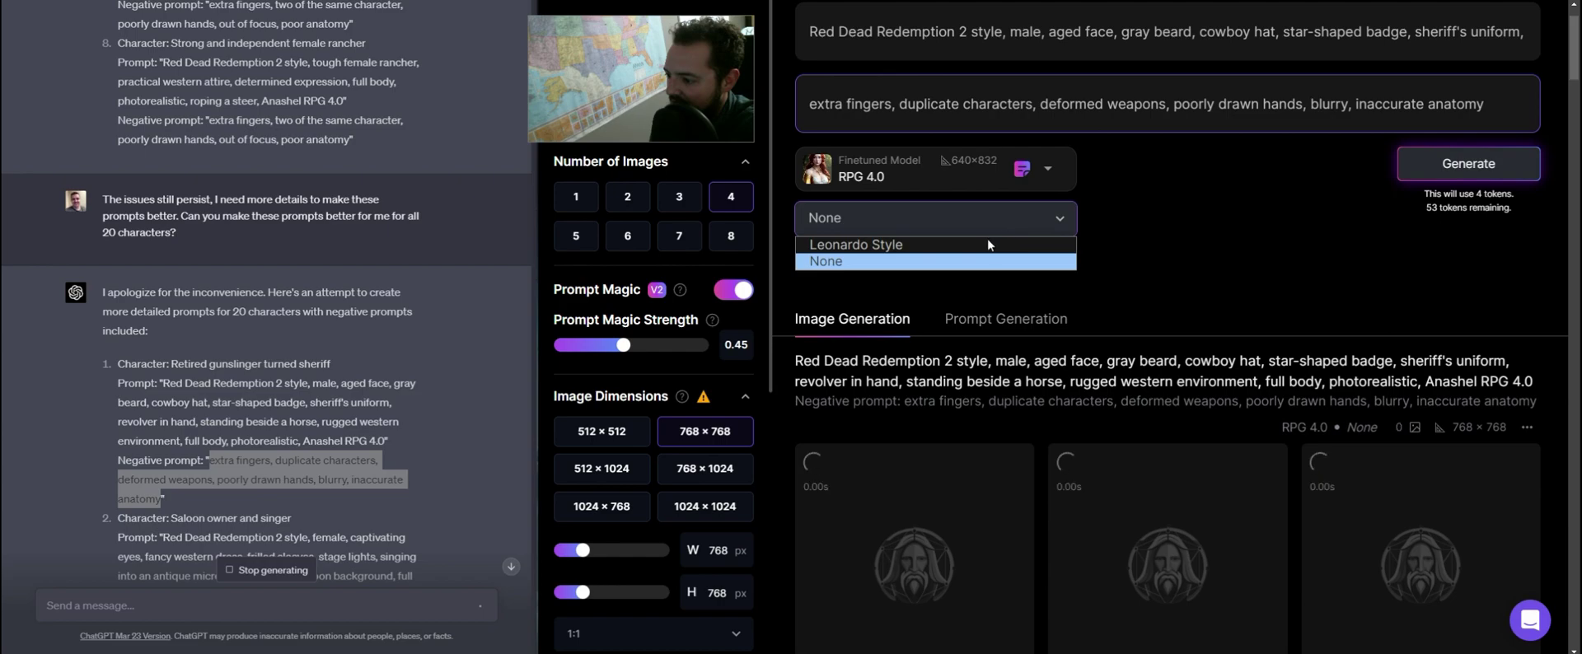
{"action": "left_click", "coordinate": [866, 240]}
{"action": "left_click", "coordinate": [1445, 163]}
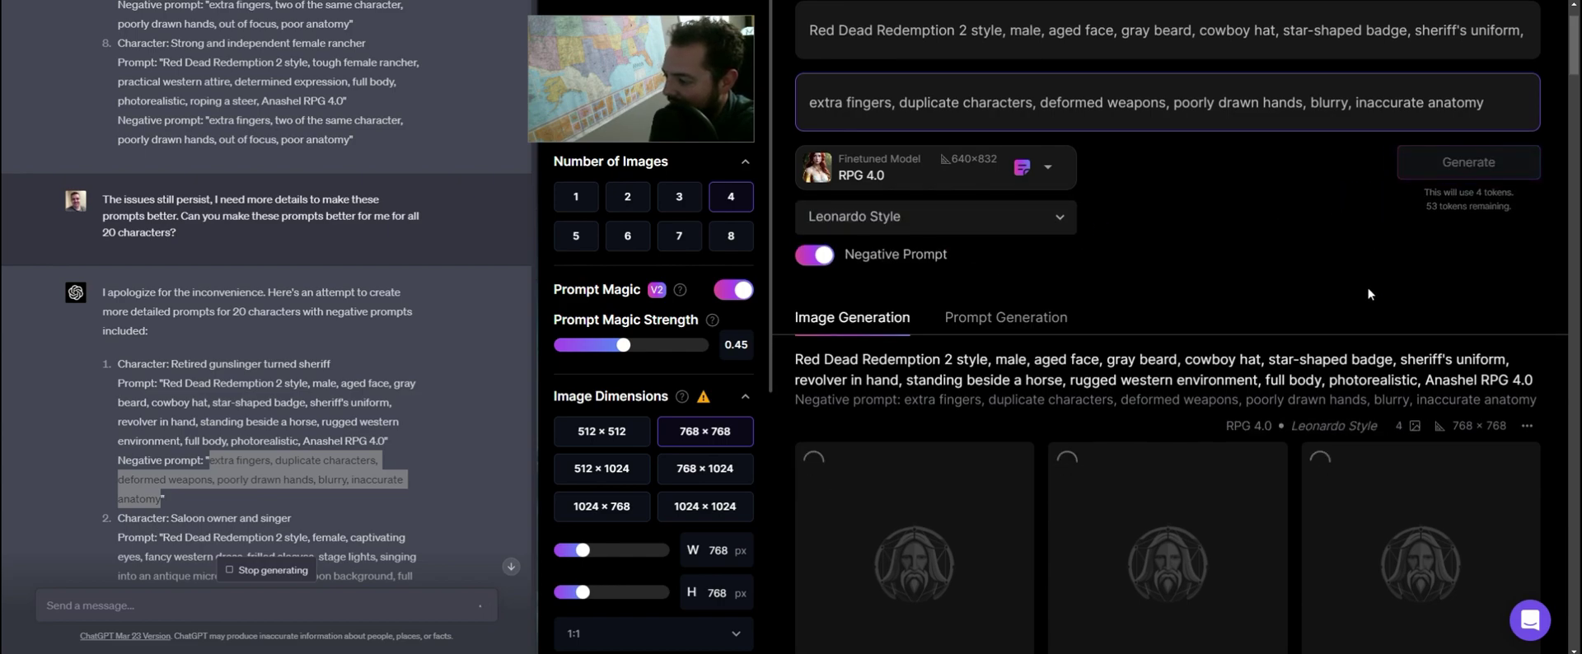
{"action": "scroll", "coordinate": [1368, 287], "scroll_direction": "down", "scroll_amount": 5}
{"action": "scroll", "coordinate": [1340, 313], "scroll_direction": "down", "scroll_amount": 1}
{"action": "scroll", "coordinate": [1339, 313], "scroll_direction": "up", "scroll_amount": 1}
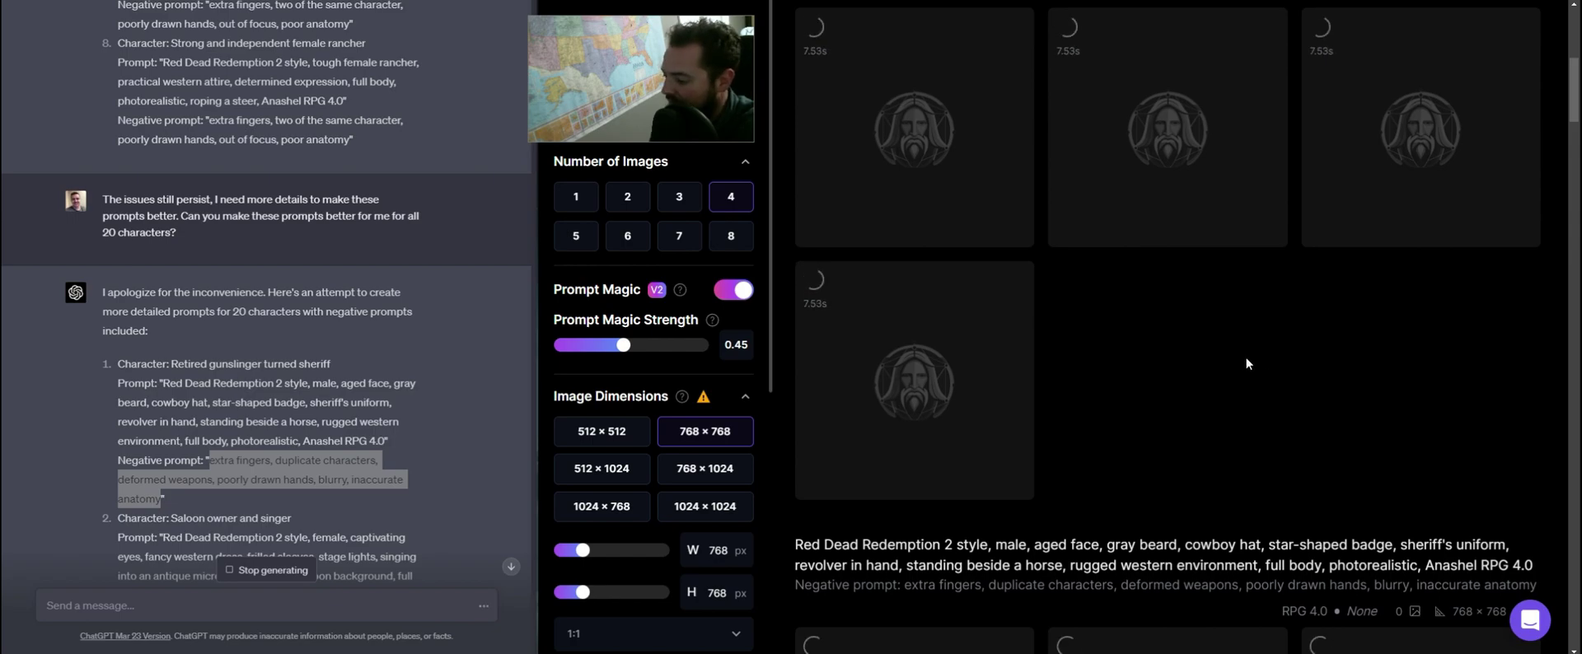
Enlarge the second horse-and-rider image and flip ahead through two more sheriff images
{"action": "scroll", "coordinate": [1244, 376], "scroll_direction": "down", "scroll_amount": 5}
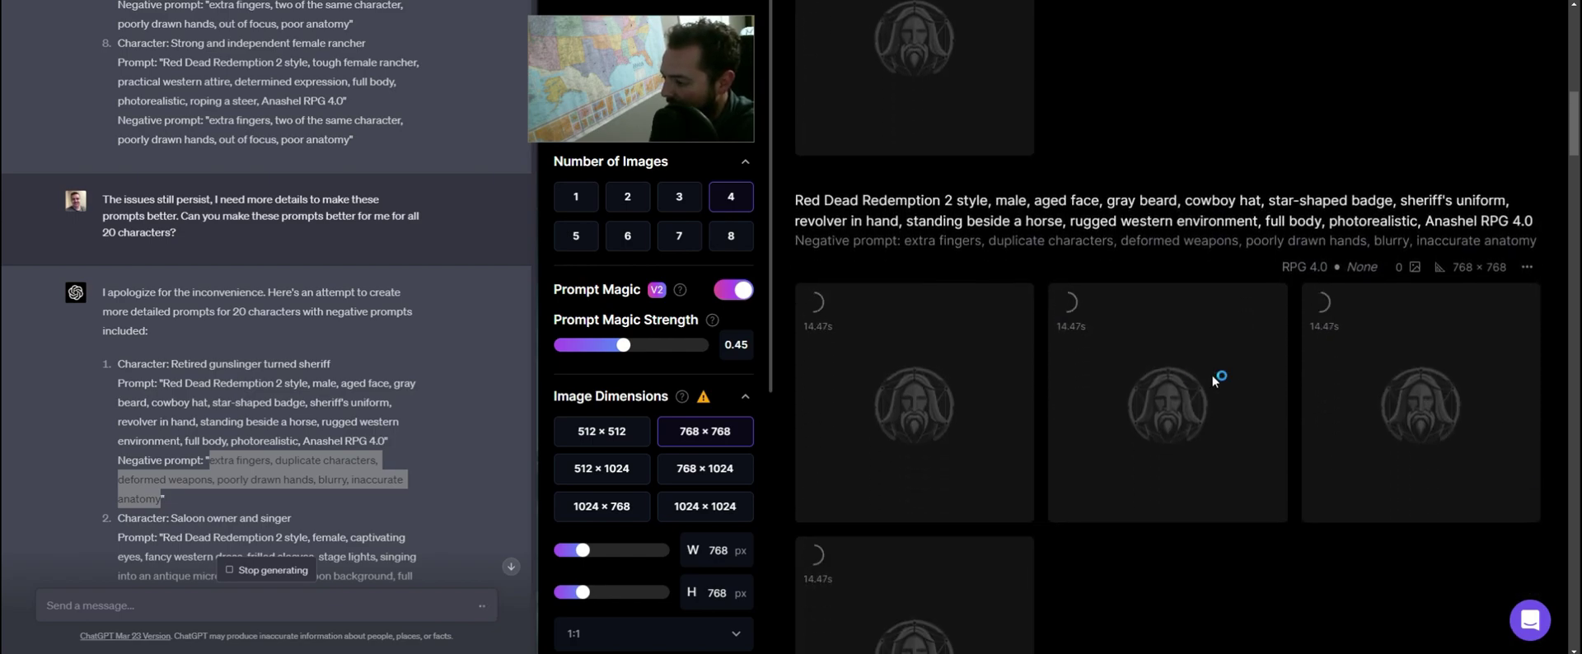
{"action": "scroll", "coordinate": [1164, 437], "scroll_direction": "down", "scroll_amount": 1}
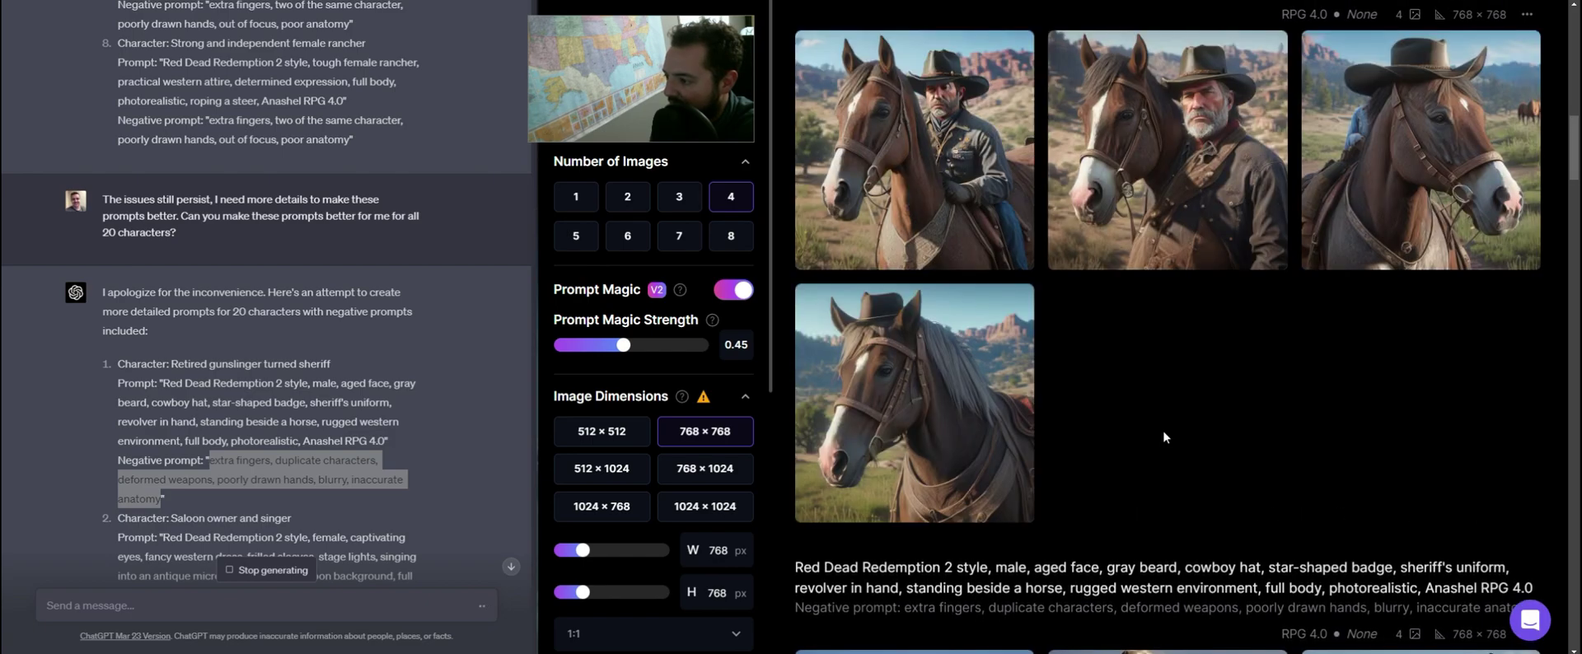
{"action": "scroll", "coordinate": [1163, 437], "scroll_direction": "up", "scroll_amount": 2}
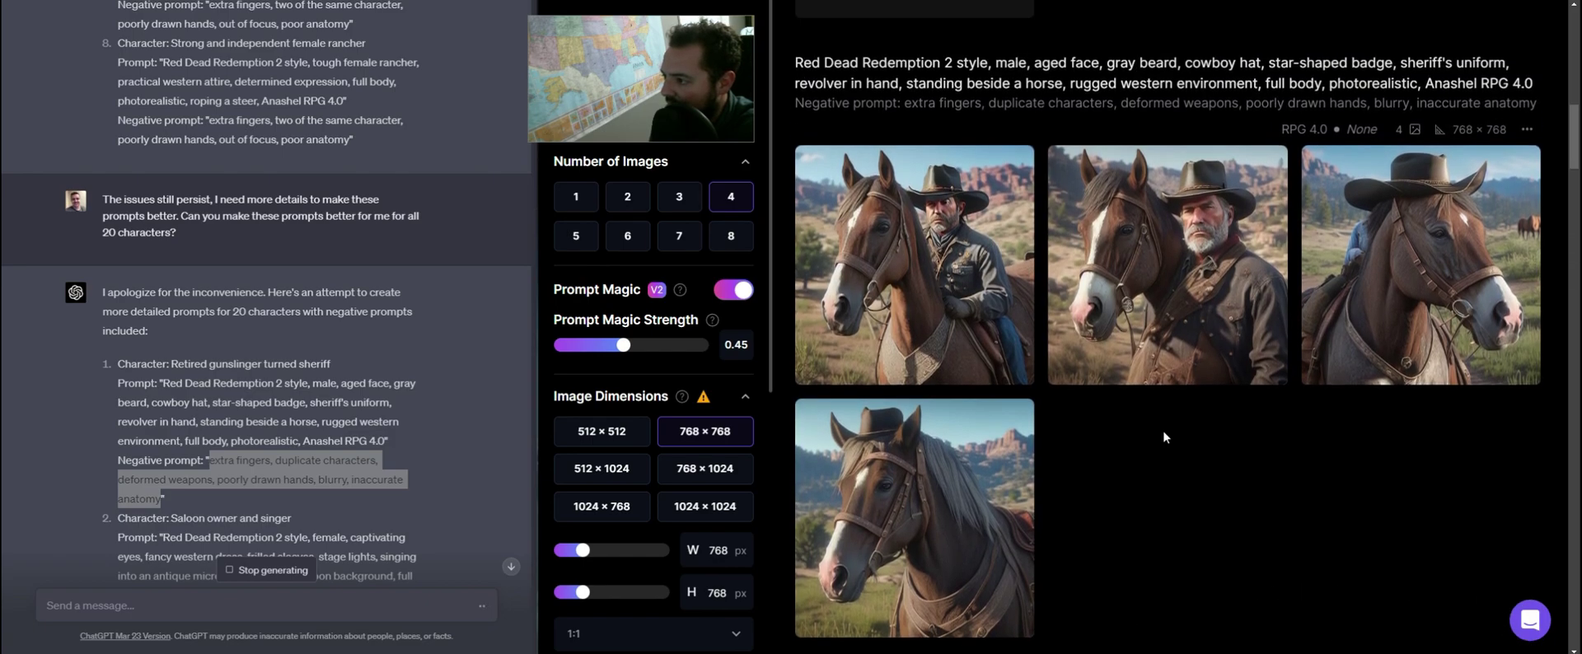
{"action": "left_click", "coordinate": [1212, 248]}
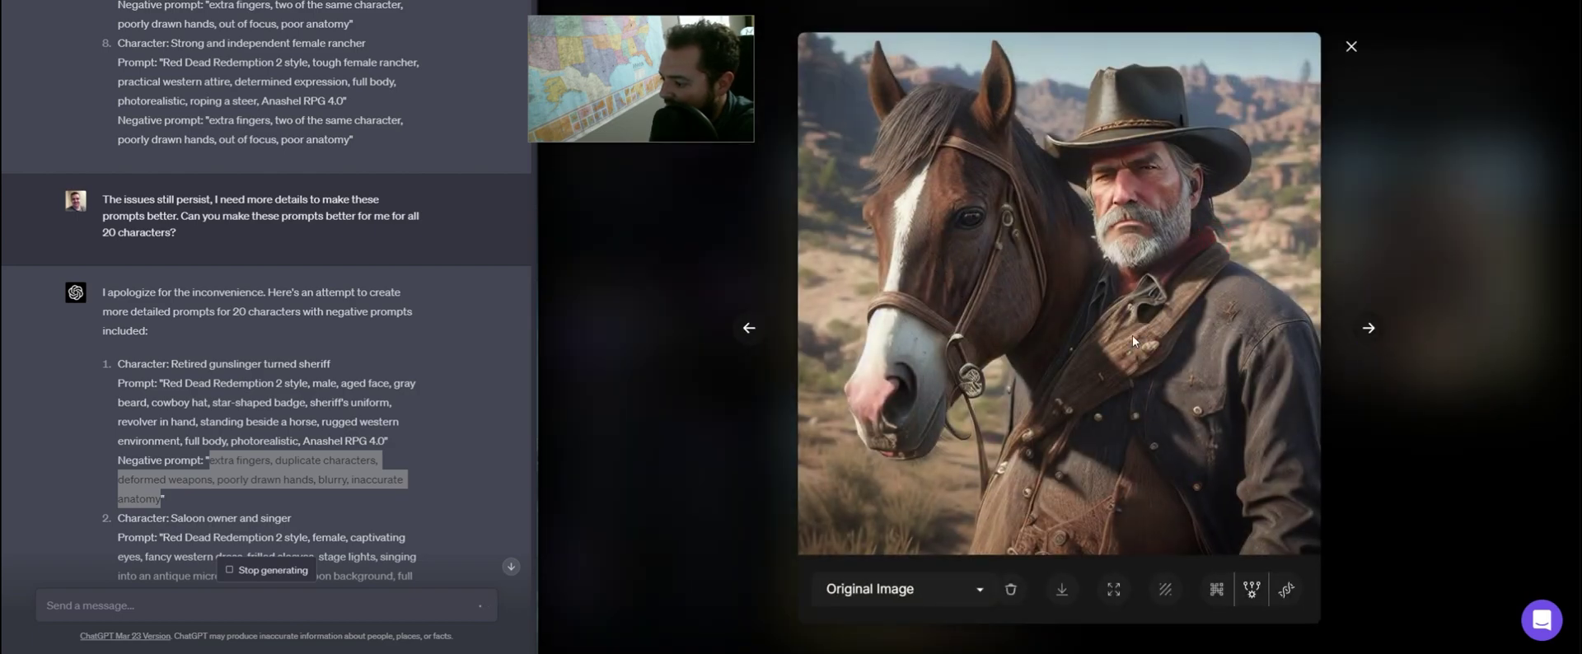
{"action": "left_click", "coordinate": [1384, 340]}
{"action": "left_click", "coordinate": [1385, 339]}
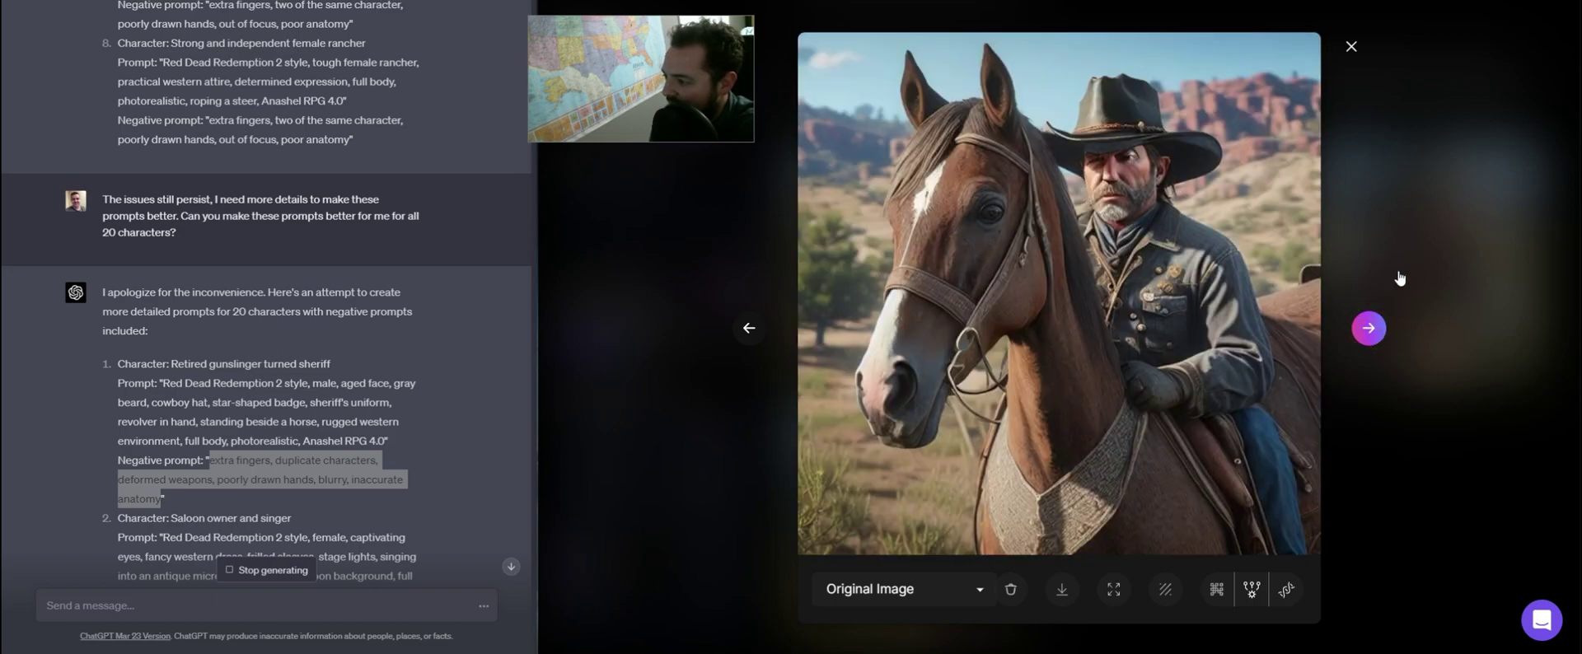
{"action": "left_click", "coordinate": [1345, 42]}
Enlarge the third cowboy-and-horse image and browse the remaining sheriff images before closing the viewer
{"action": "scroll", "coordinate": [1431, 442], "scroll_direction": "up", "scroll_amount": 6}
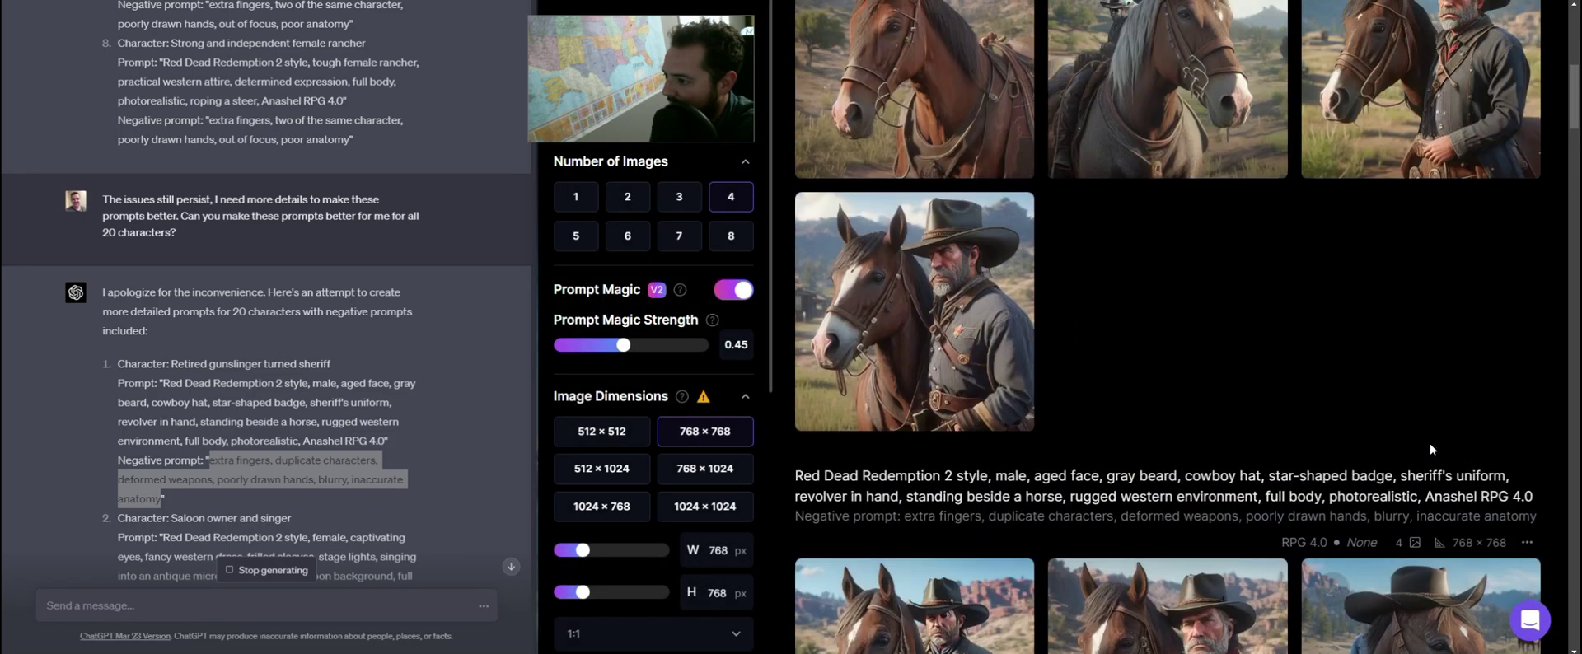
{"action": "scroll", "coordinate": [1411, 442], "scroll_direction": "up", "scroll_amount": 1}
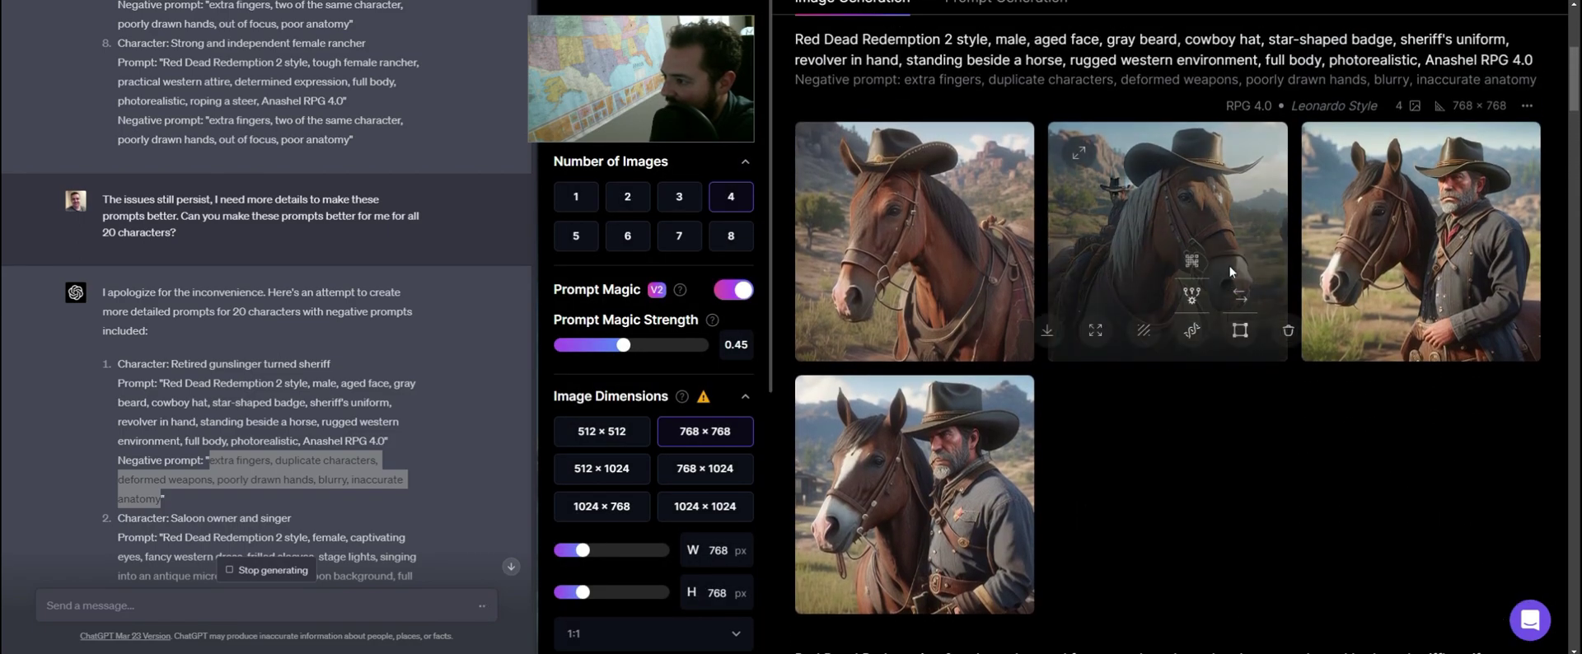
{"action": "left_click", "coordinate": [1480, 229]}
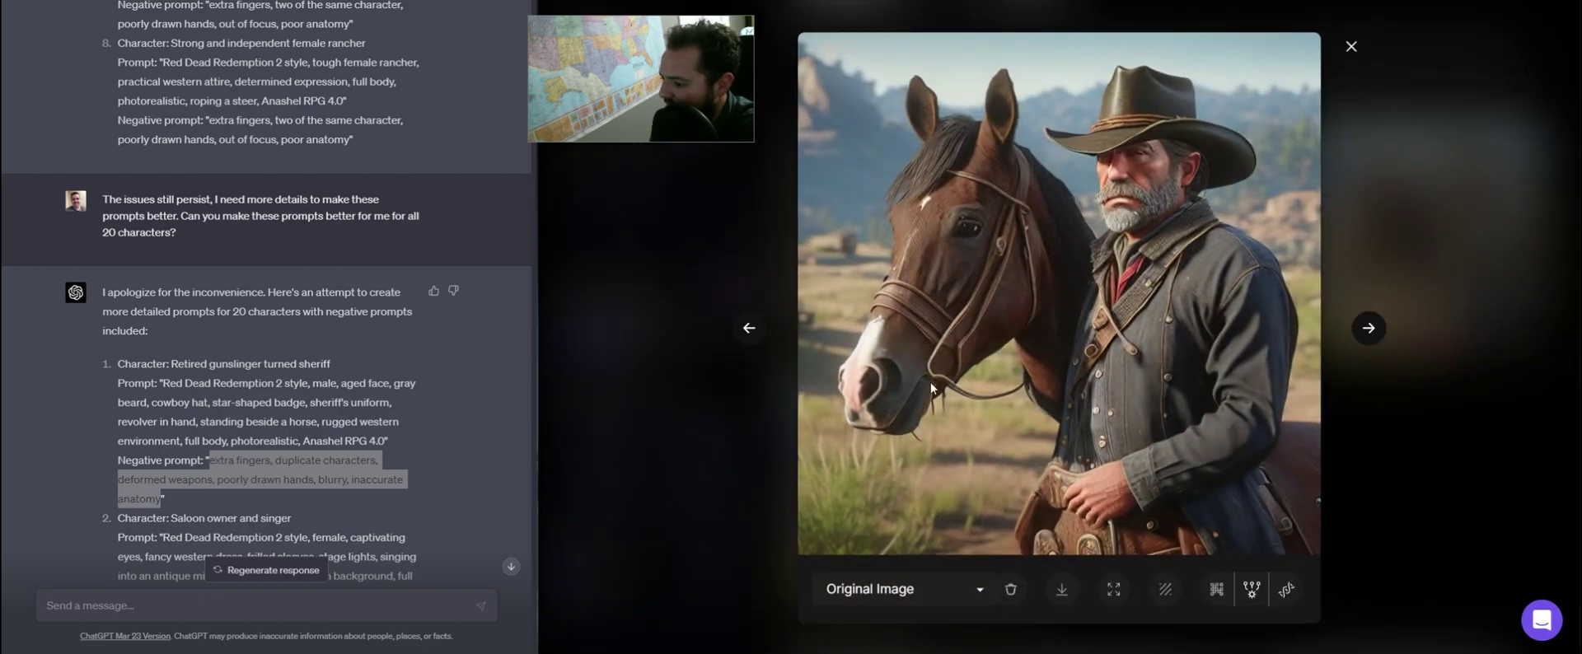
{"action": "left_click", "coordinate": [1367, 330]}
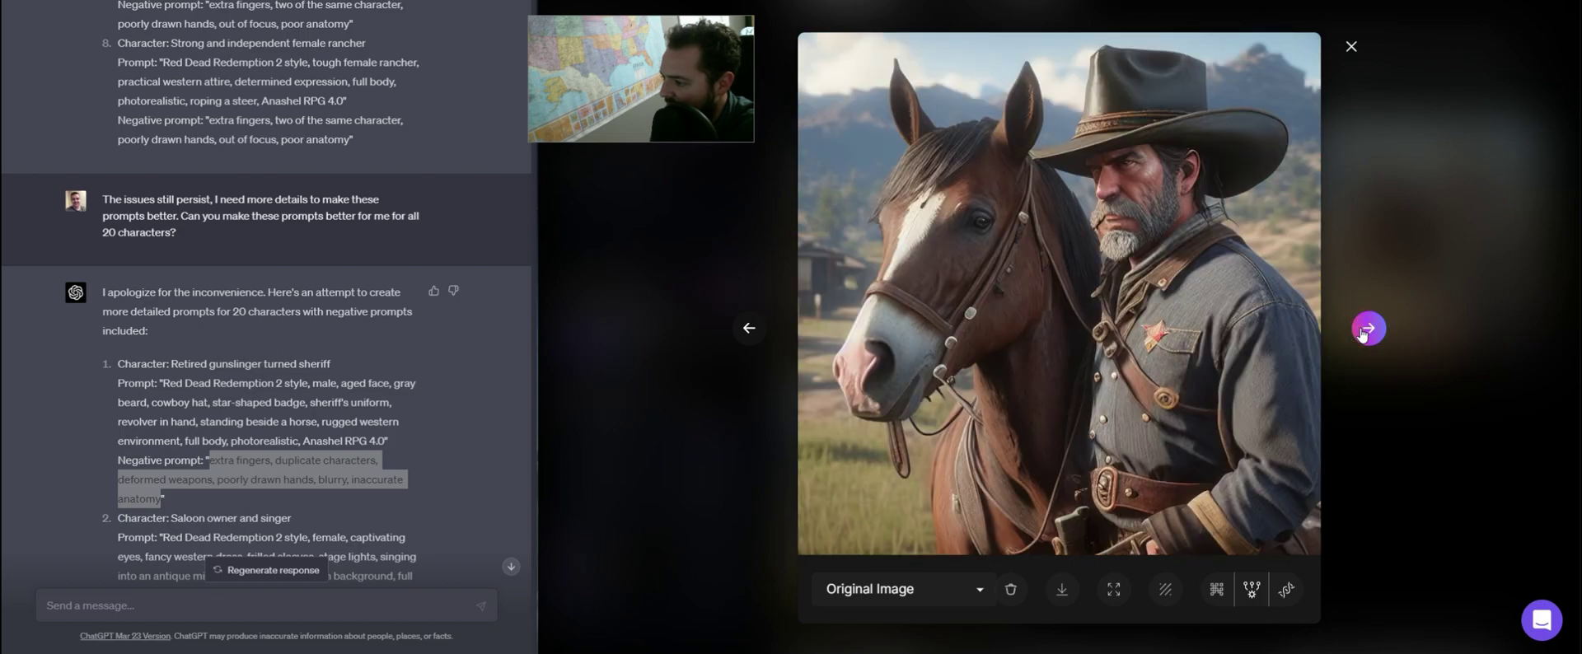
{"action": "left_click", "coordinate": [1369, 329]}
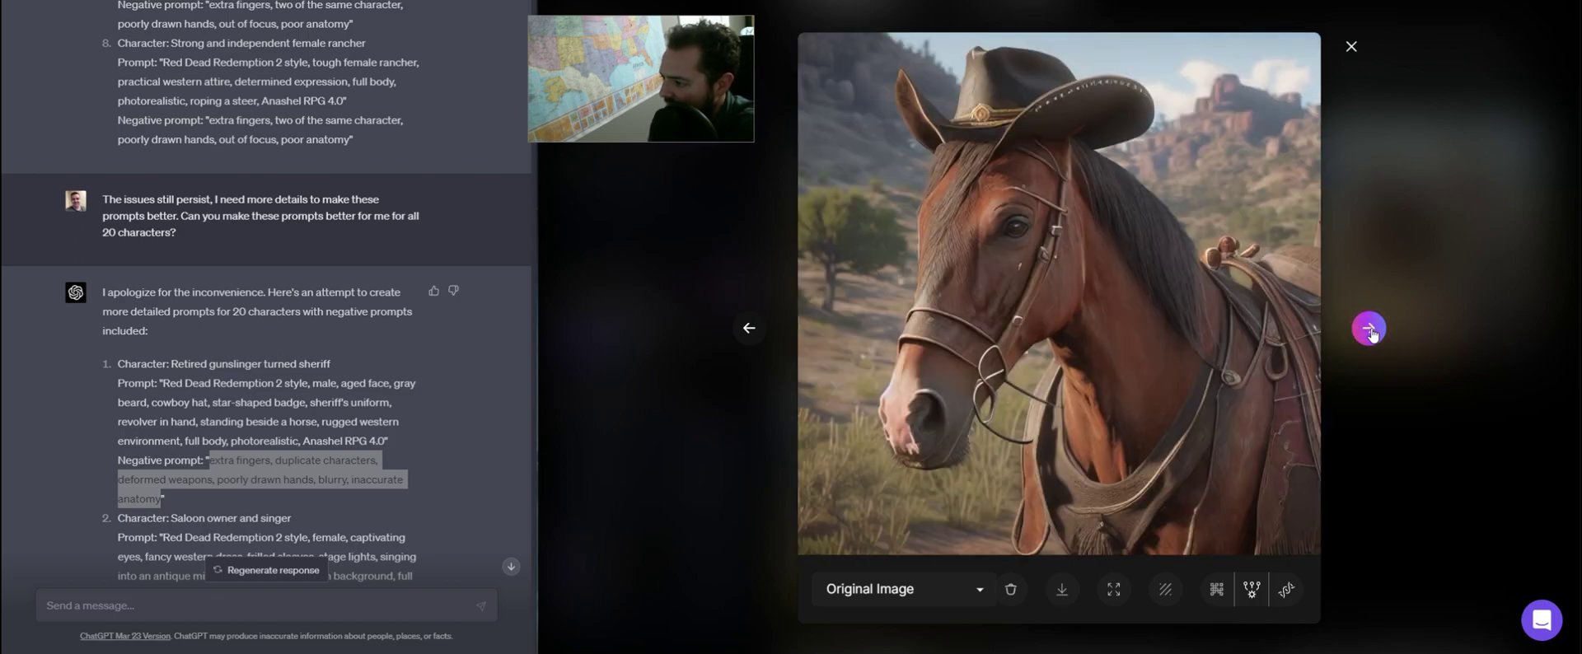
{"action": "left_click", "coordinate": [1369, 330]}
{"action": "left_click", "coordinate": [1352, 47]}
{"action": "scroll", "coordinate": [1372, 526], "scroll_direction": "up", "scroll_amount": 5}
{"action": "scroll", "coordinate": [264, 478], "scroll_direction": "down", "scroll_amount": 2}
{"action": "scroll", "coordinate": [265, 478], "scroll_direction": "down", "scroll_amount": 3}
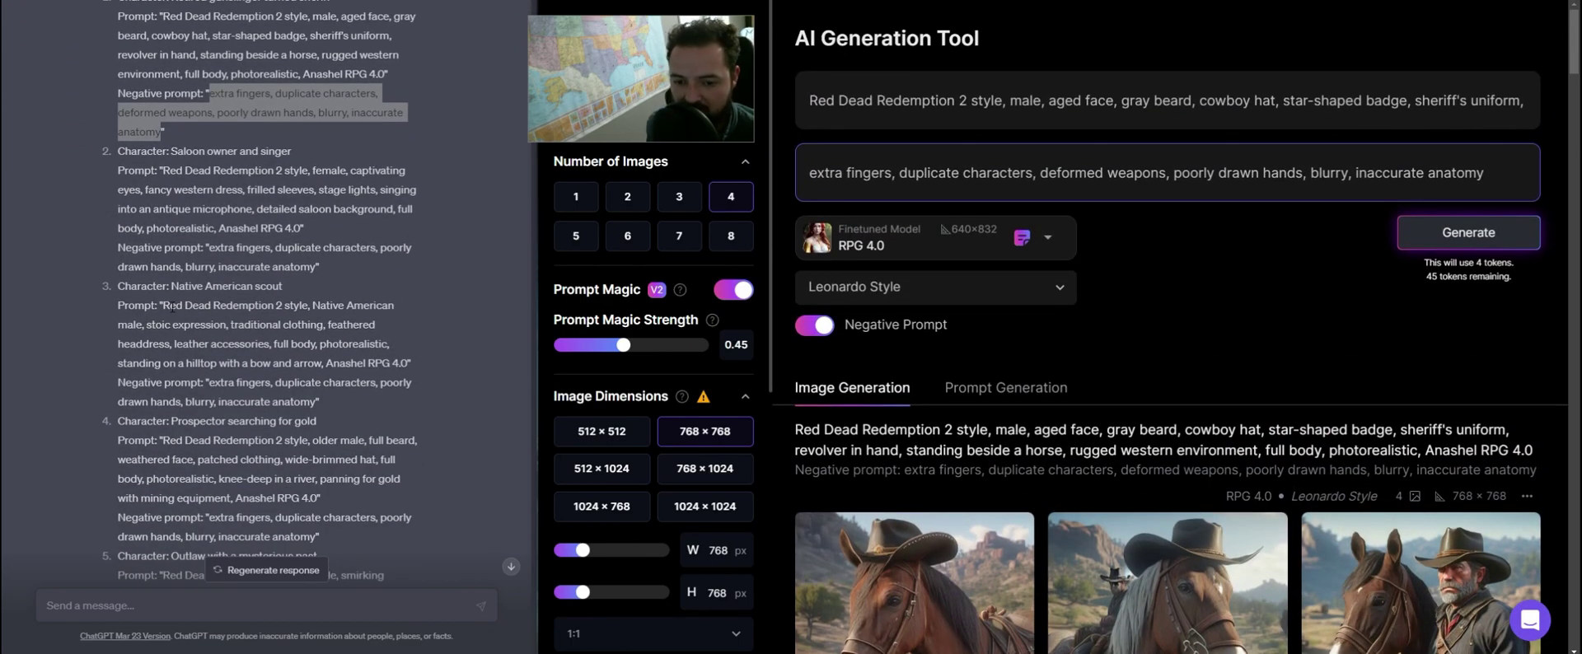
Replace the Leonardo prompt with the Native American scout prompt and generate images
{"action": "left_click_drag", "start_coordinate": [163, 306], "coordinate": [408, 363]}
{"action": "key", "text": "ctrl+c"}
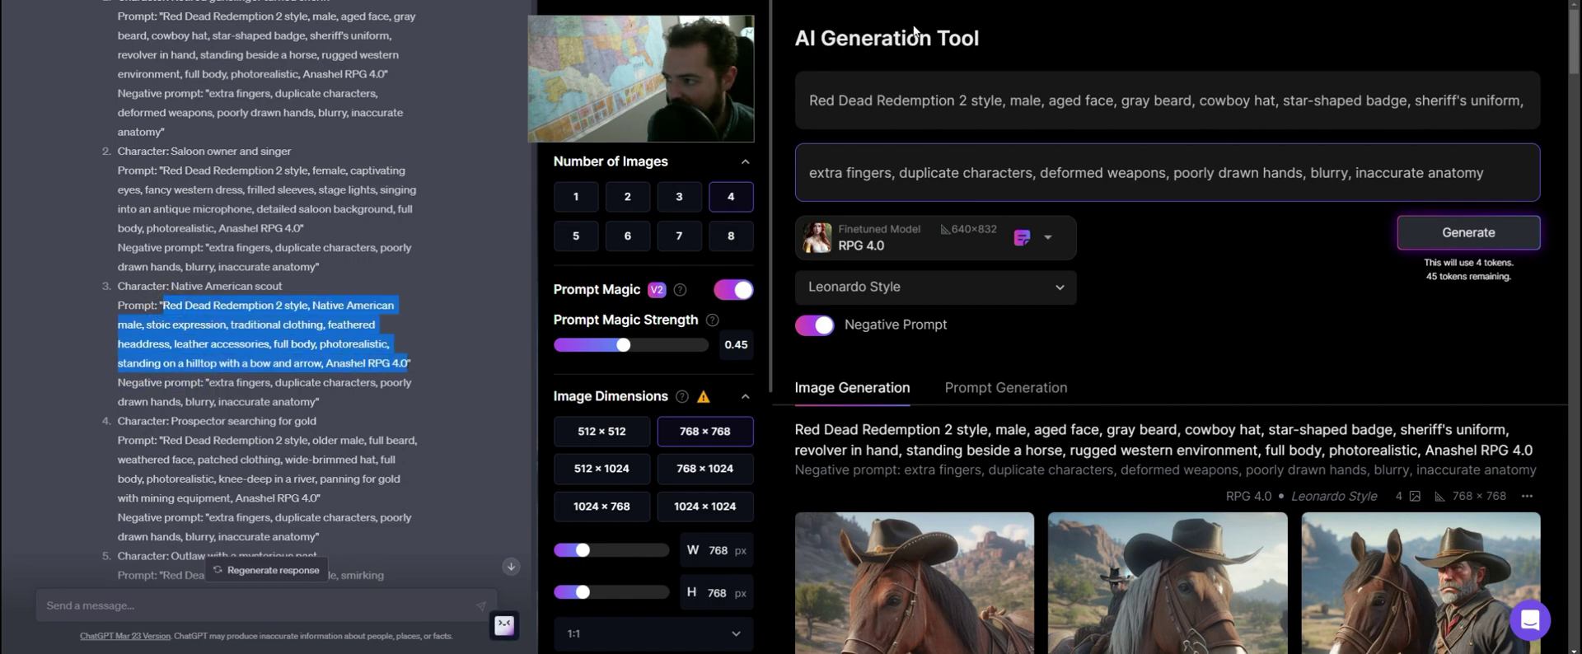
{"action": "double_click", "coordinate": [915, 100]}
{"action": "key", "text": "ctrl+a"}
{"action": "key", "text": "ctrl+v"}
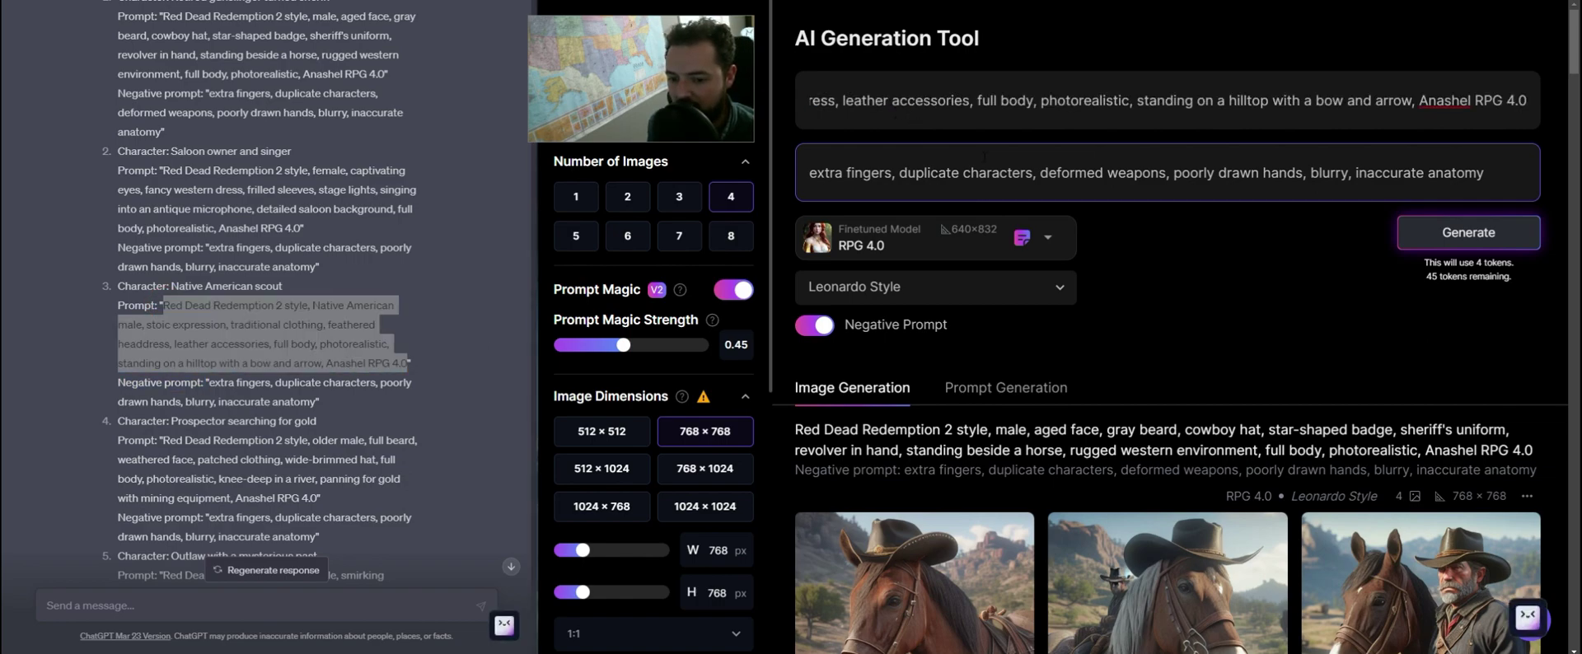
{"action": "left_click", "coordinate": [1467, 233]}
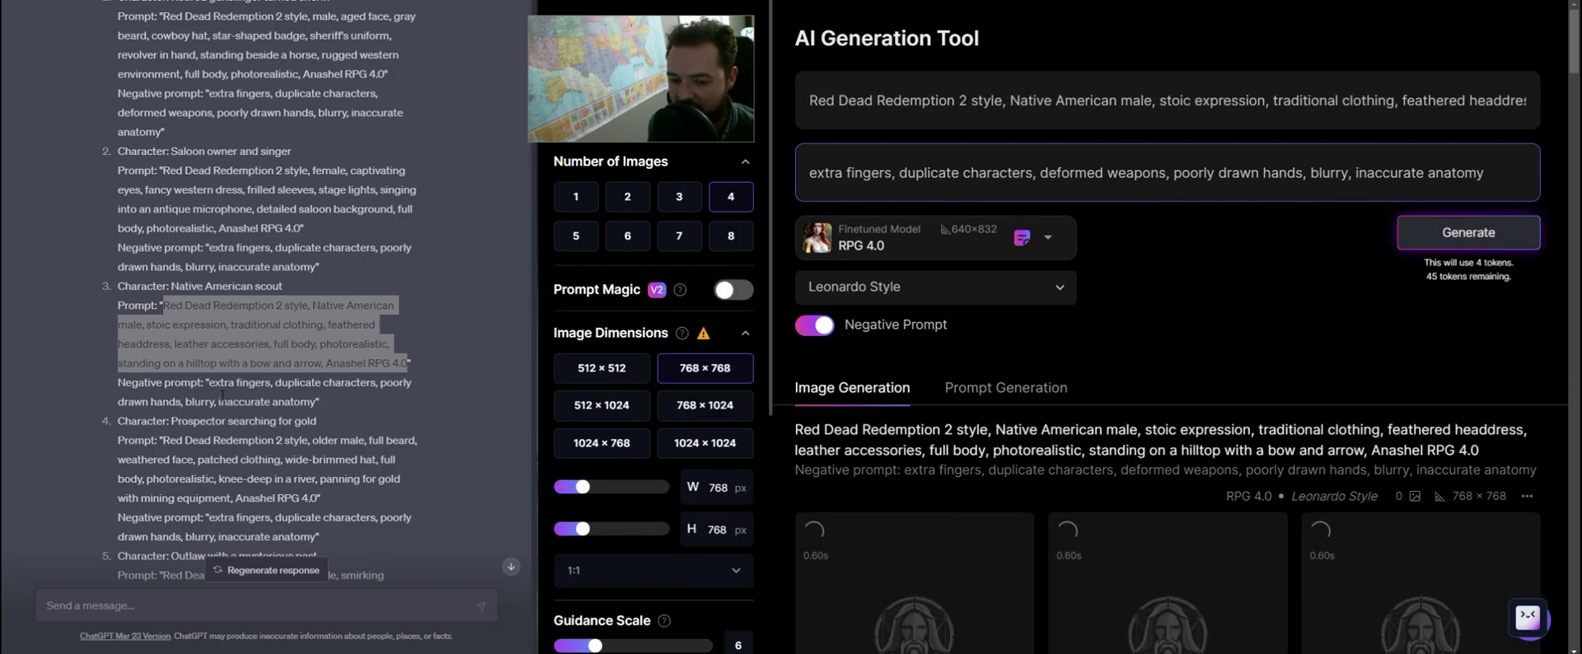
{"action": "scroll", "coordinate": [220, 396], "scroll_direction": "down", "scroll_amount": 1}
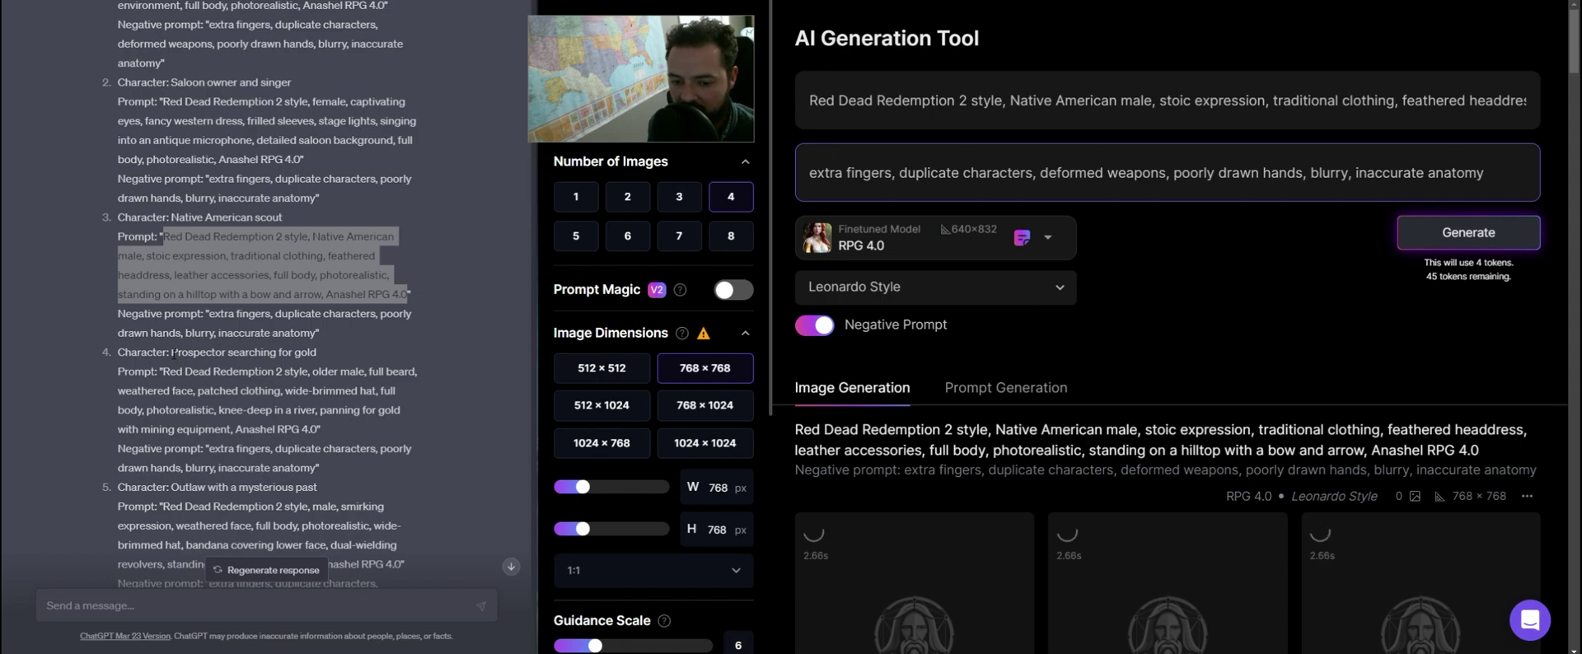
Copy the gold prospector prompt from ChatGPT into Leonardo and generate images
{"action": "left_click_drag", "start_coordinate": [165, 368], "coordinate": [313, 430]}
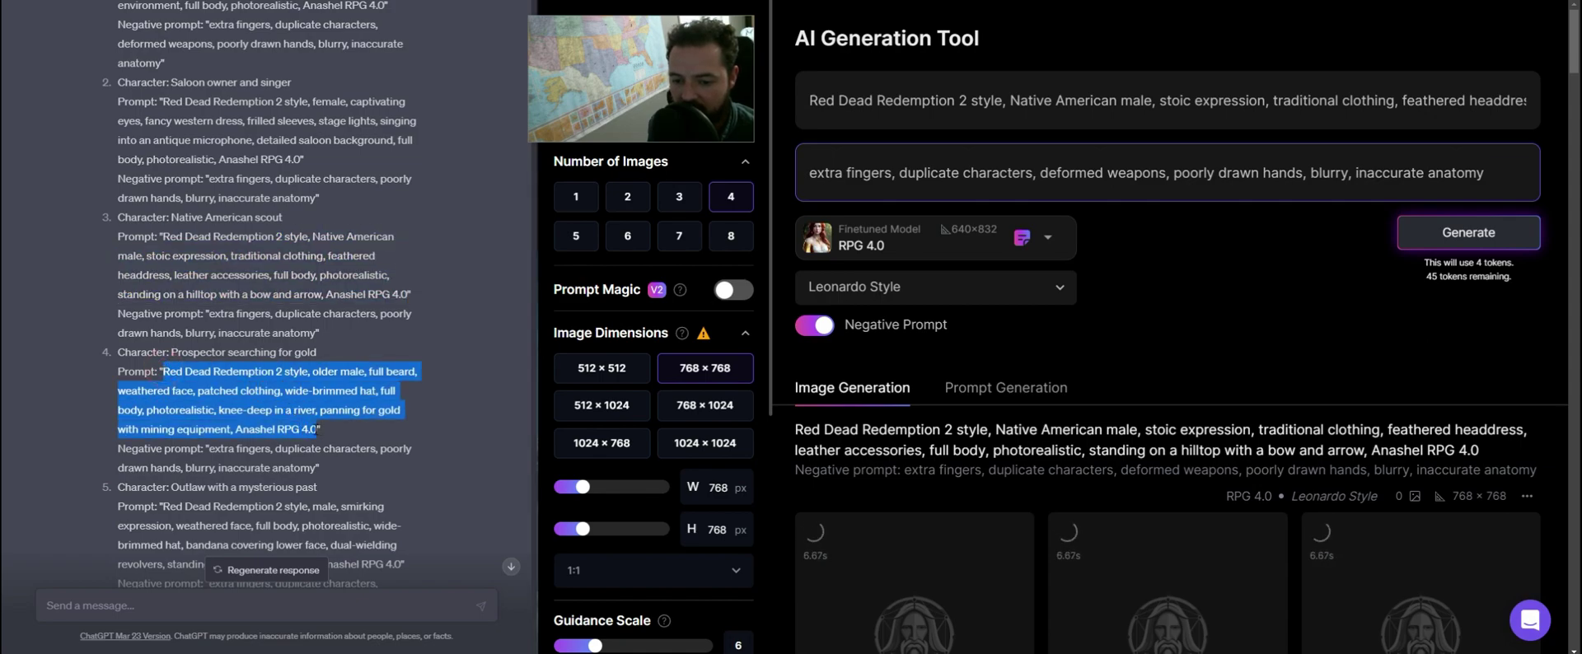
{"action": "key", "text": "ctrl+c"}
{"action": "left_click", "coordinate": [1237, 99]}
{"action": "key", "text": "ctrl+a"}
{"action": "key", "text": "ctrl+v"}
{"action": "left_click", "coordinate": [1468, 245]}
{"action": "scroll", "coordinate": [290, 445], "scroll_direction": "down", "scroll_amount": 2}
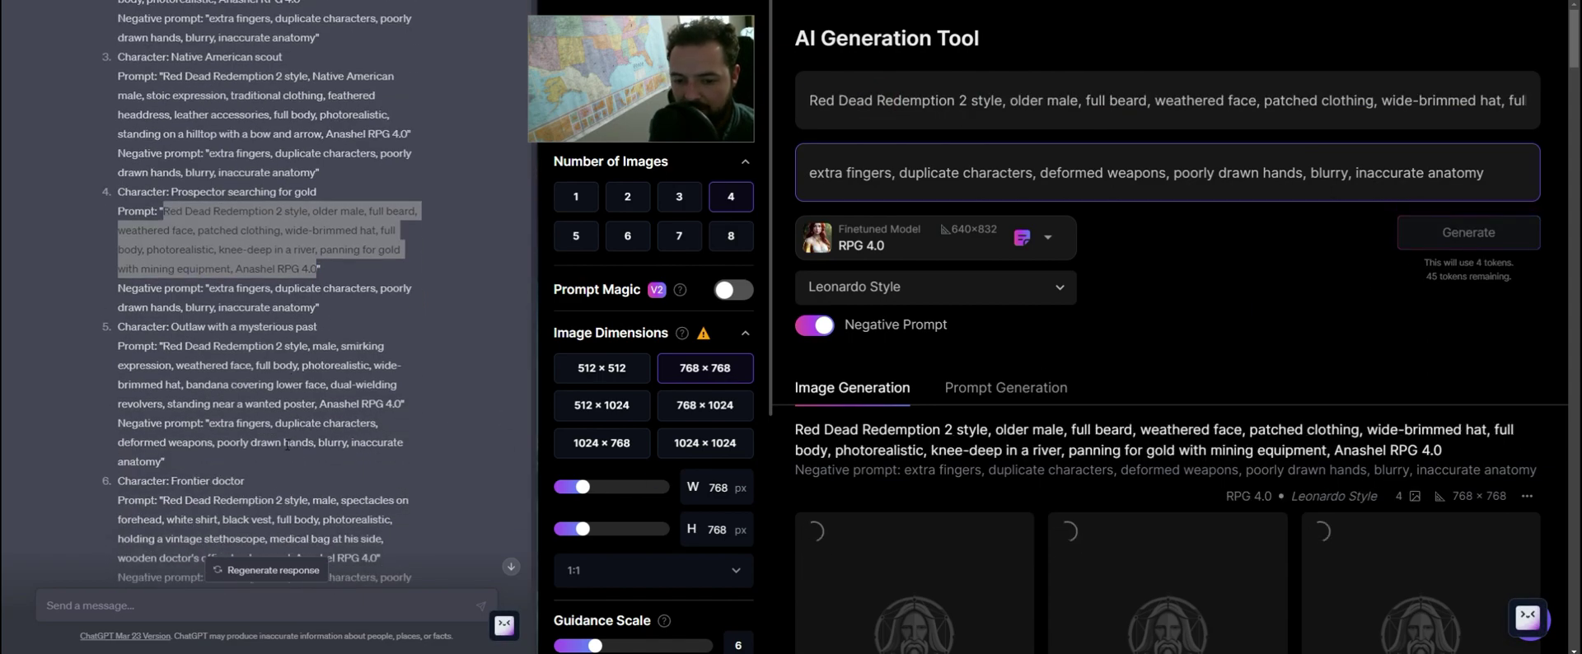
{"action": "scroll", "coordinate": [287, 445], "scroll_direction": "down", "scroll_amount": 2}
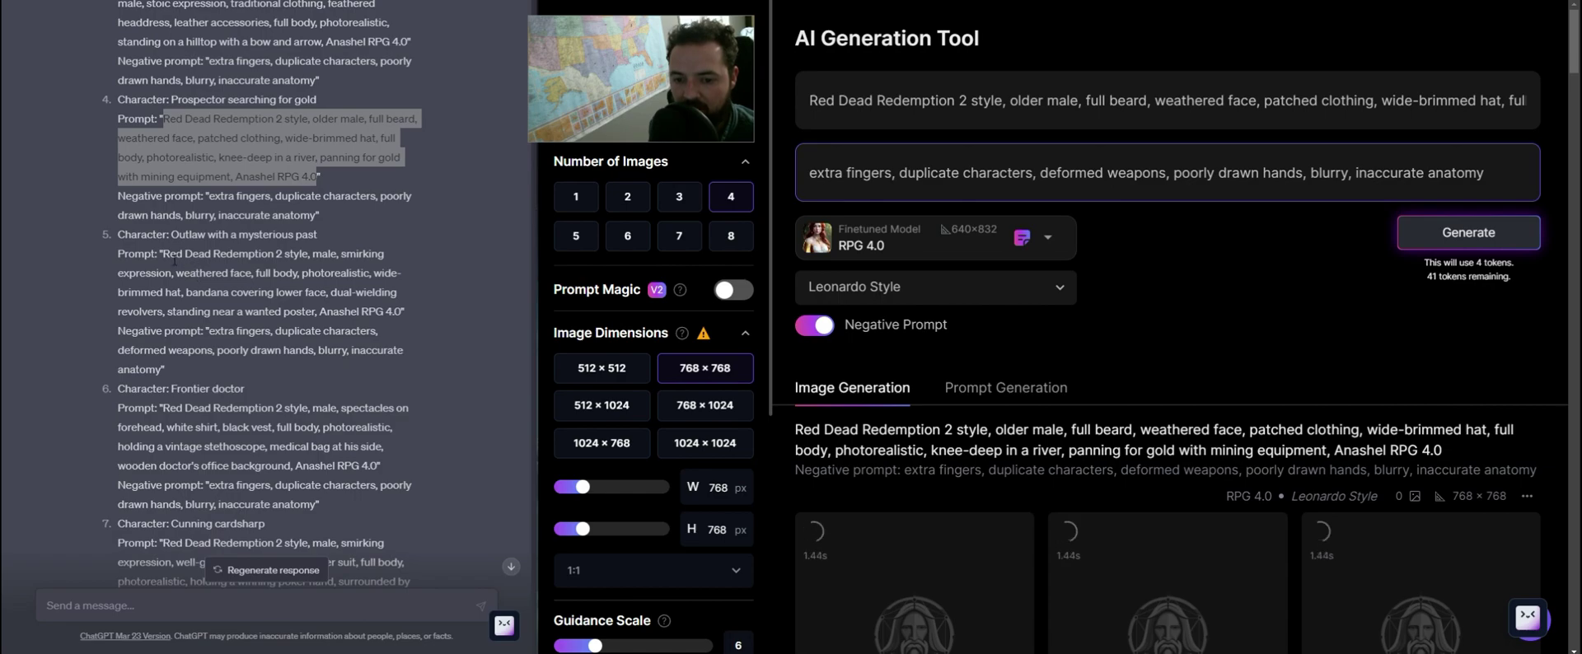
Swap in the mysterious outlaw prompt and generate its four images
{"action": "left_click", "coordinate": [164, 253]}
{"action": "left_click_drag", "start_coordinate": [164, 253], "coordinate": [396, 311]}
{"action": "triple_click", "coordinate": [879, 91]}
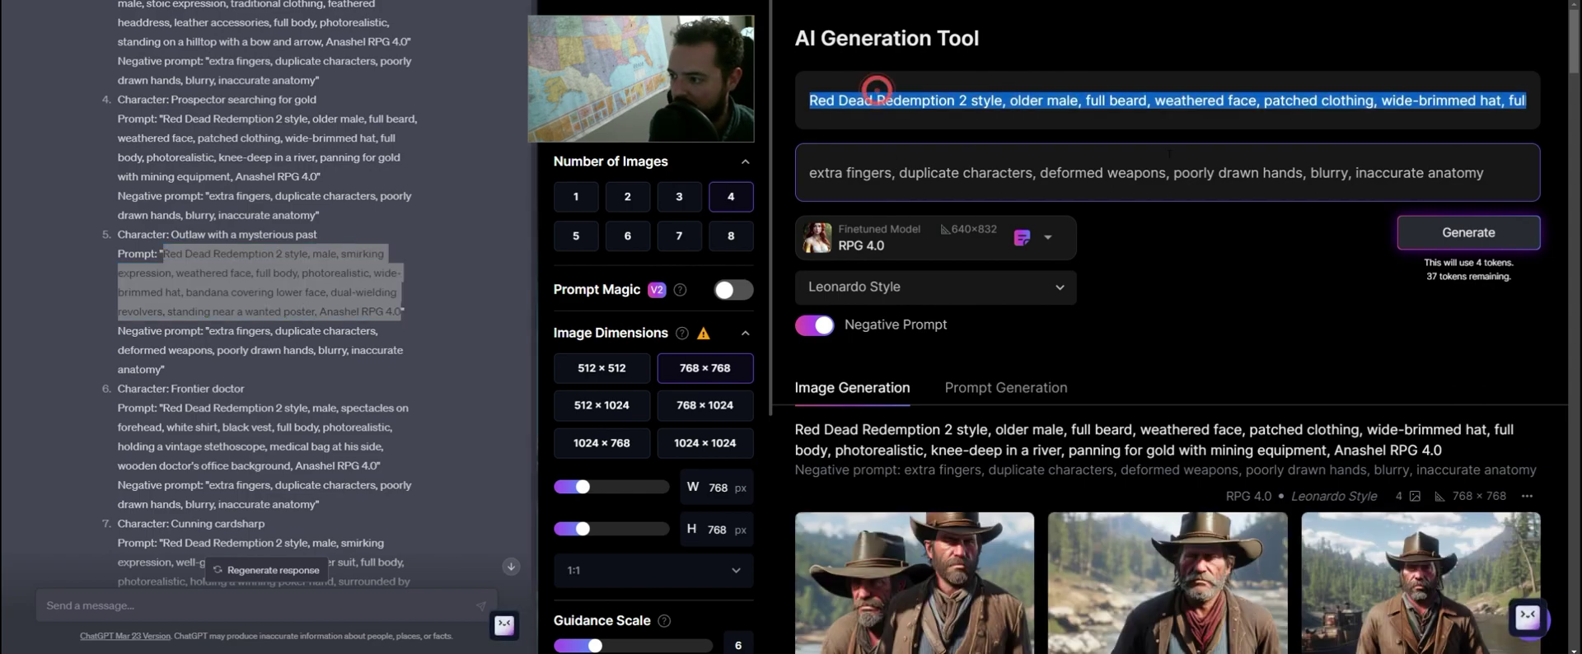
{"action": "key", "text": "ctrl+v"}
{"action": "left_click", "coordinate": [1469, 233]}
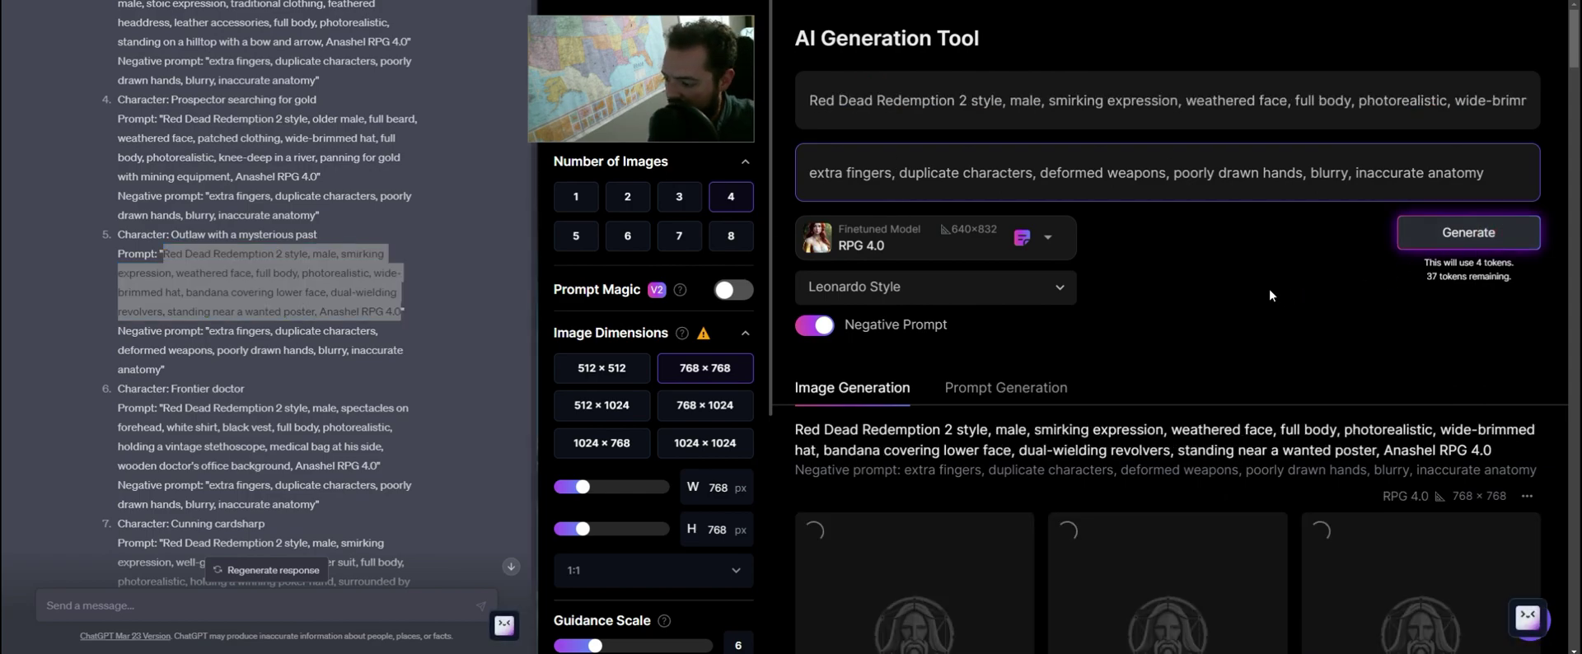
{"action": "scroll", "coordinate": [1268, 293], "scroll_direction": "down", "scroll_amount": 8}
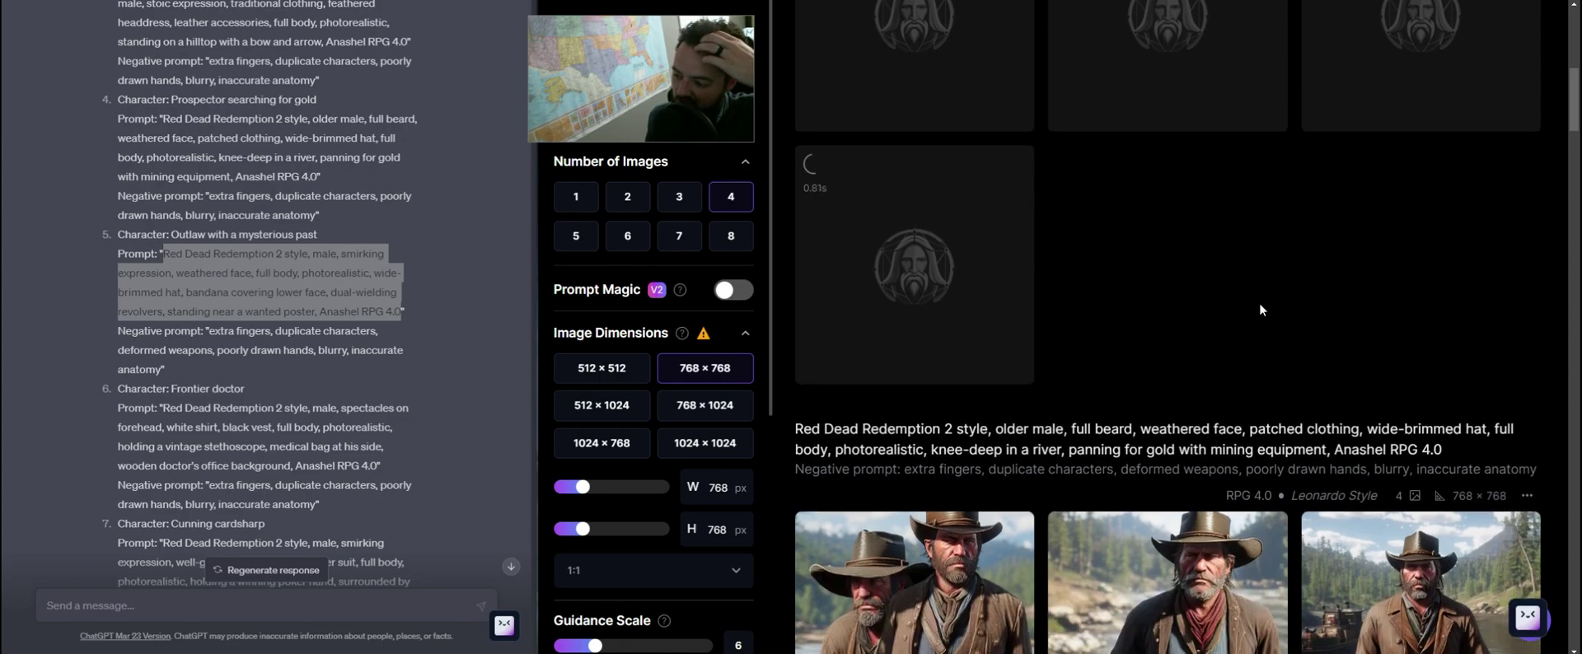
{"action": "scroll", "coordinate": [1260, 303], "scroll_direction": "down", "scroll_amount": 8}
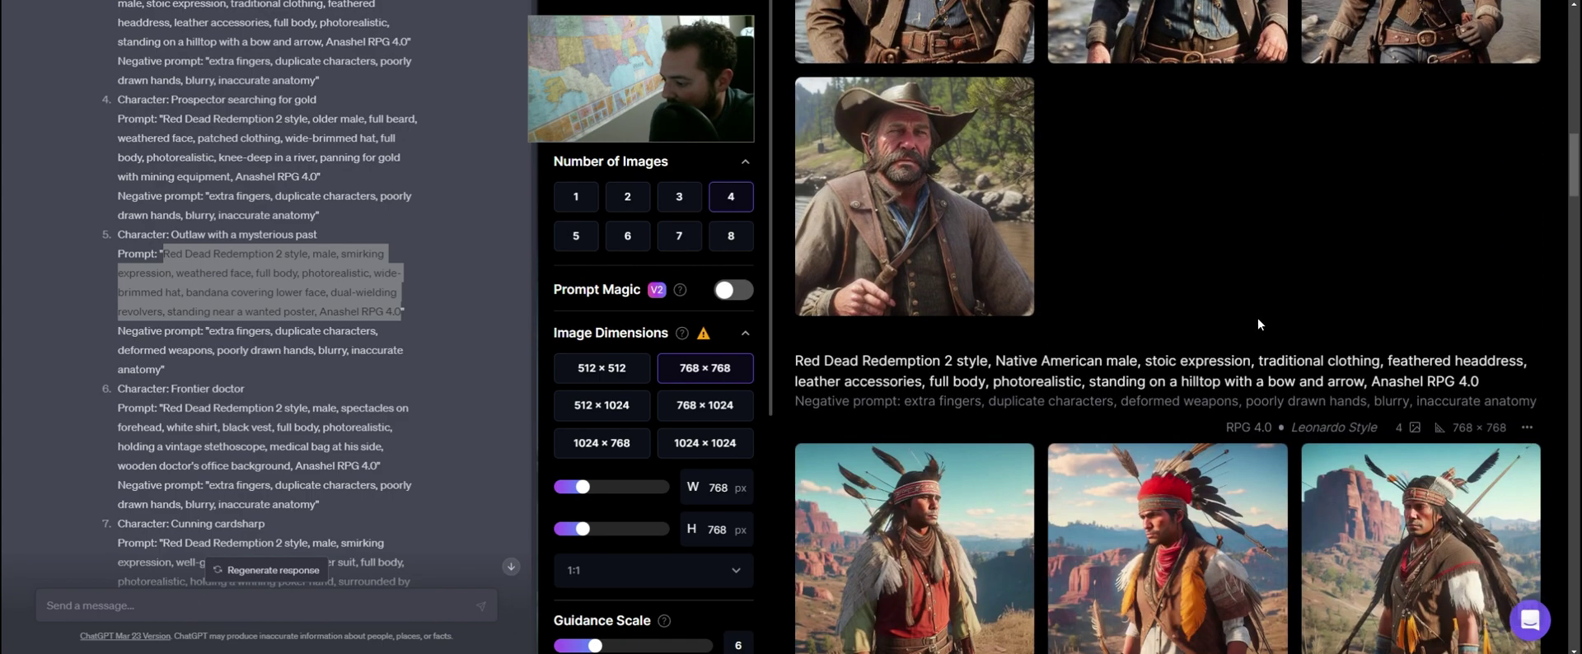
{"action": "scroll", "coordinate": [1258, 324], "scroll_direction": "down", "scroll_amount": 3}
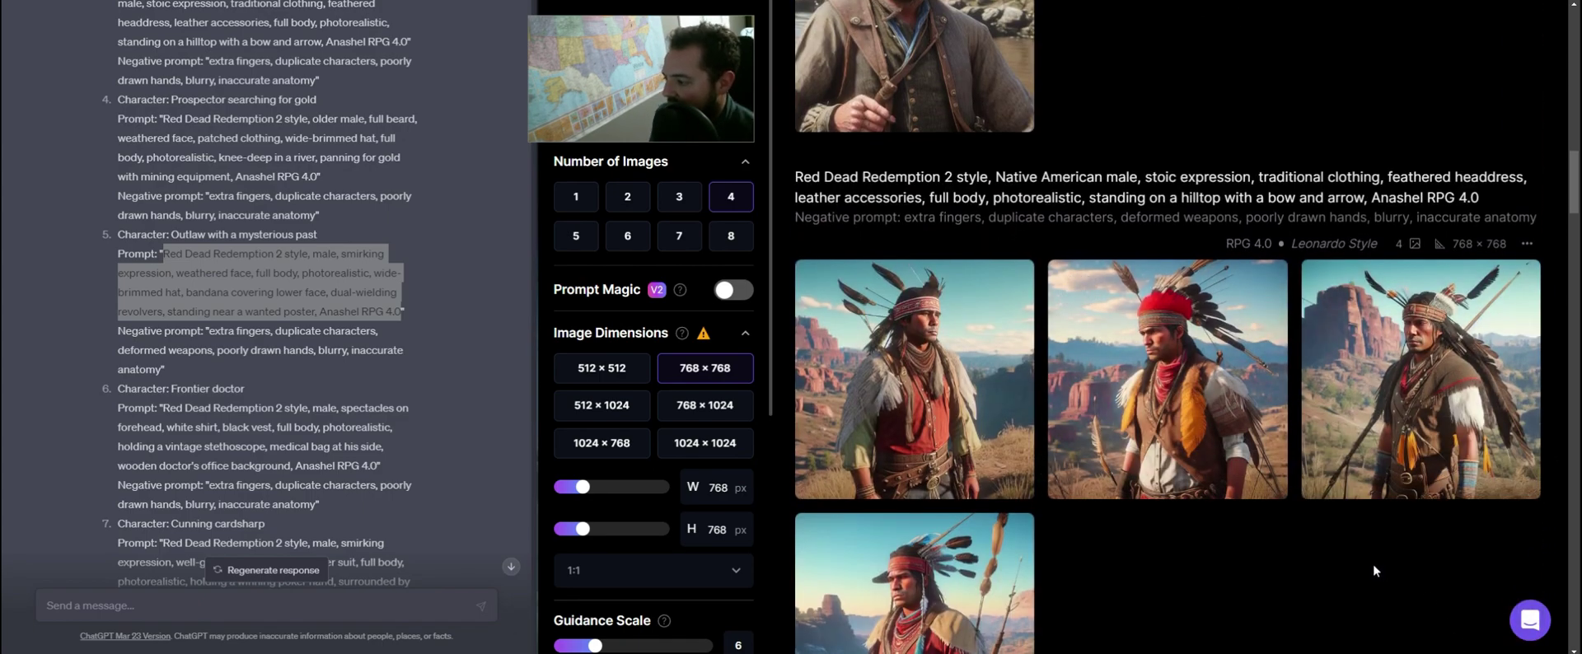
{"action": "left_click", "coordinate": [1218, 363]}
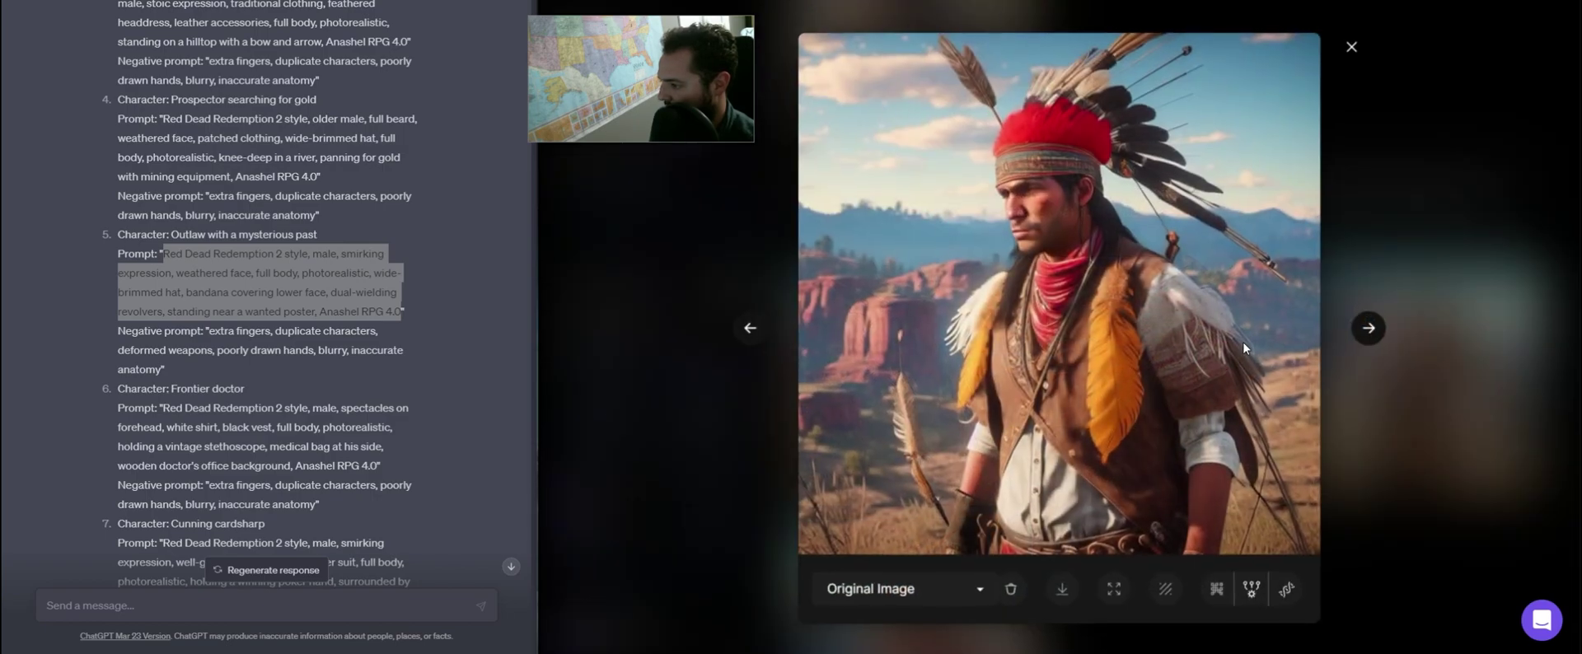
{"action": "left_click", "coordinate": [1370, 326]}
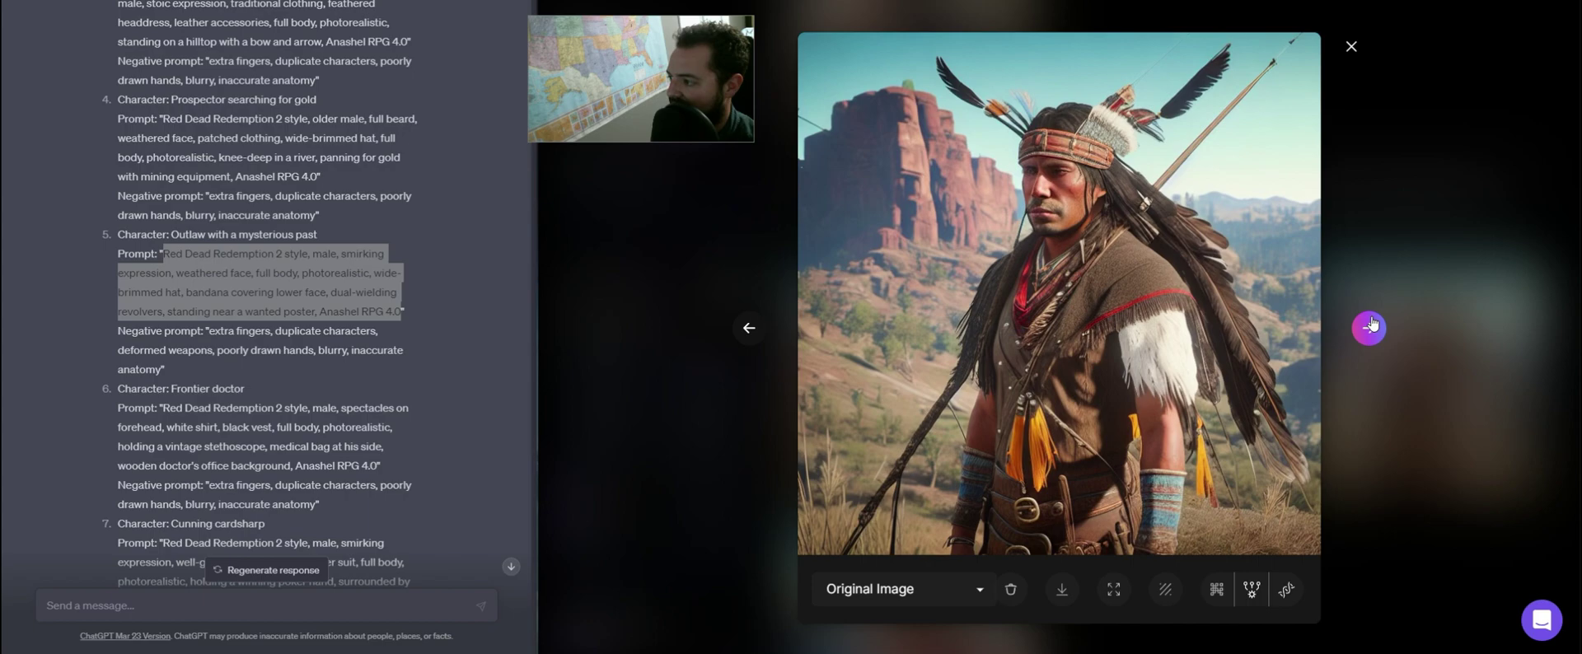
{"action": "left_click", "coordinate": [1370, 326]}
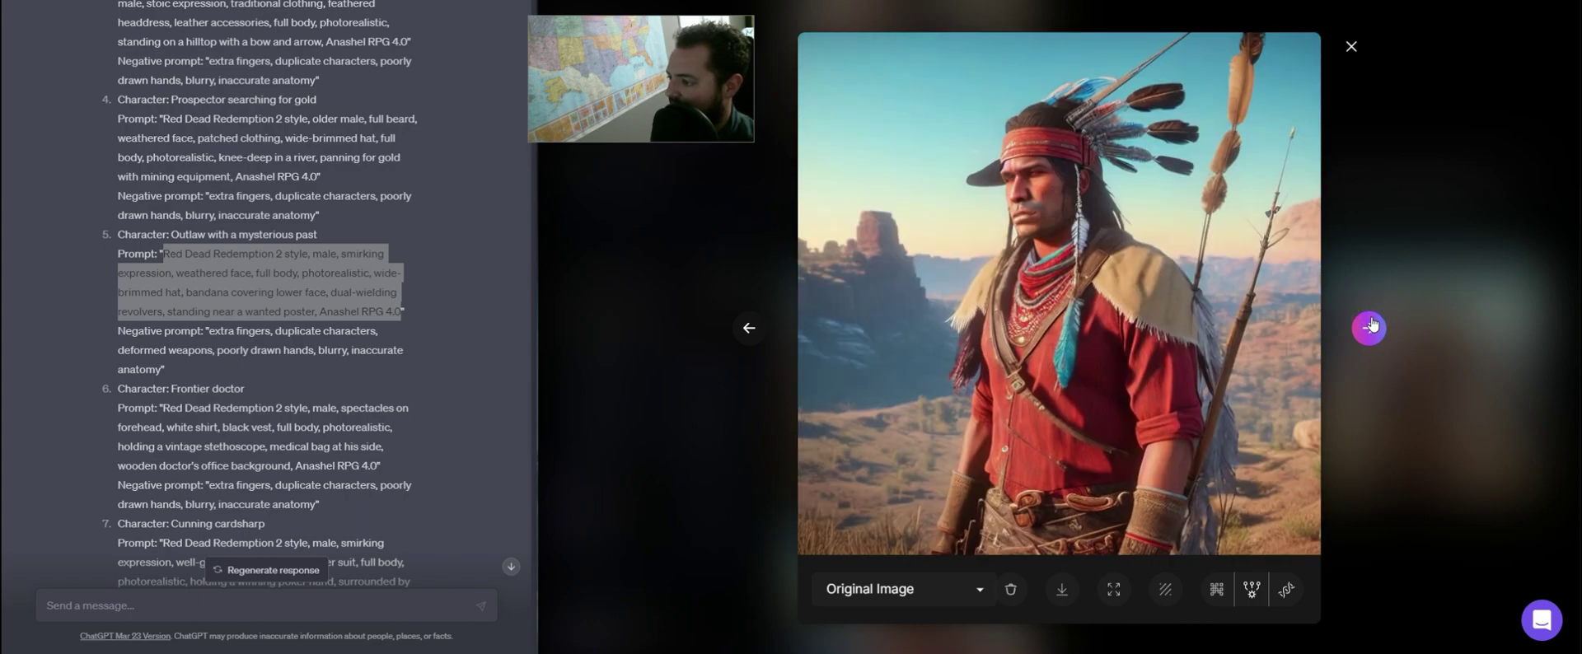
{"action": "left_click", "coordinate": [1370, 327]}
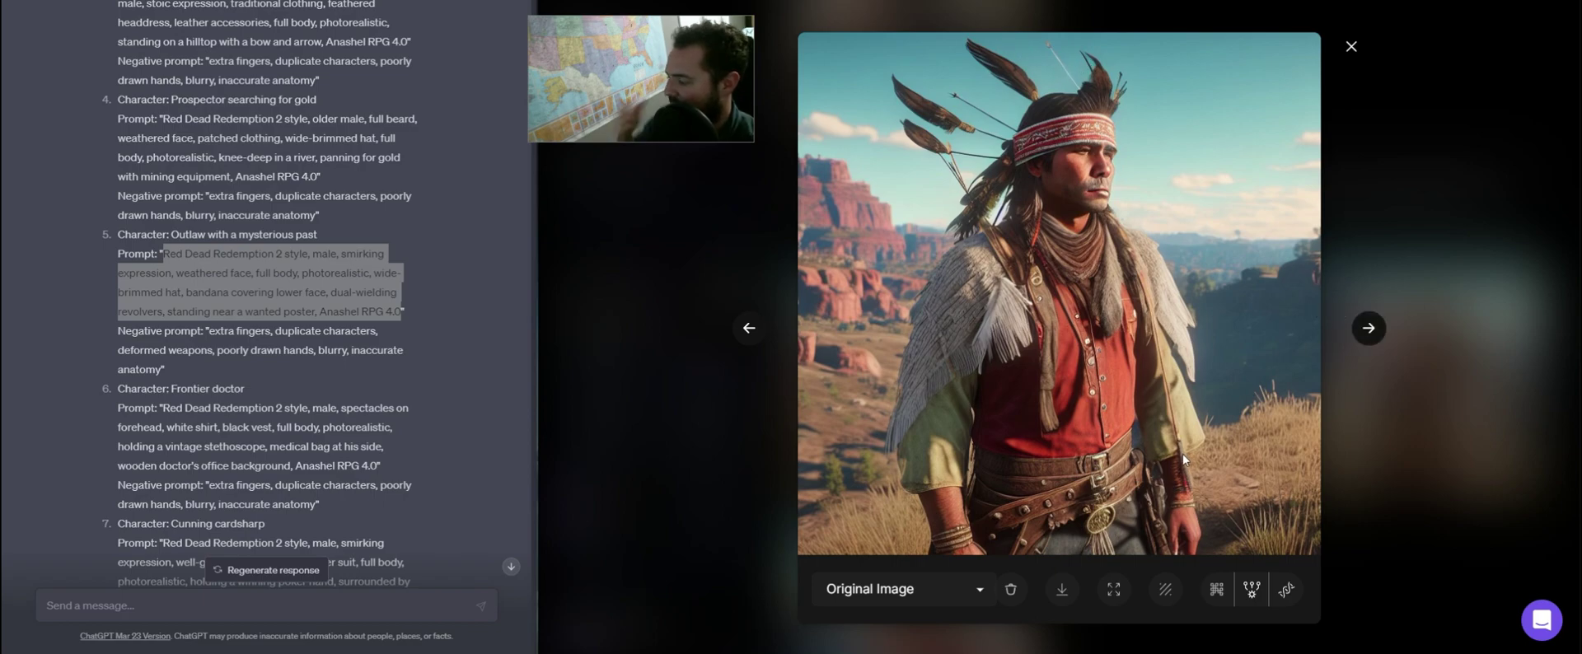
{"action": "left_click", "coordinate": [1370, 328]}
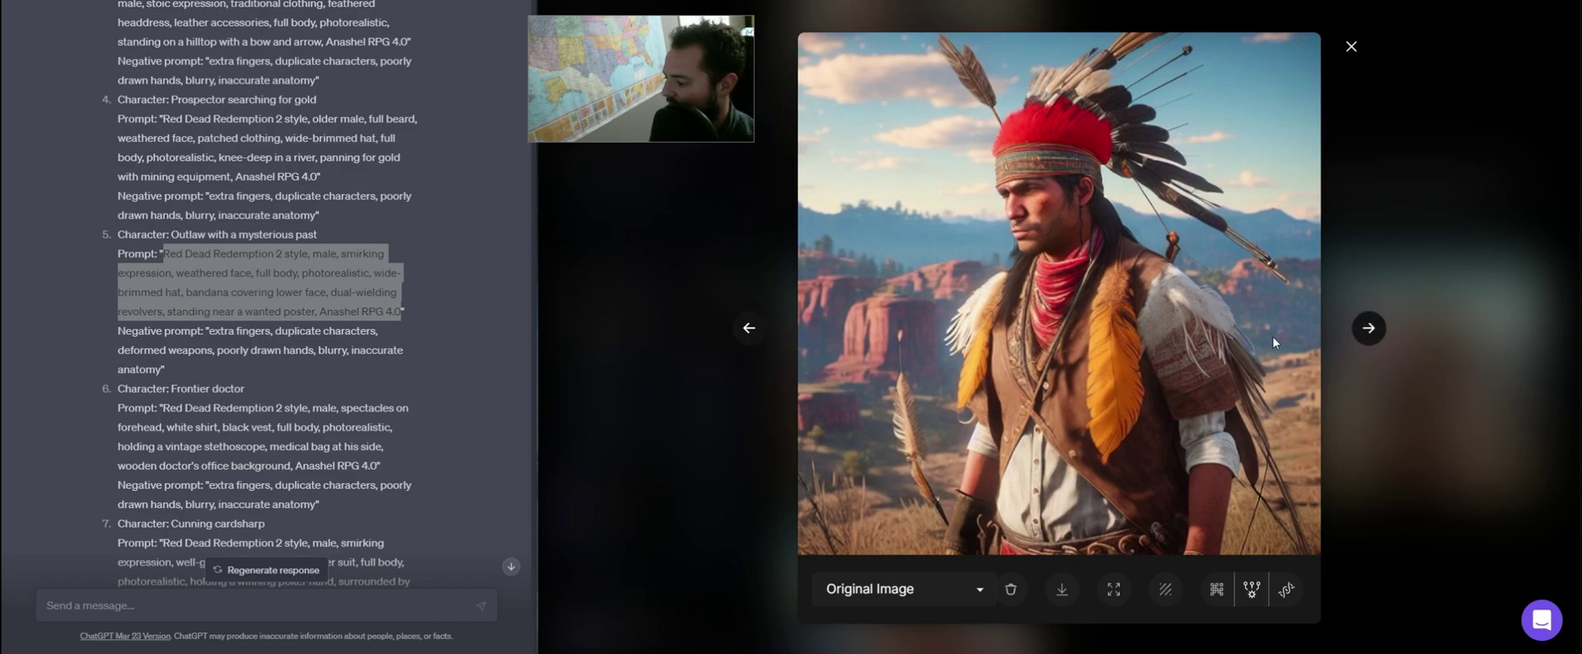
{"action": "left_click", "coordinate": [1352, 47]}
Run a creative upscale on the second prospector image and the prospector-by-the-boat image
{"action": "scroll", "coordinate": [1363, 492], "scroll_direction": "up", "scroll_amount": 4}
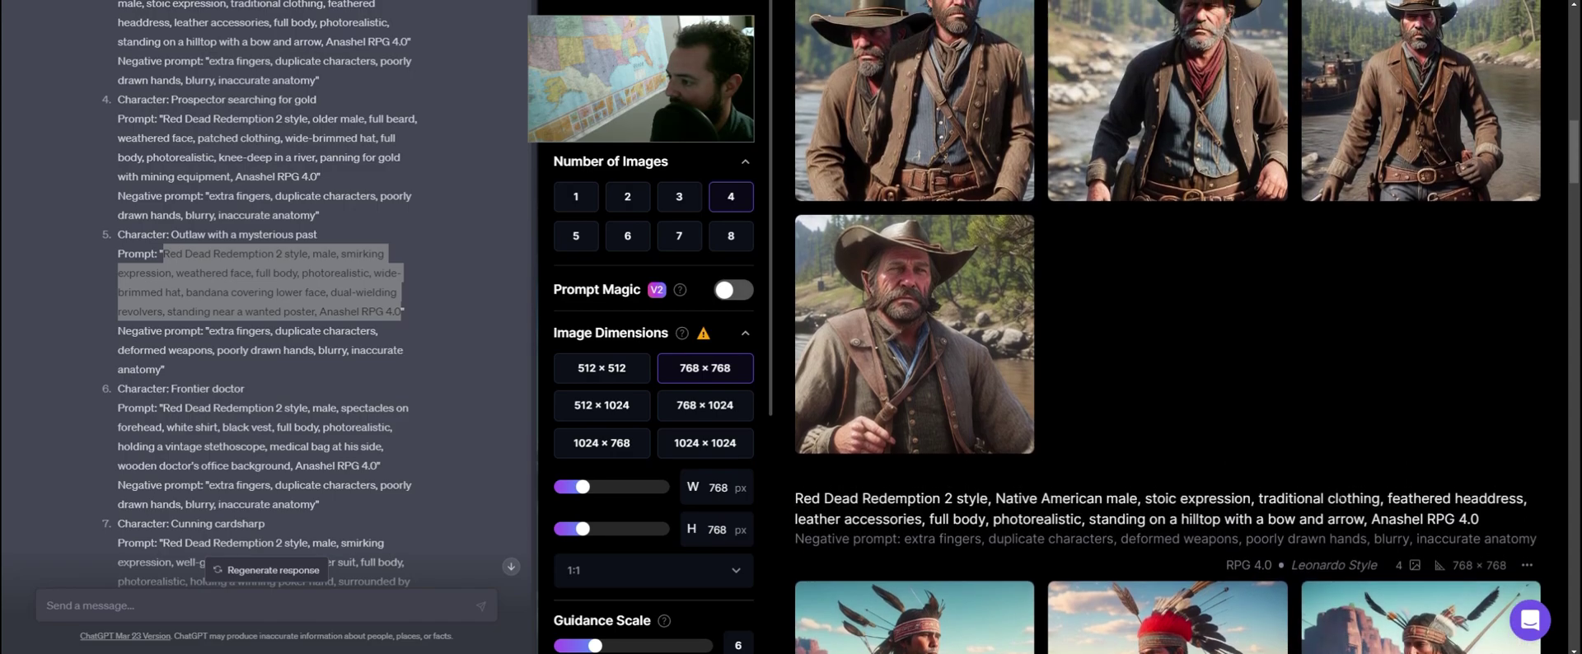
{"action": "scroll", "coordinate": [1306, 453], "scroll_direction": "up", "scroll_amount": 2}
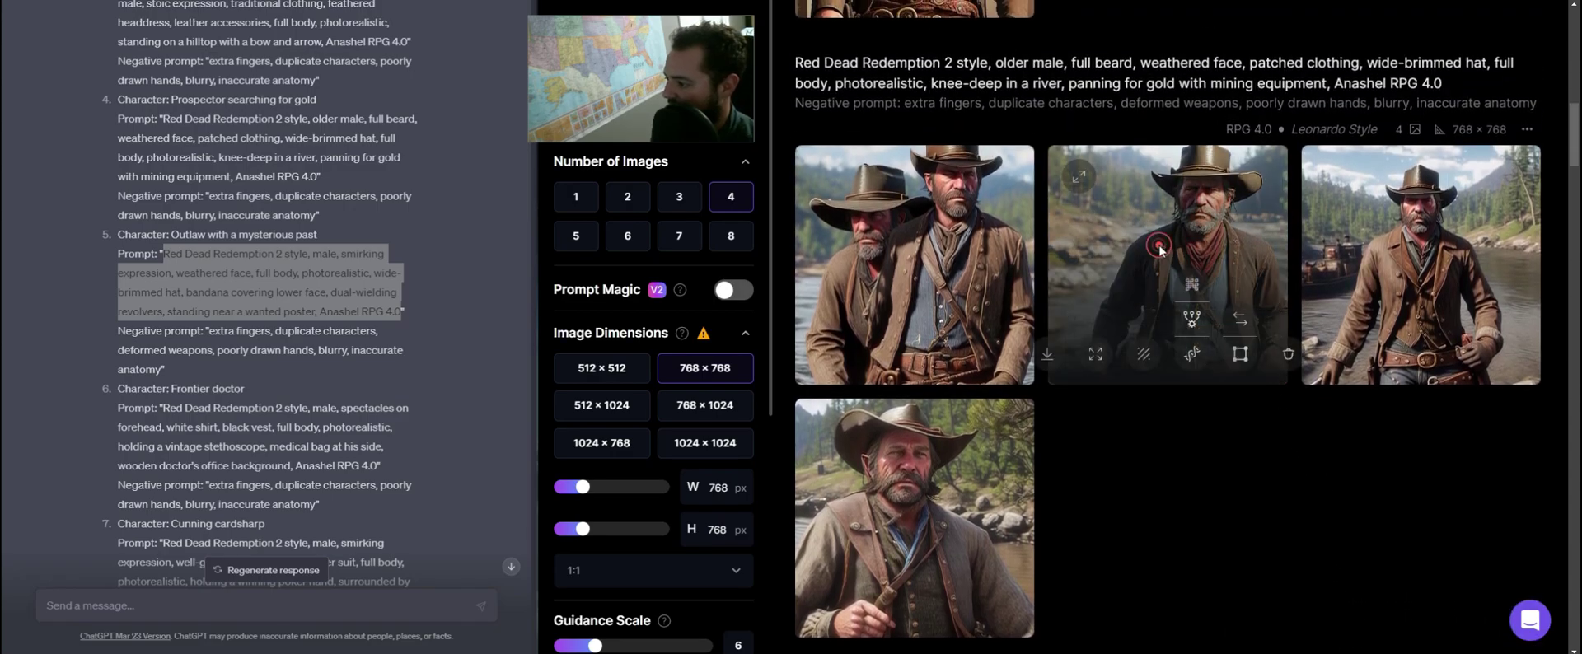
{"action": "left_click", "coordinate": [1162, 242]}
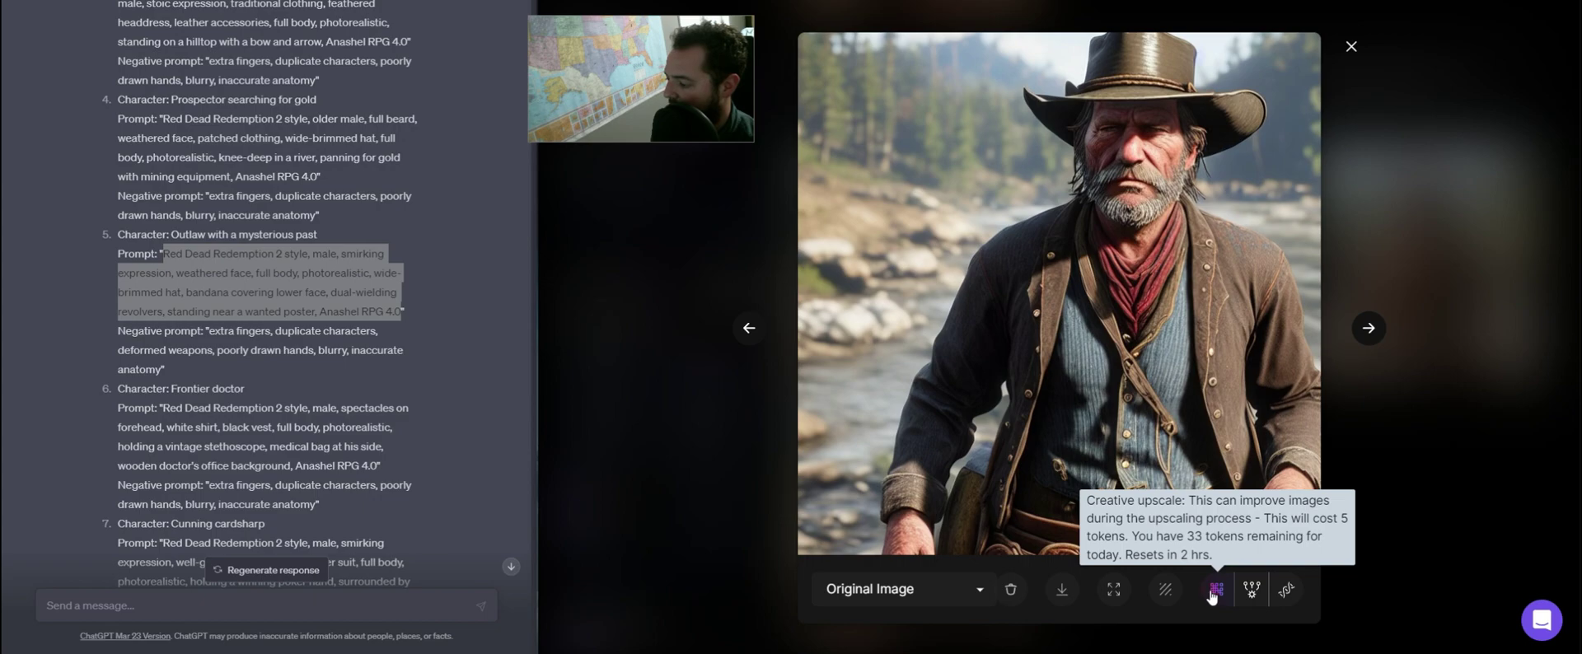
{"action": "left_click", "coordinate": [1214, 592]}
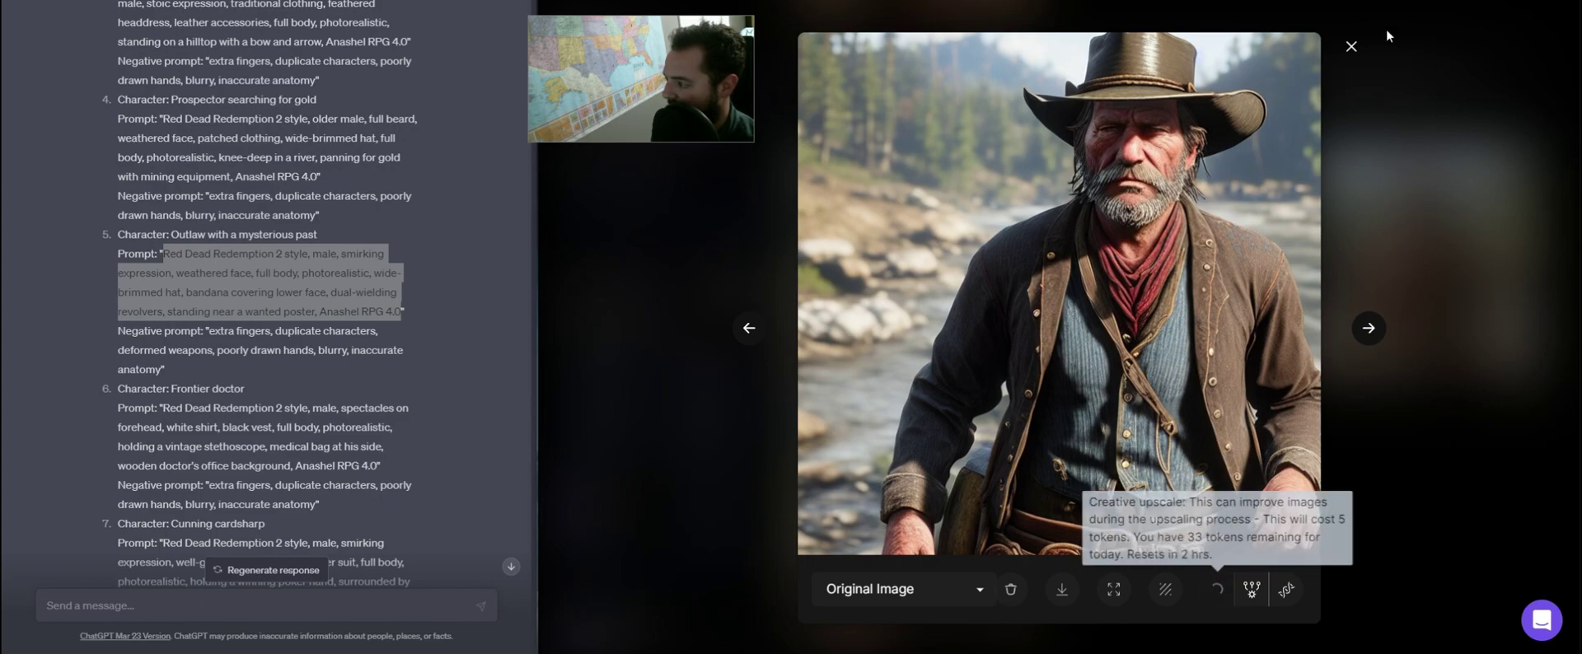
{"action": "left_click", "coordinate": [1352, 46]}
{"action": "left_click", "coordinate": [1464, 245]}
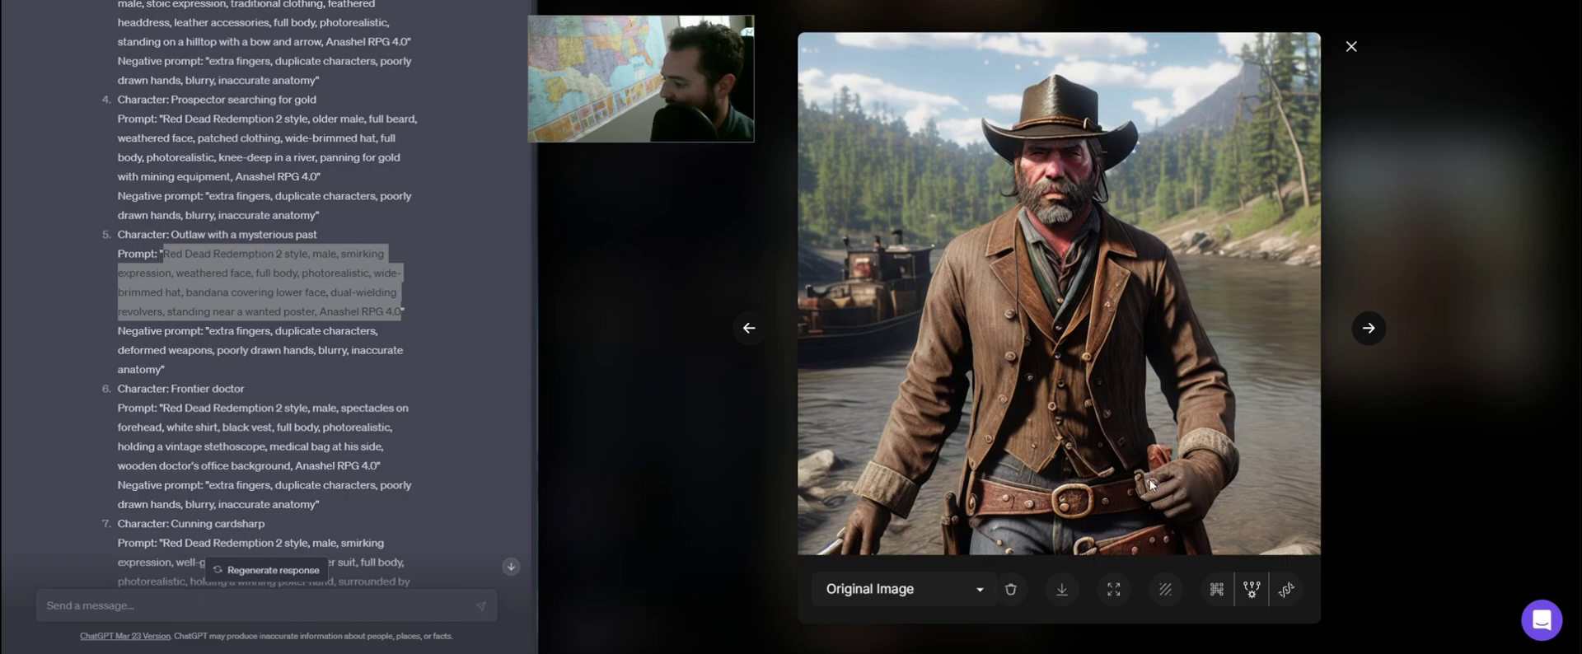
{"action": "left_click", "coordinate": [1222, 592]}
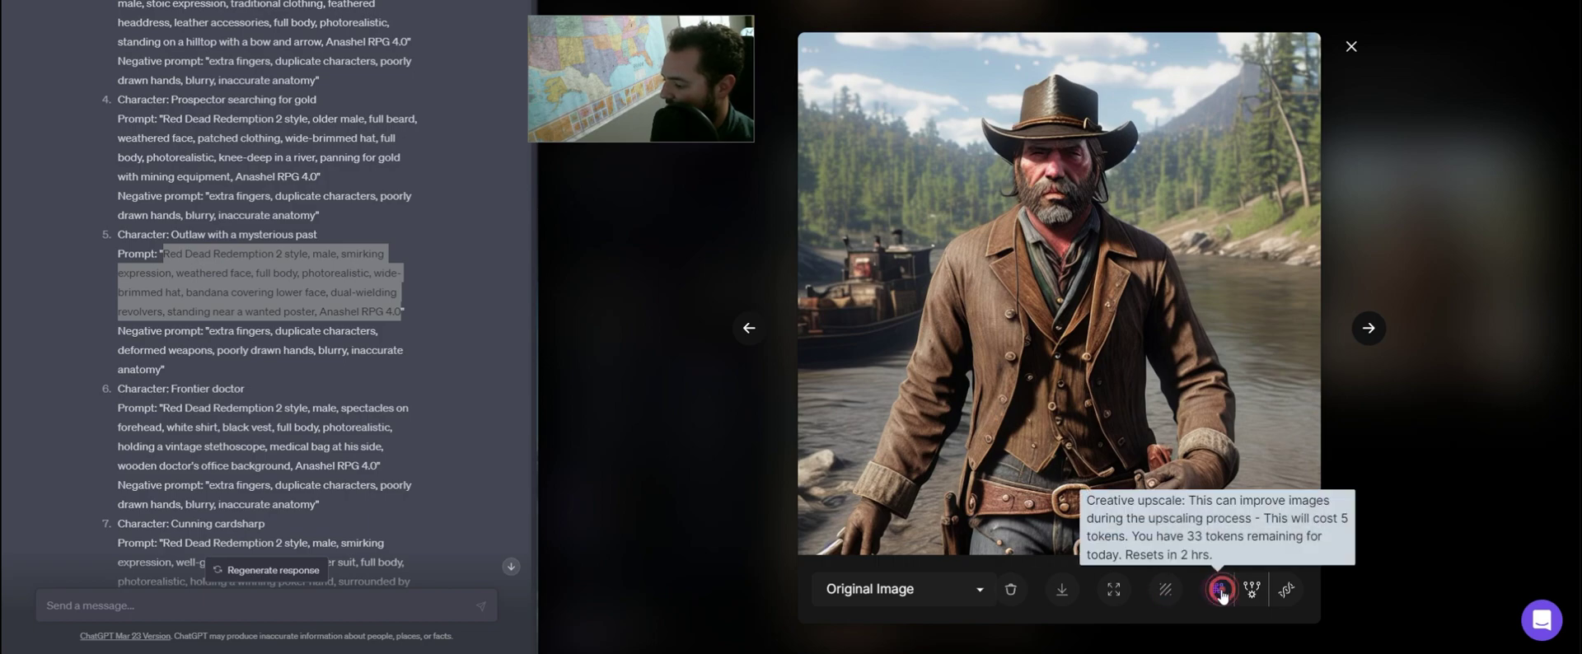
{"action": "left_click", "coordinate": [1352, 46]}
View the third mysterious outlaw image at full size
{"action": "scroll", "coordinate": [1307, 248], "scroll_direction": "up", "scroll_amount": 6}
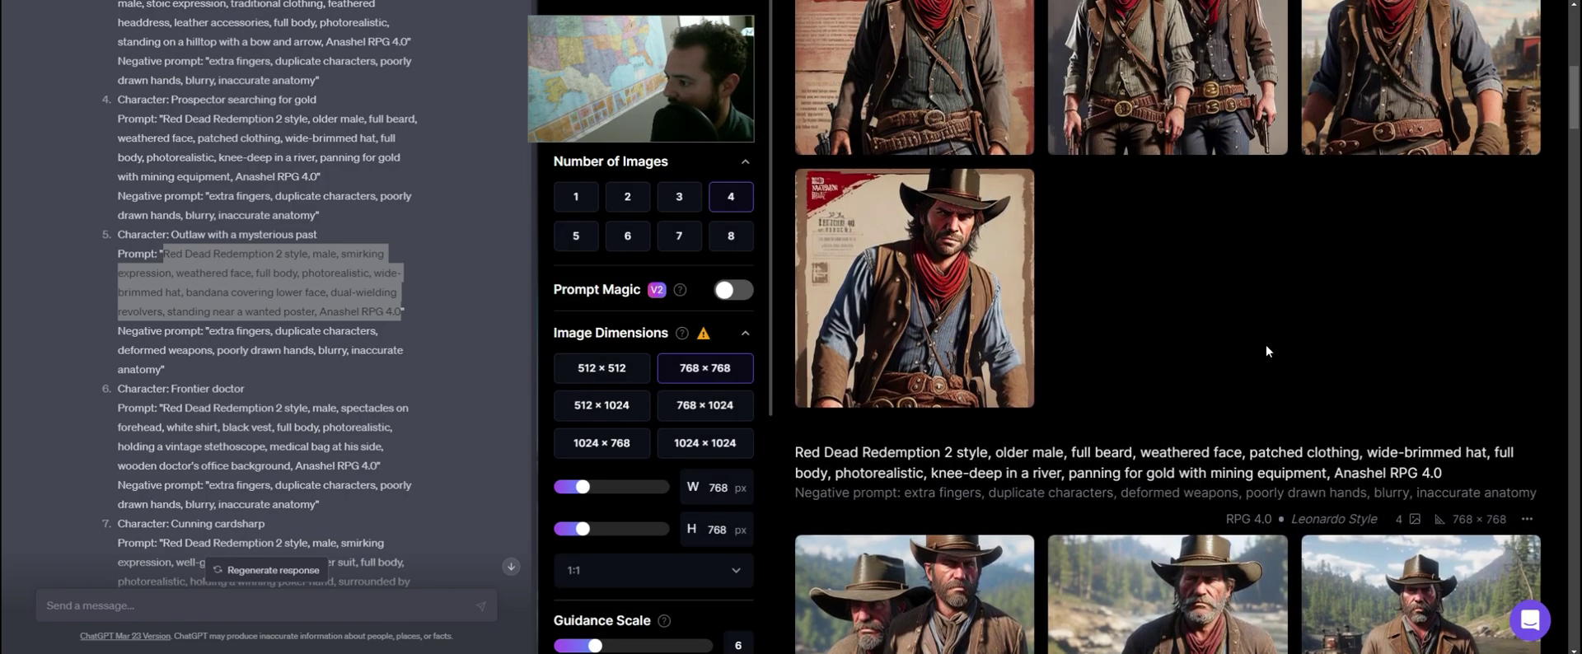
{"action": "scroll", "coordinate": [1271, 361], "scroll_direction": "up", "scroll_amount": 1}
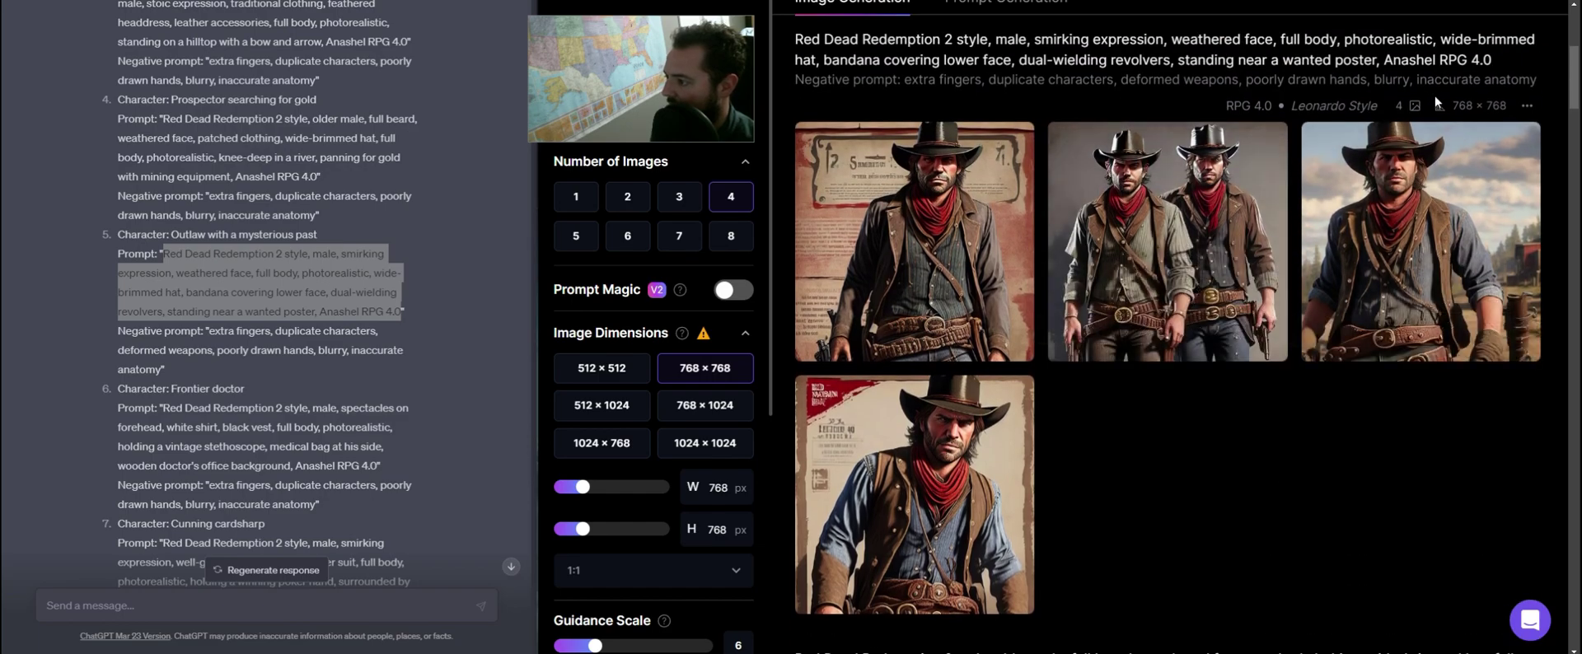
{"action": "left_click", "coordinate": [1479, 219]}
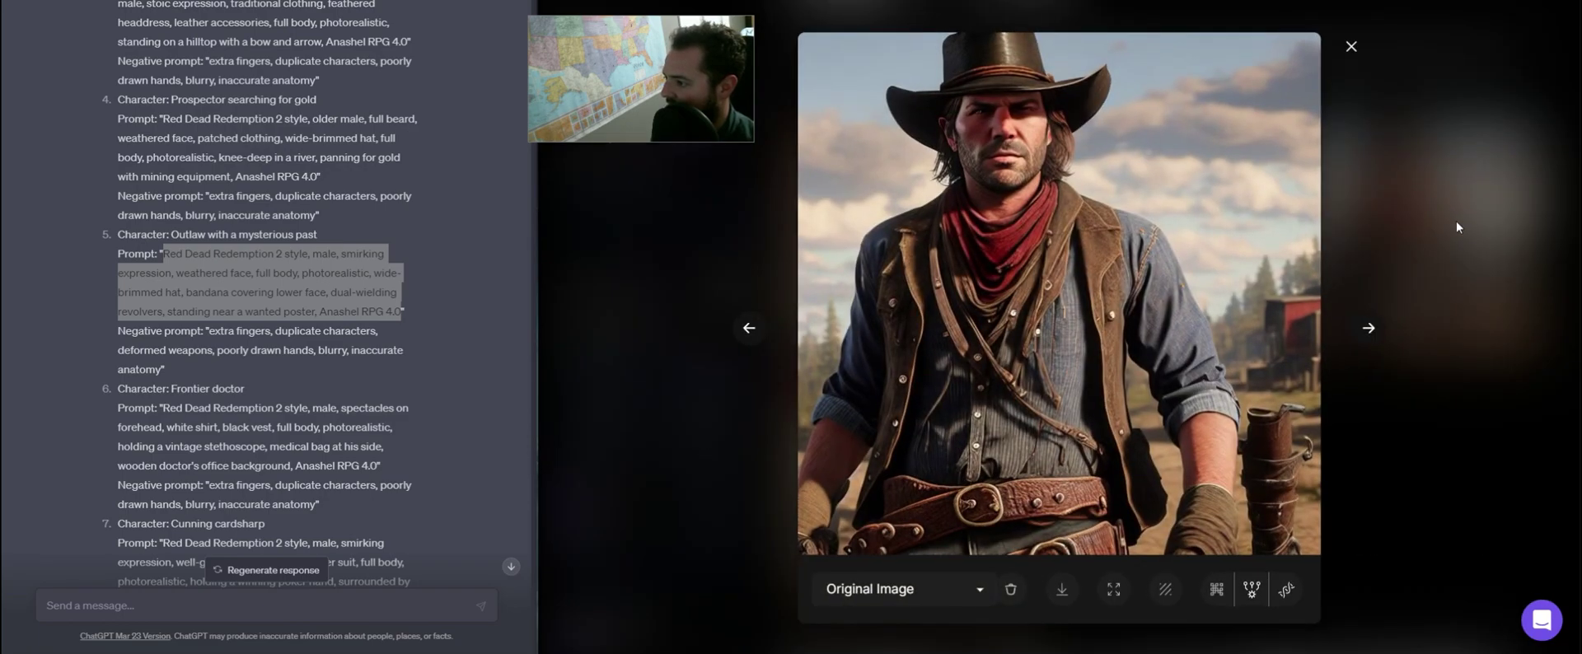
{"action": "left_click", "coordinate": [1351, 47]}
Paste the frontier doctor prompt (prompt 6) into Leonardo and generate images
{"action": "scroll", "coordinate": [239, 450], "scroll_direction": "down", "scroll_amount": 2}
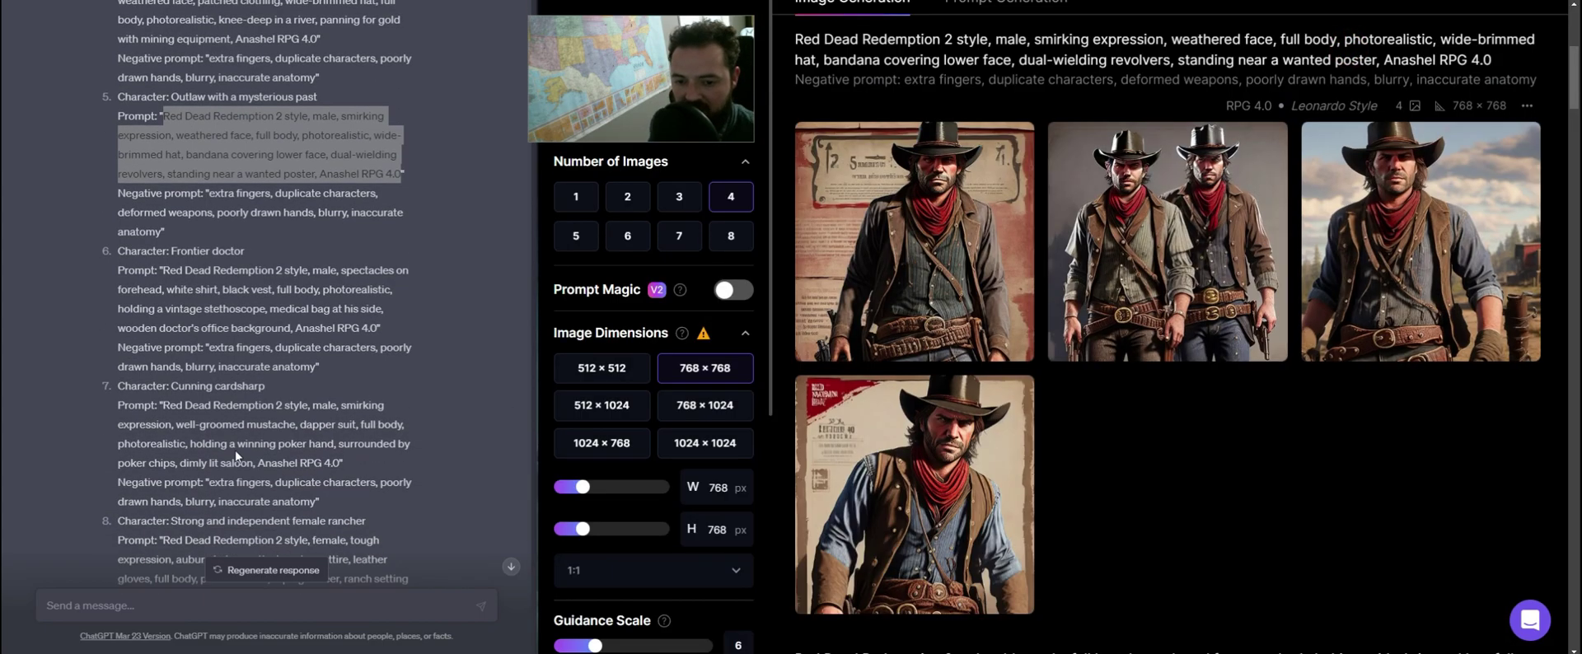
{"action": "left_click_drag", "start_coordinate": [164, 270], "coordinate": [372, 329]}
{"action": "key", "text": "ctrl+c"}
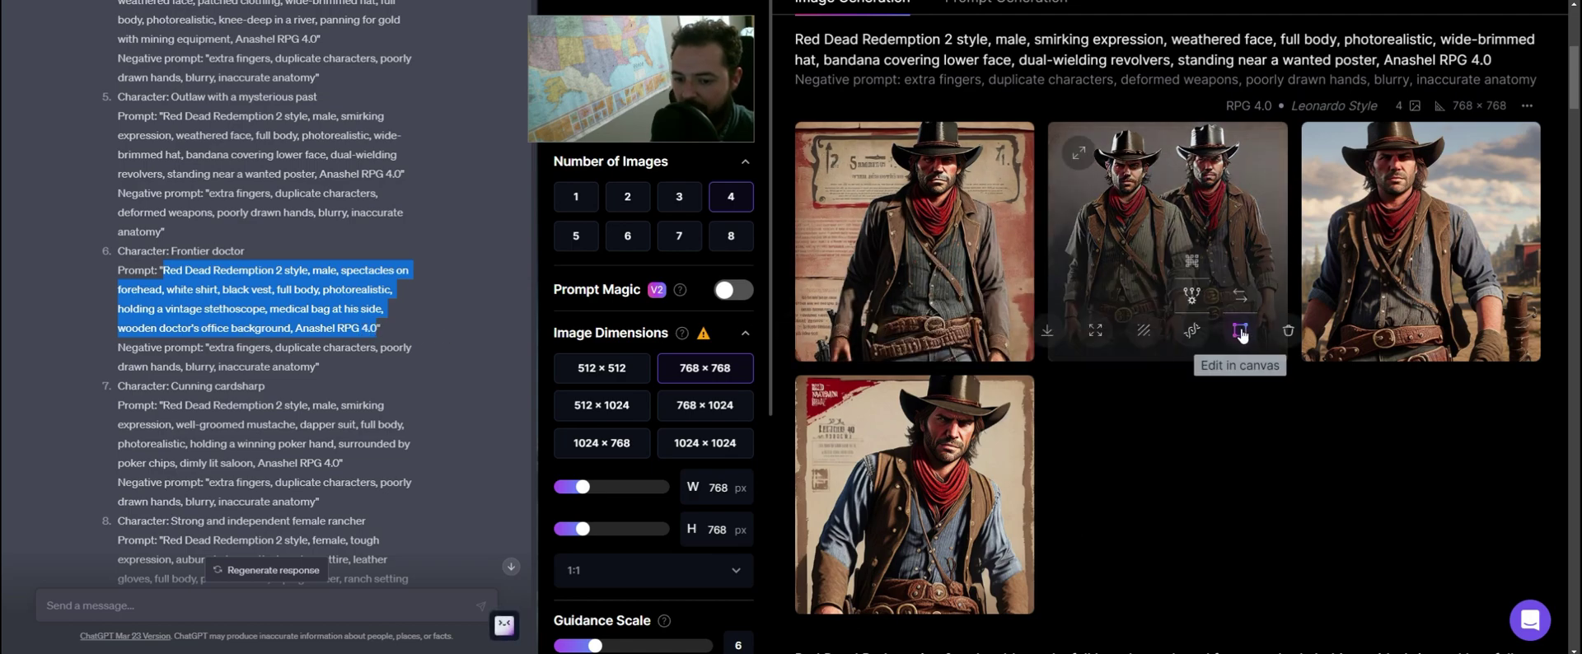
{"action": "scroll", "coordinate": [1181, 313], "scroll_direction": "up", "scroll_amount": 4}
{"action": "scroll", "coordinate": [1181, 313], "scroll_direction": "up", "scroll_amount": 1}
{"action": "left_click", "coordinate": [1170, 100]}
{"action": "key", "text": "ctrl+a"}
{"action": "key", "text": "ctrl+v"}
{"action": "left_click", "coordinate": [1472, 237]}
{"action": "scroll", "coordinate": [248, 445], "scroll_direction": "down", "scroll_amount": 3}
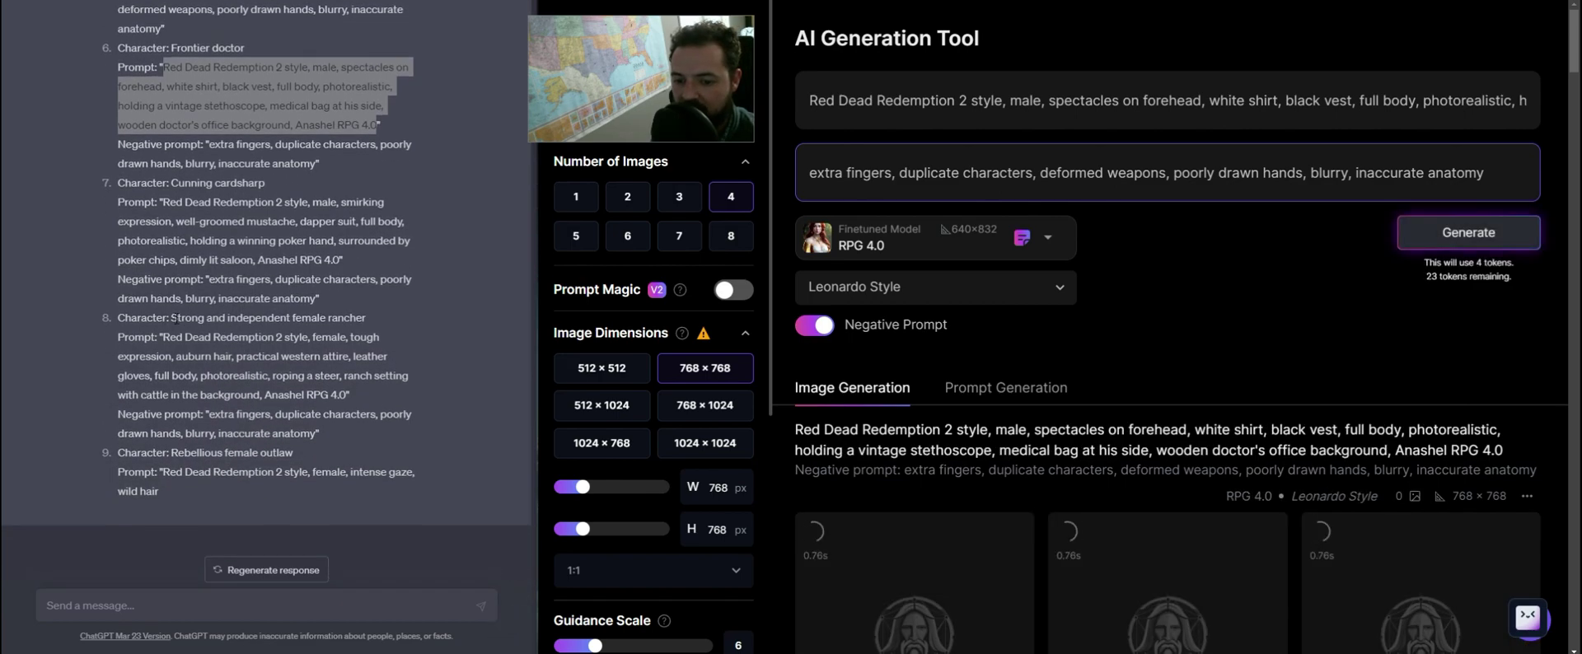
Replace it with the strong female rancher prompt and generate images
{"action": "left_click", "coordinate": [174, 319]}
{"action": "left_click_drag", "start_coordinate": [174, 319], "coordinate": [350, 396]}
{"action": "key", "text": "ctrl+c"}
{"action": "left_click", "coordinate": [223, 325]}
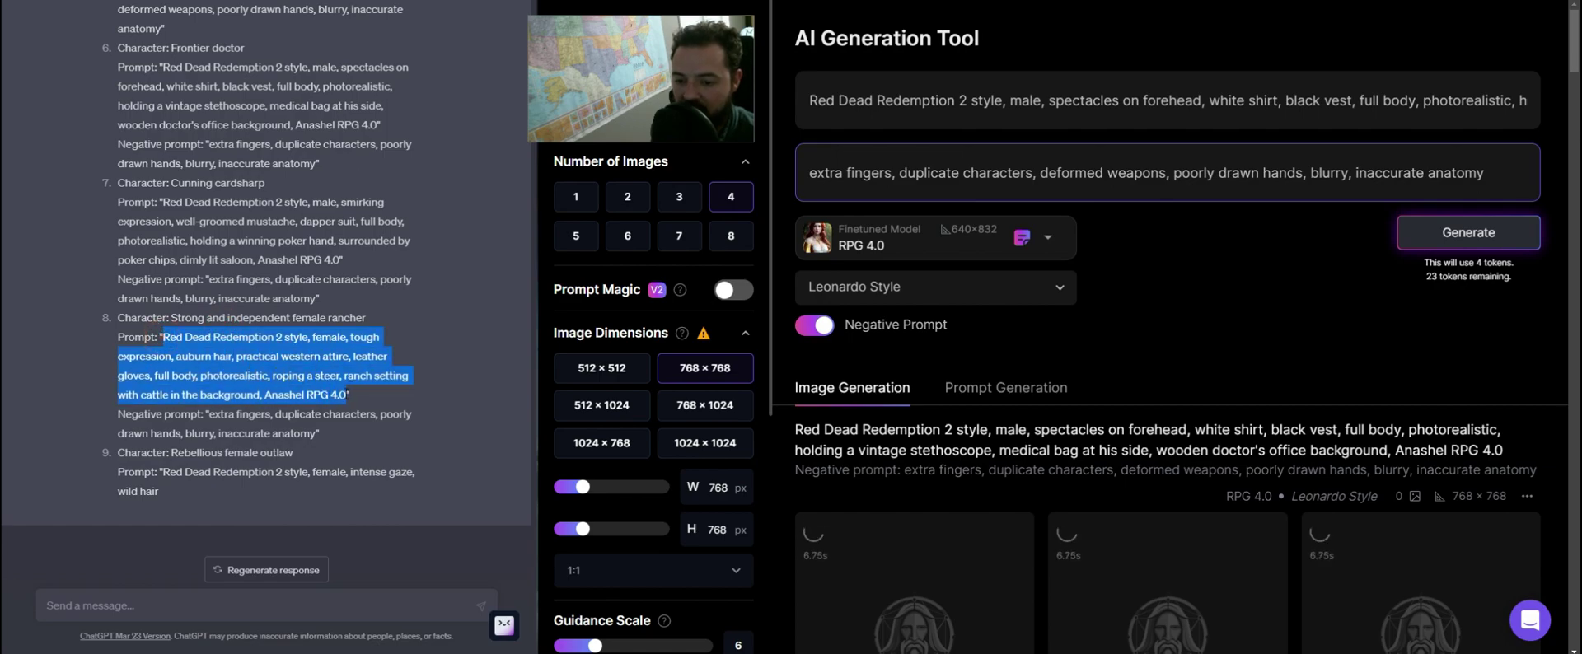
{"action": "left_click", "coordinate": [1154, 100]}
{"action": "key", "text": "ctrl+a"}
{"action": "key", "text": "ctrl+v"}
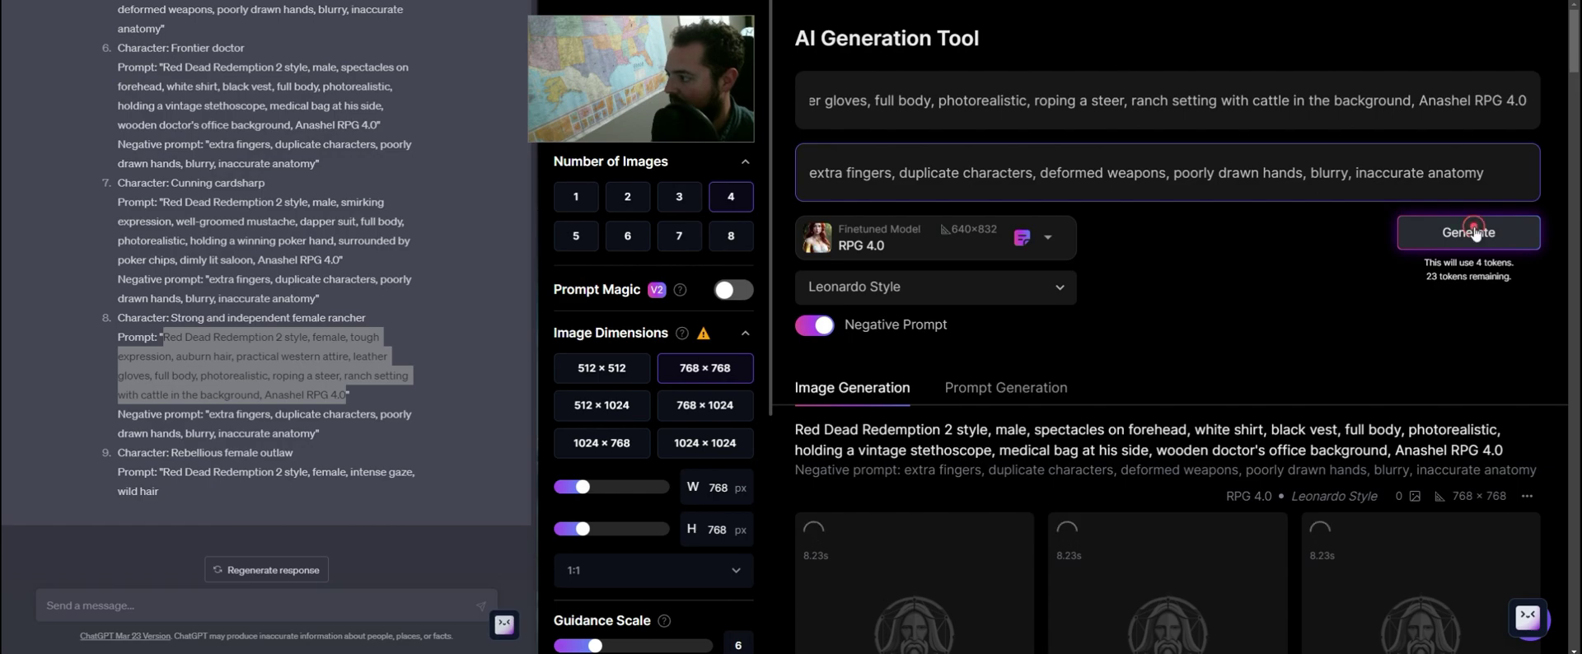
{"action": "left_click", "coordinate": [1459, 236]}
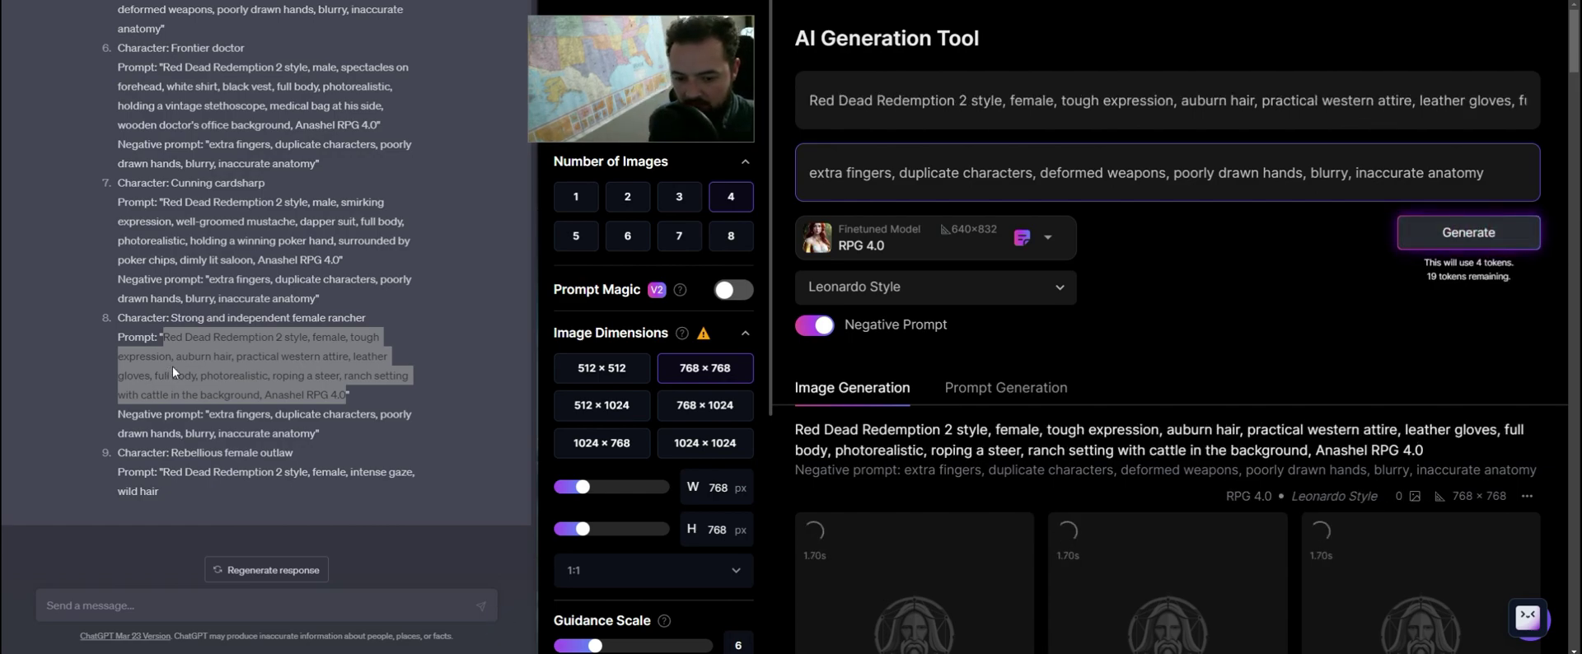
{"action": "left_click", "coordinate": [257, 600]}
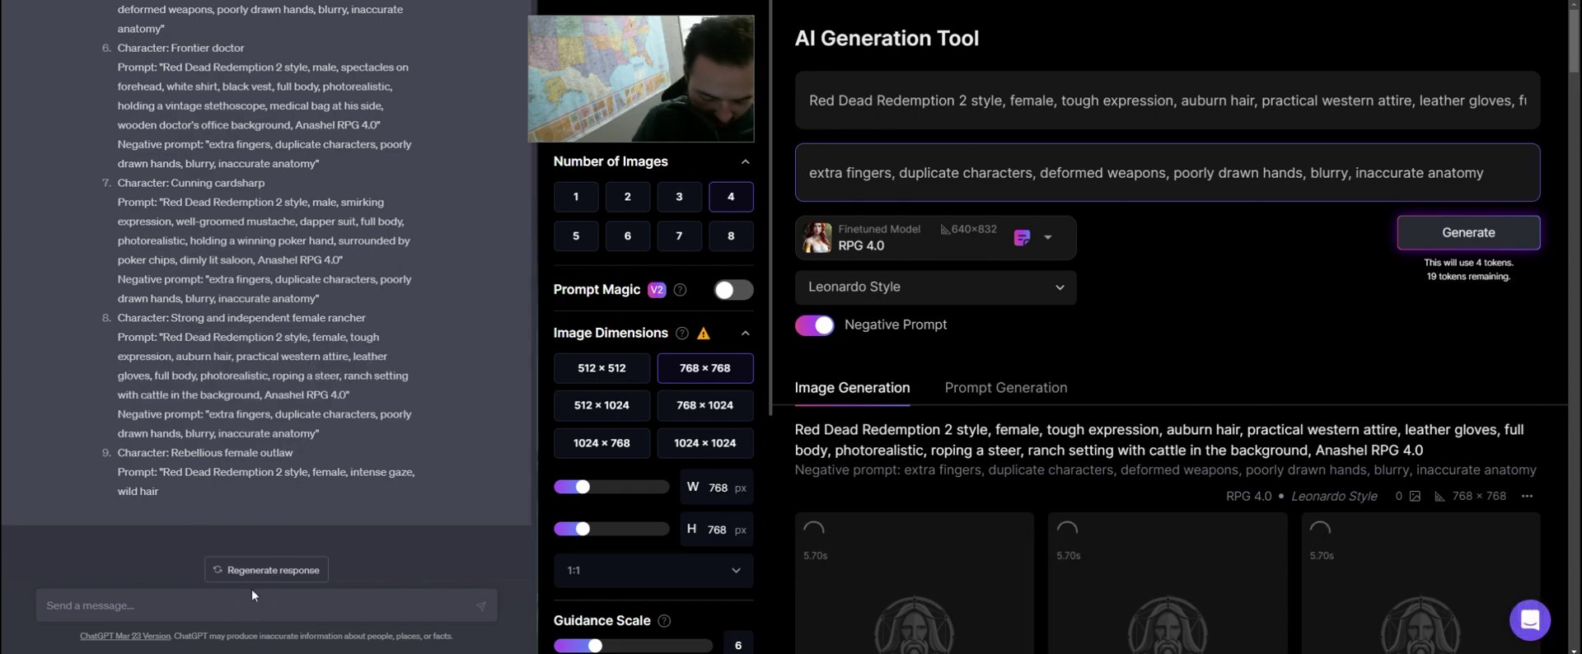
Send ChatGPT the message 'Keep going with your character prompts after number 9'
{"action": "type", "text": "Keep going withy o"}
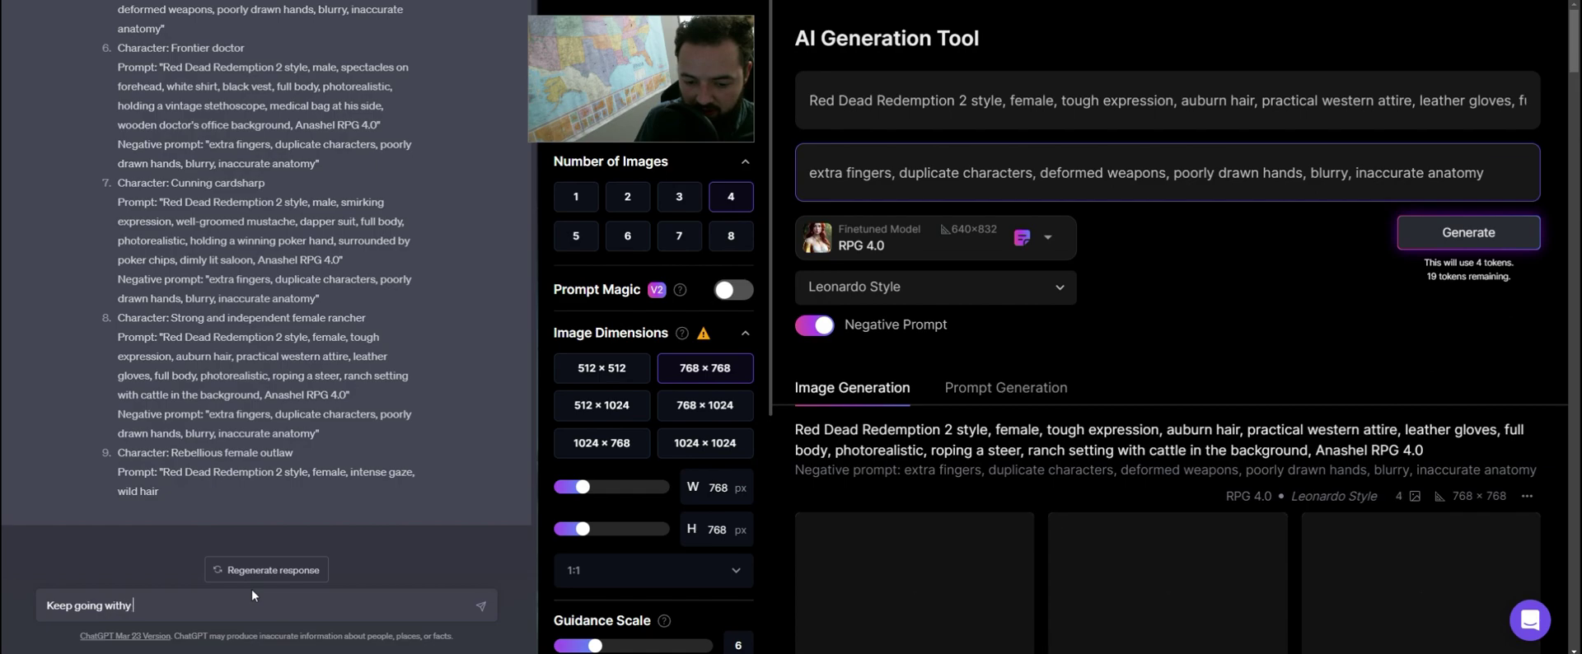
{"action": "key", "text": "BackSpace"}
{"action": "key", "text": "BackSpace"}
{"action": "key", "text": "BackSpace"}
{"action": "type", "text": "your character prompts after"}
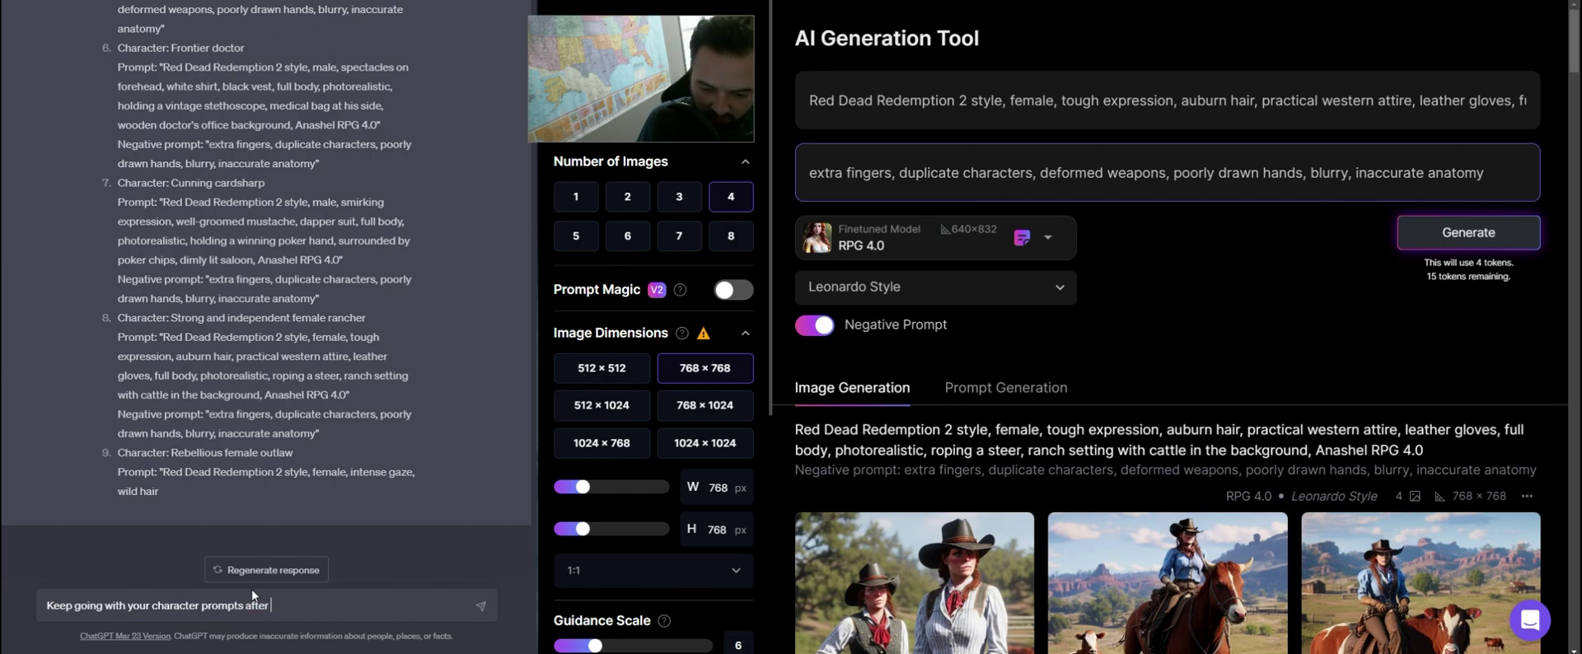
{"action": "type", "text": " number 9"}
{"action": "key", "text": "Return"}
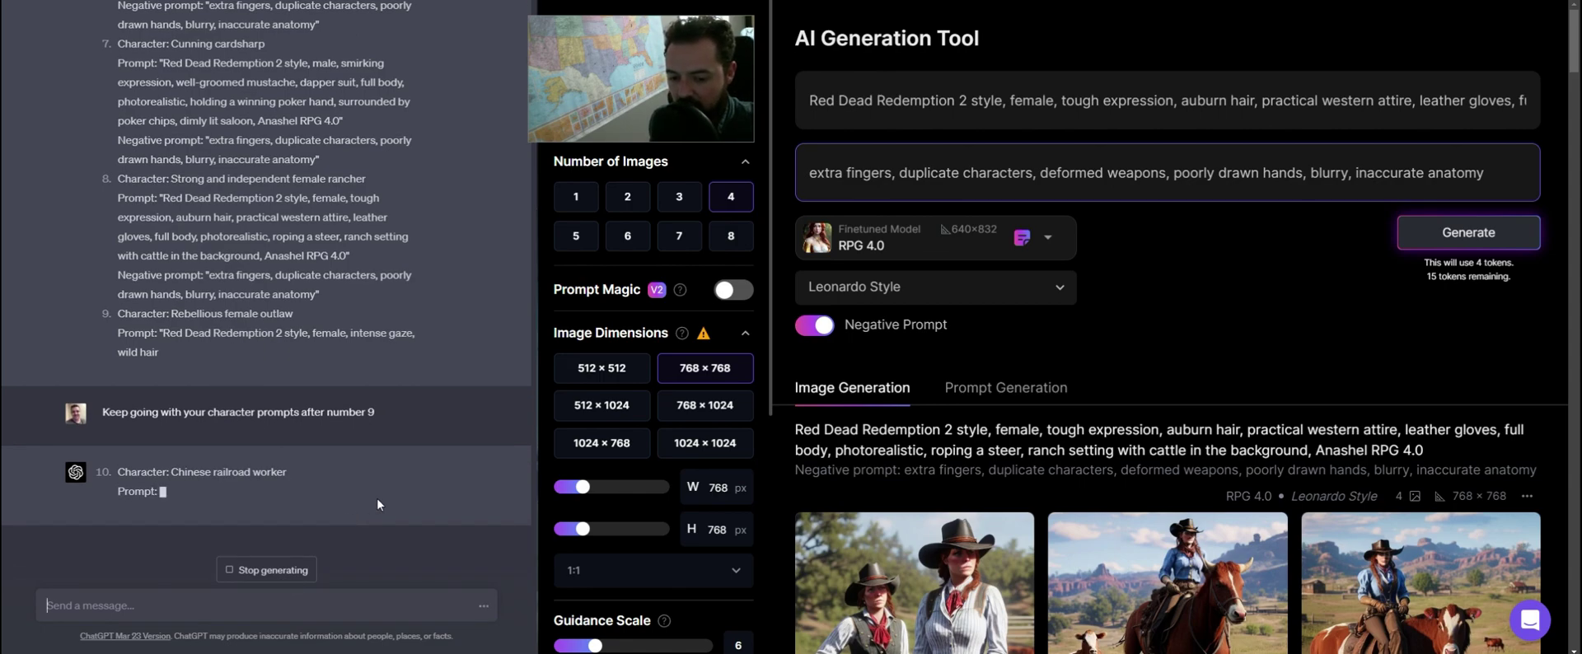
{"action": "scroll", "coordinate": [1214, 436], "scroll_direction": "down", "scroll_amount": 3}
{"action": "scroll", "coordinate": [1214, 437], "scroll_direction": "down", "scroll_amount": 1}
{"action": "left_click", "coordinate": [933, 505]}
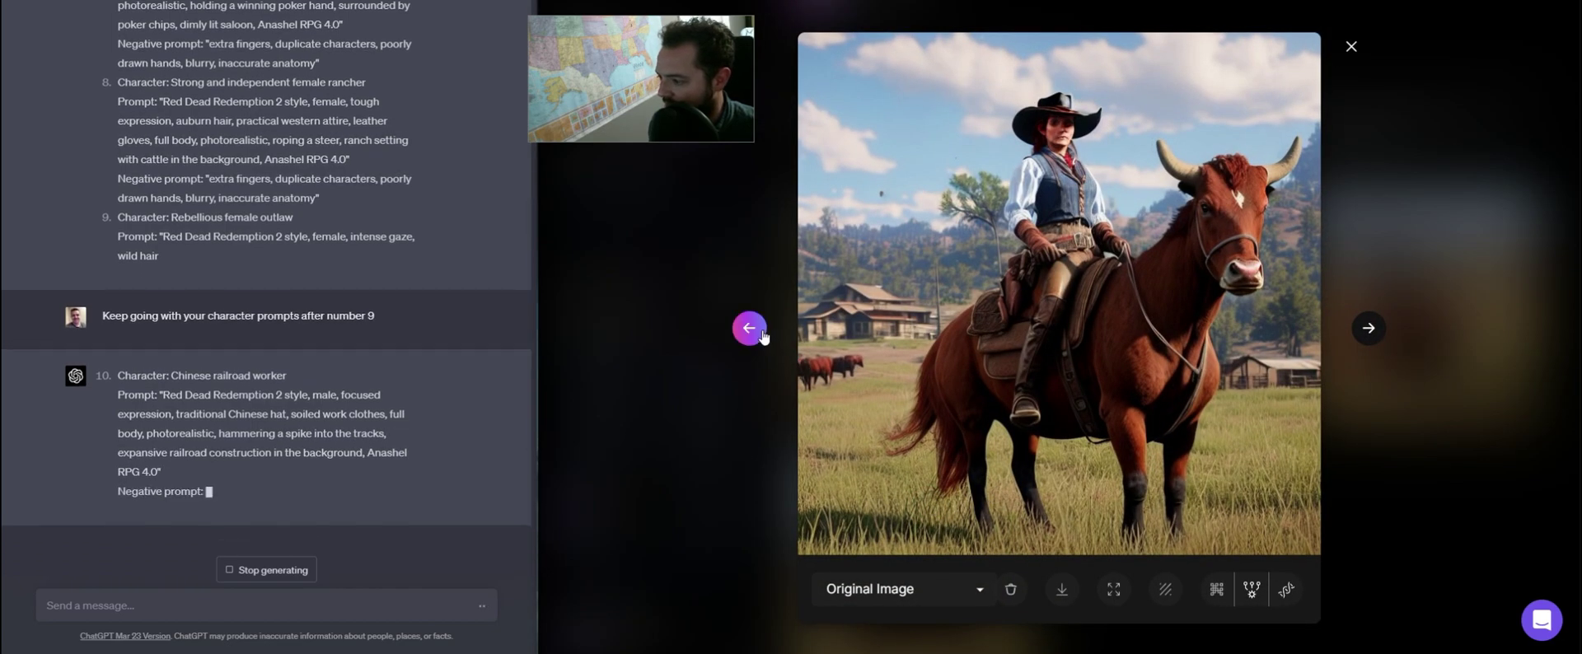
{"action": "left_click", "coordinate": [758, 332]}
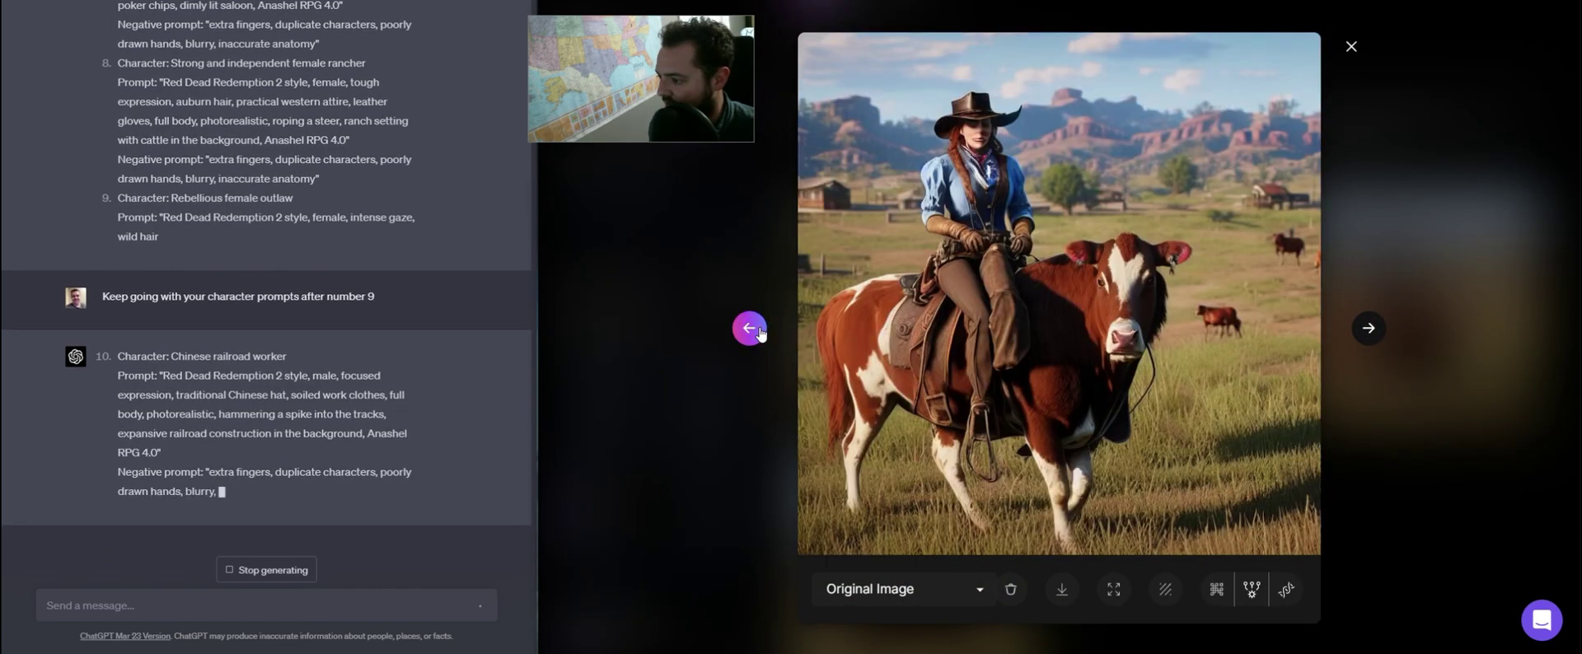
{"action": "left_click", "coordinate": [751, 328]}
{"action": "left_click", "coordinate": [1369, 328]}
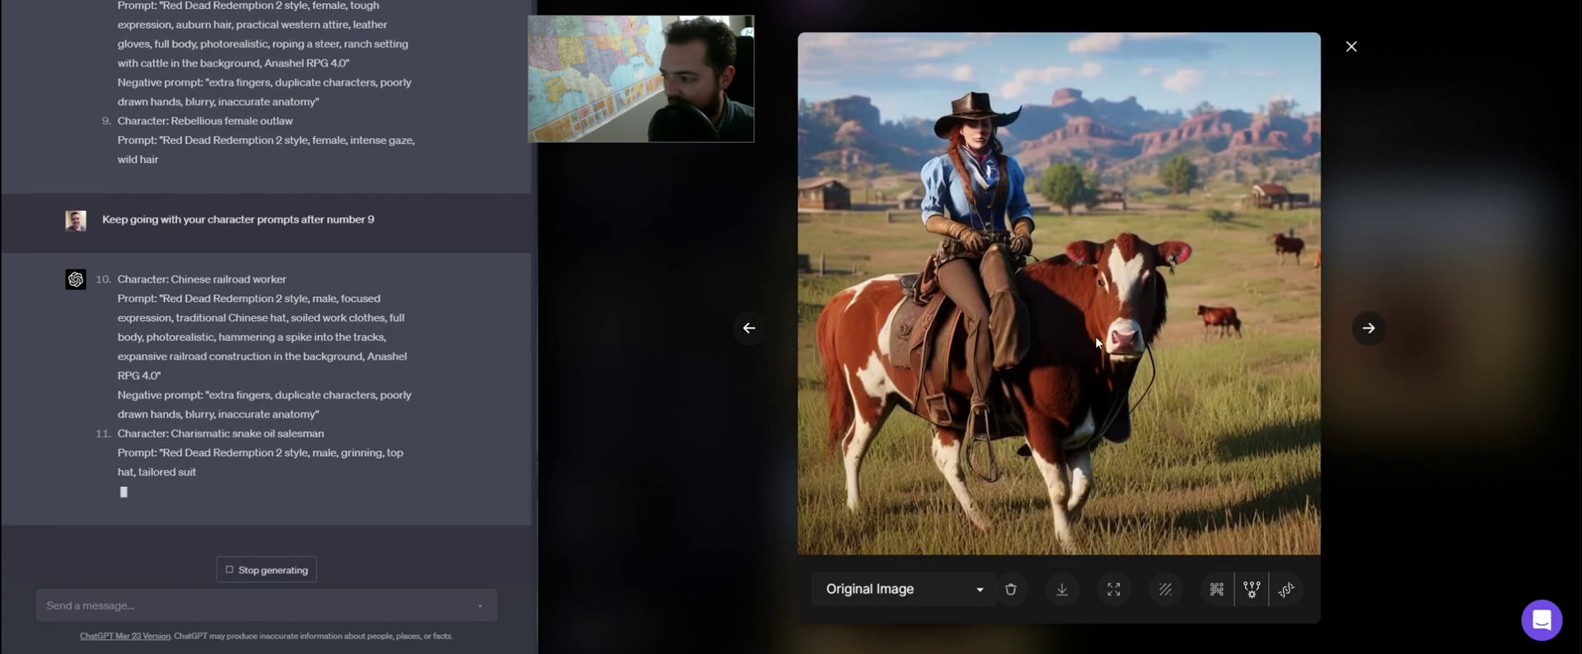
{"action": "left_click", "coordinate": [749, 328]}
{"action": "left_click", "coordinate": [750, 329]}
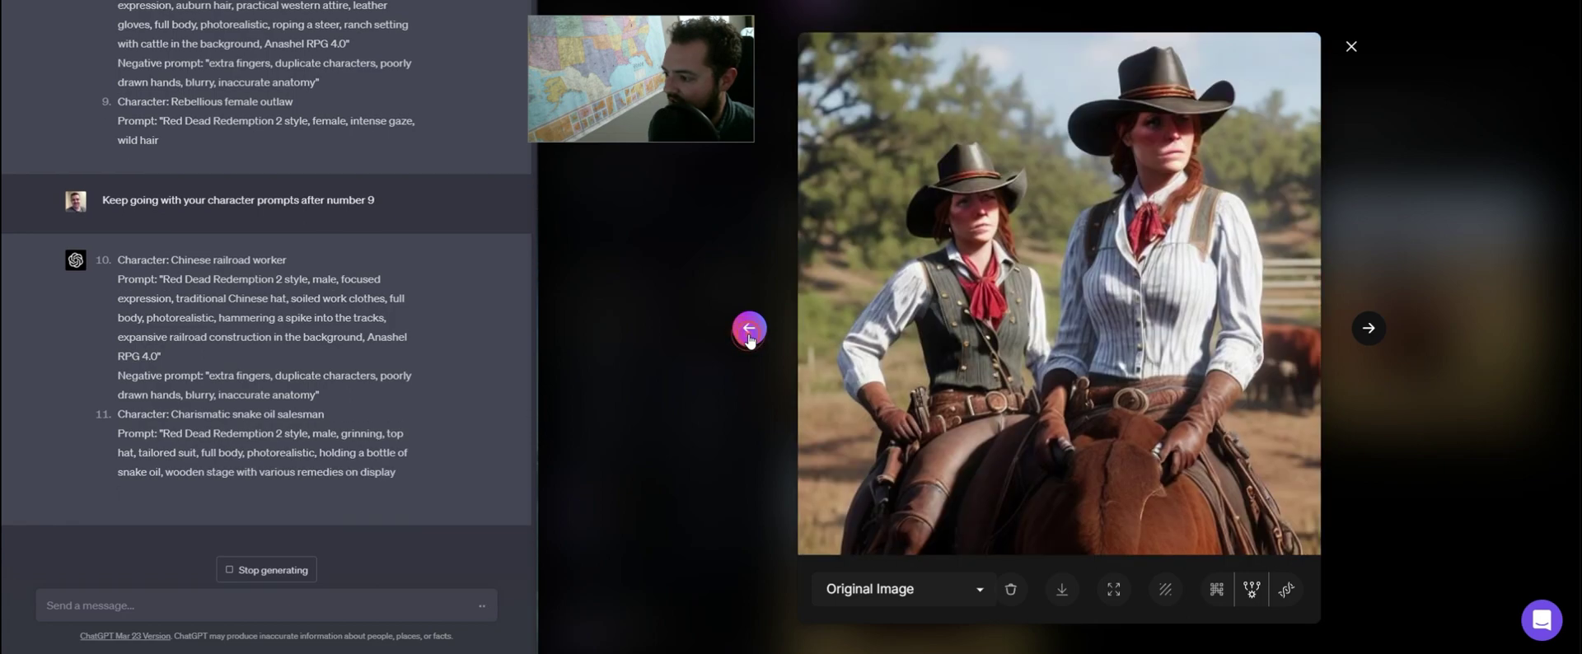
{"action": "left_click", "coordinate": [1351, 47]}
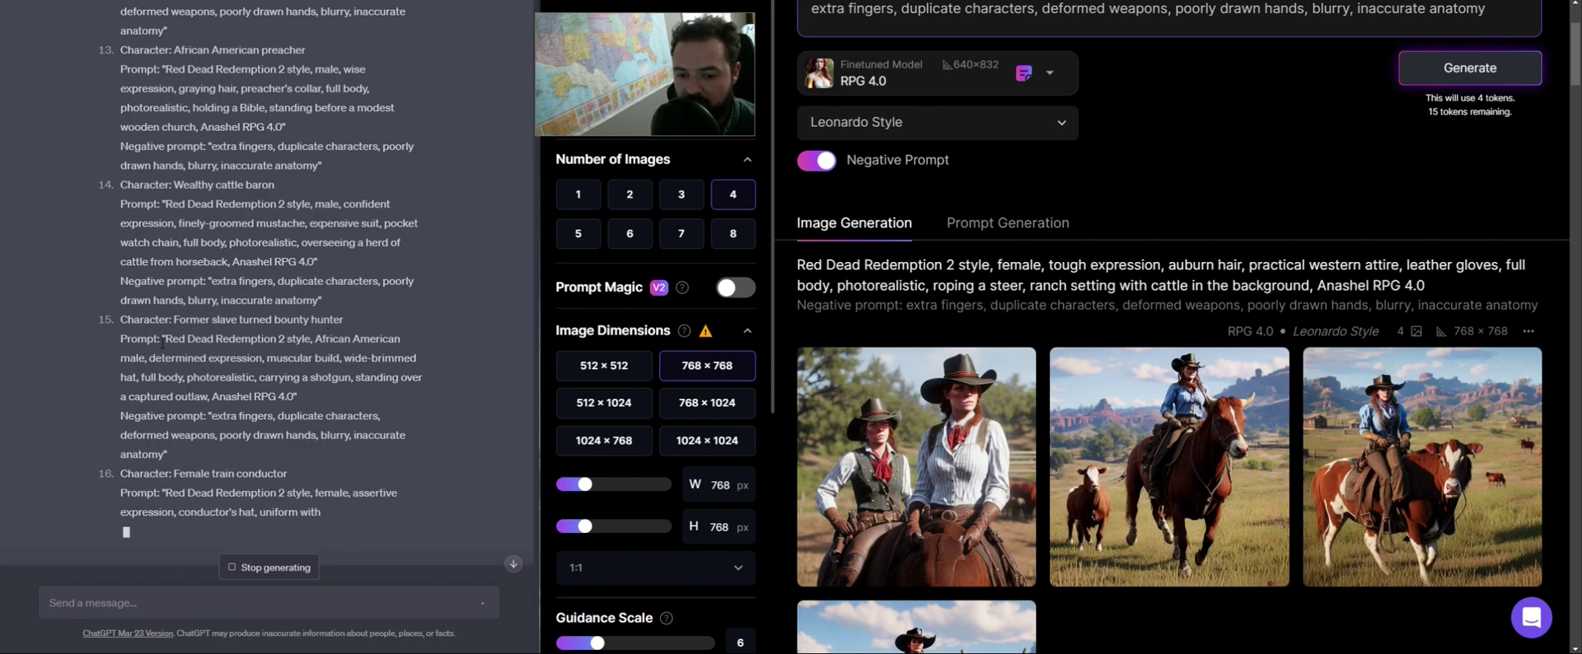
Zoom the page to 150% and generate from the former slave bounty hunter prompt 15
{"action": "left_click_drag", "start_coordinate": [166, 339], "coordinate": [290, 396]}
{"action": "key", "text": "ctrl+c"}
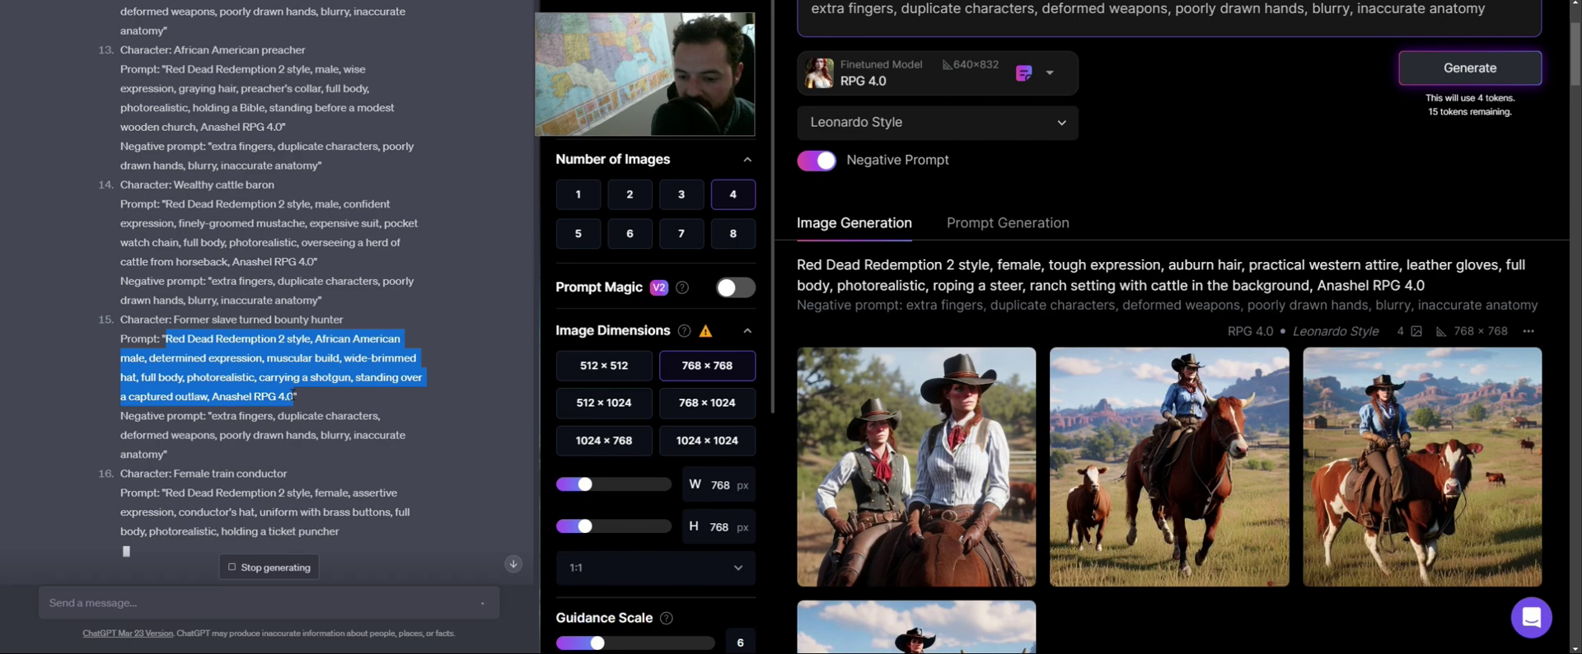
{"action": "key", "text": "ctrl+plus"}
{"action": "left_click", "coordinate": [1033, 122]}
{"action": "key", "text": "ctrl+a"}
{"action": "key", "text": "ctrl+v"}
{"action": "key", "text": "Return"}
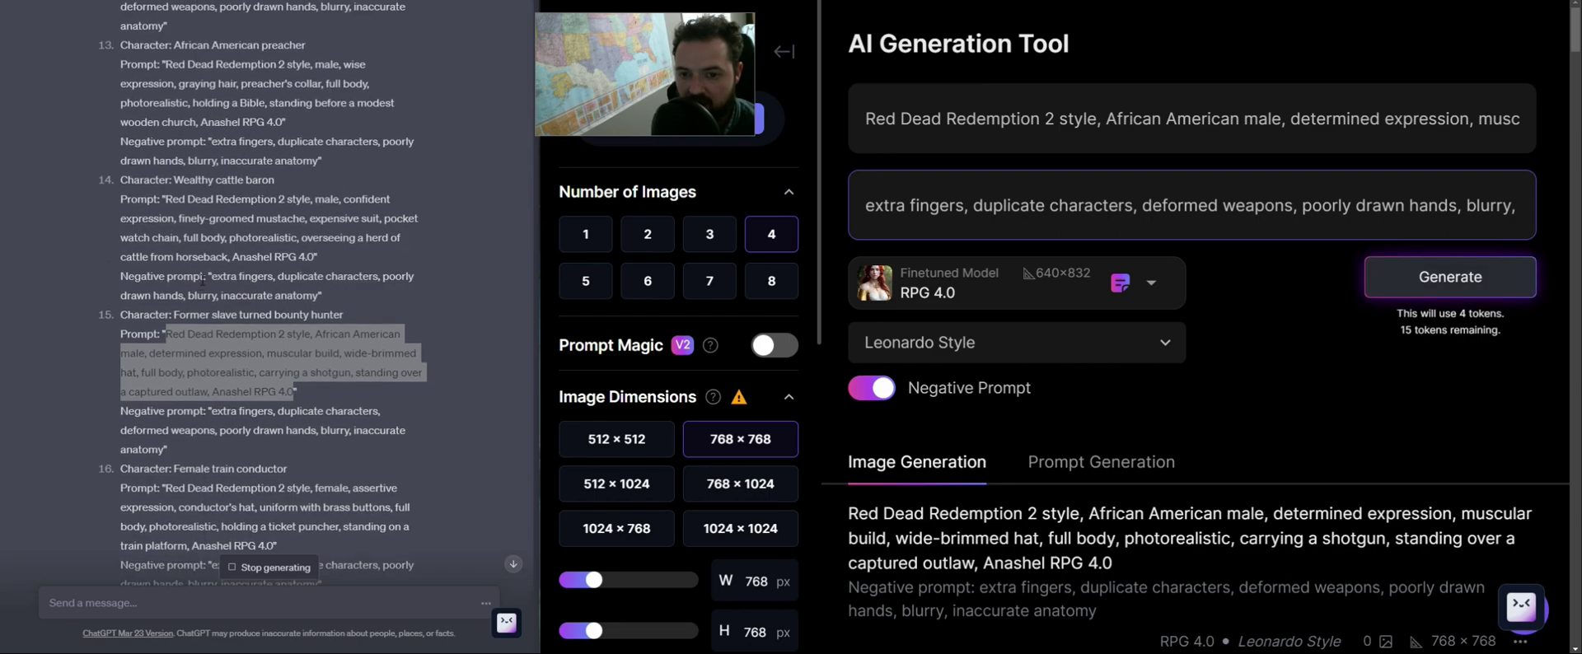
{"action": "scroll", "coordinate": [202, 281], "scroll_direction": "up", "scroll_amount": 1}
Generate images from the wealthy cattle baron prompt, then zoom the page back out
{"action": "left_click_drag", "start_coordinate": [167, 243], "coordinate": [313, 304]}
{"action": "key", "text": "ctrl+c"}
{"action": "left_click", "coordinate": [1128, 118]}
{"action": "key", "text": "ctrl+a"}
{"action": "key", "text": "ctrl+v"}
{"action": "left_click", "coordinate": [1466, 280]}
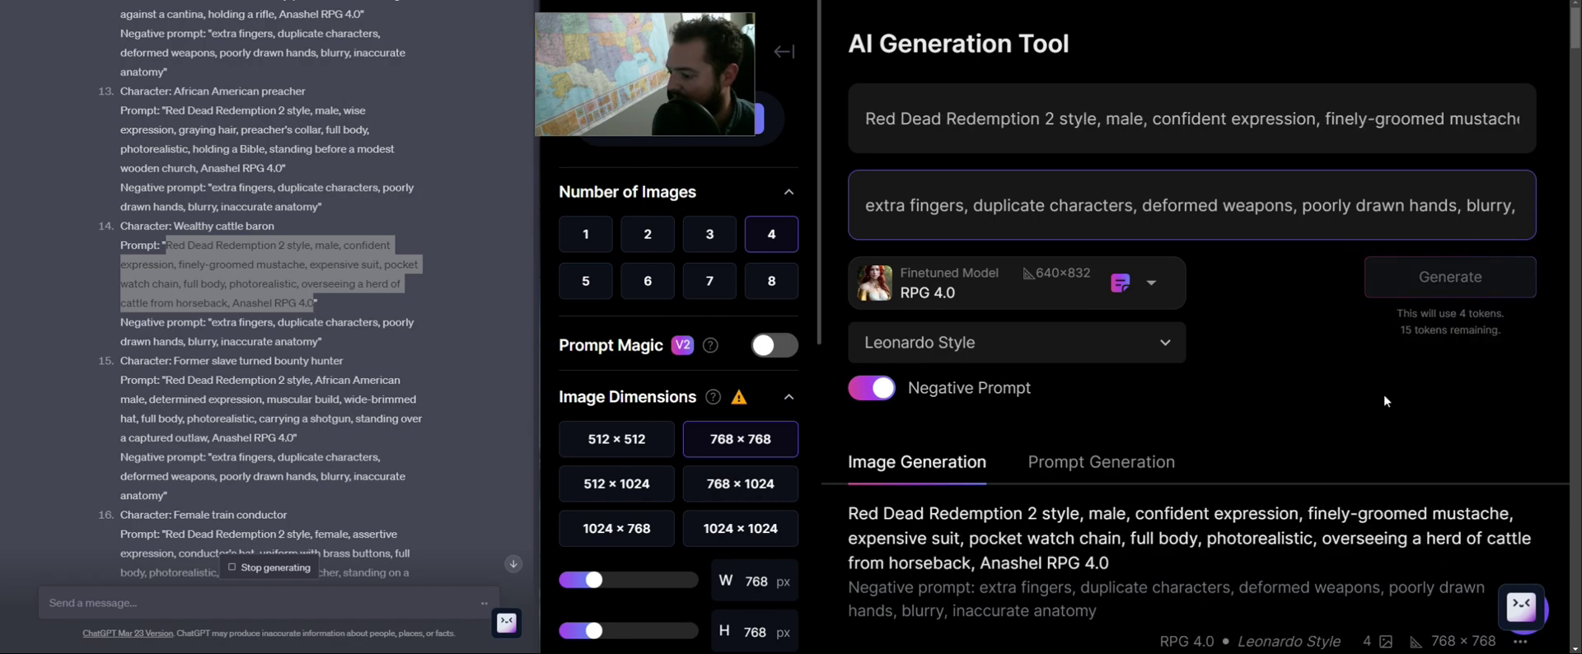
{"action": "scroll", "coordinate": [1383, 394], "scroll_direction": "down", "scroll_amount": 5}
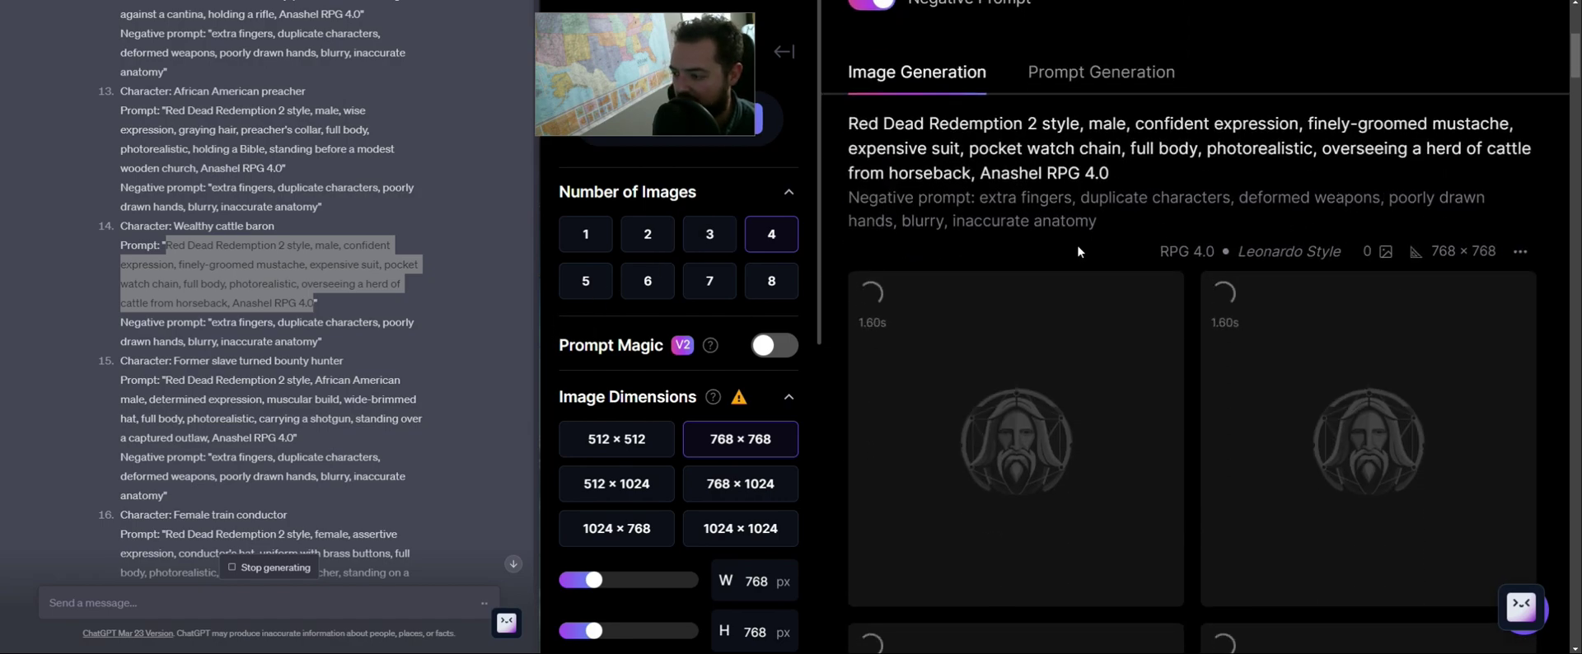
{"action": "left_click", "coordinate": [1086, 243]}
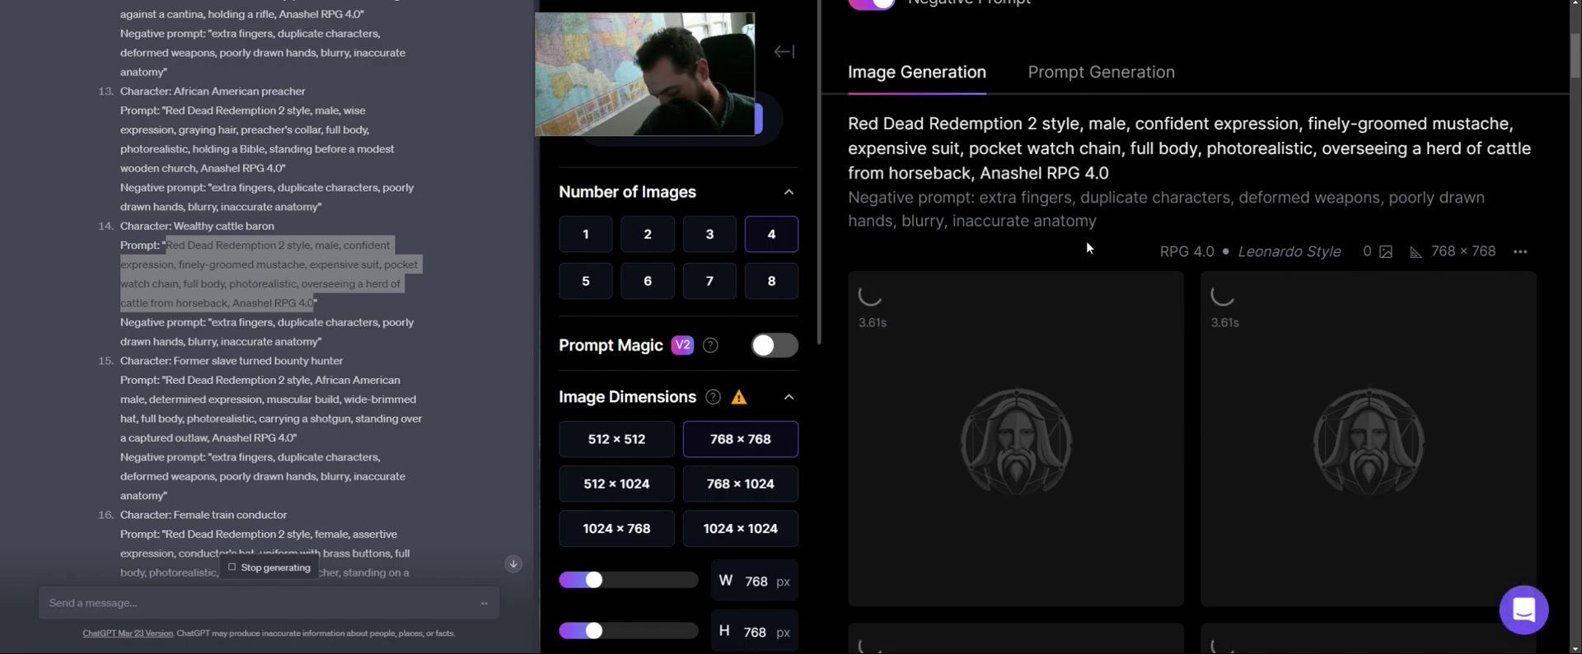
{"action": "key", "text": "ctrl+minus"}
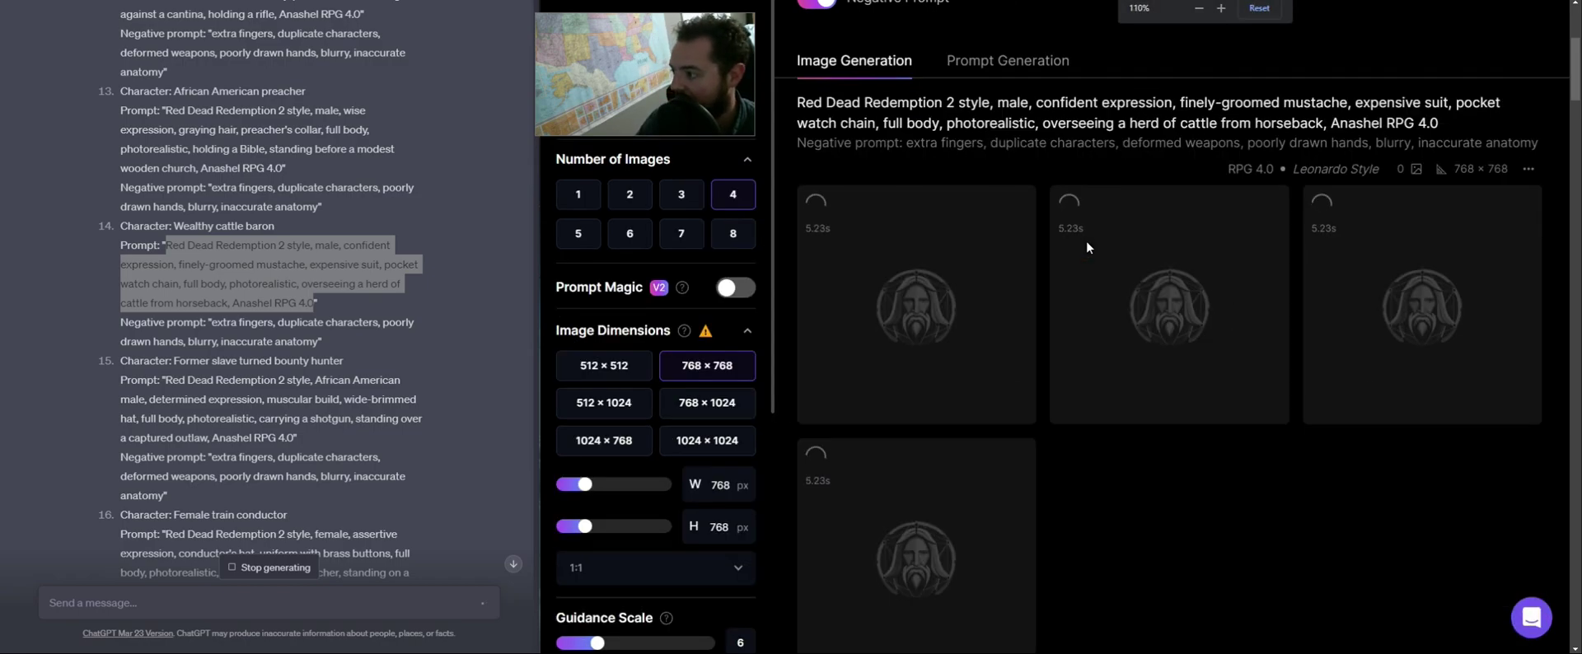
{"action": "key", "text": "ctrl+minus"}
{"action": "scroll", "coordinate": [1254, 289], "scroll_direction": "down", "scroll_amount": 5}
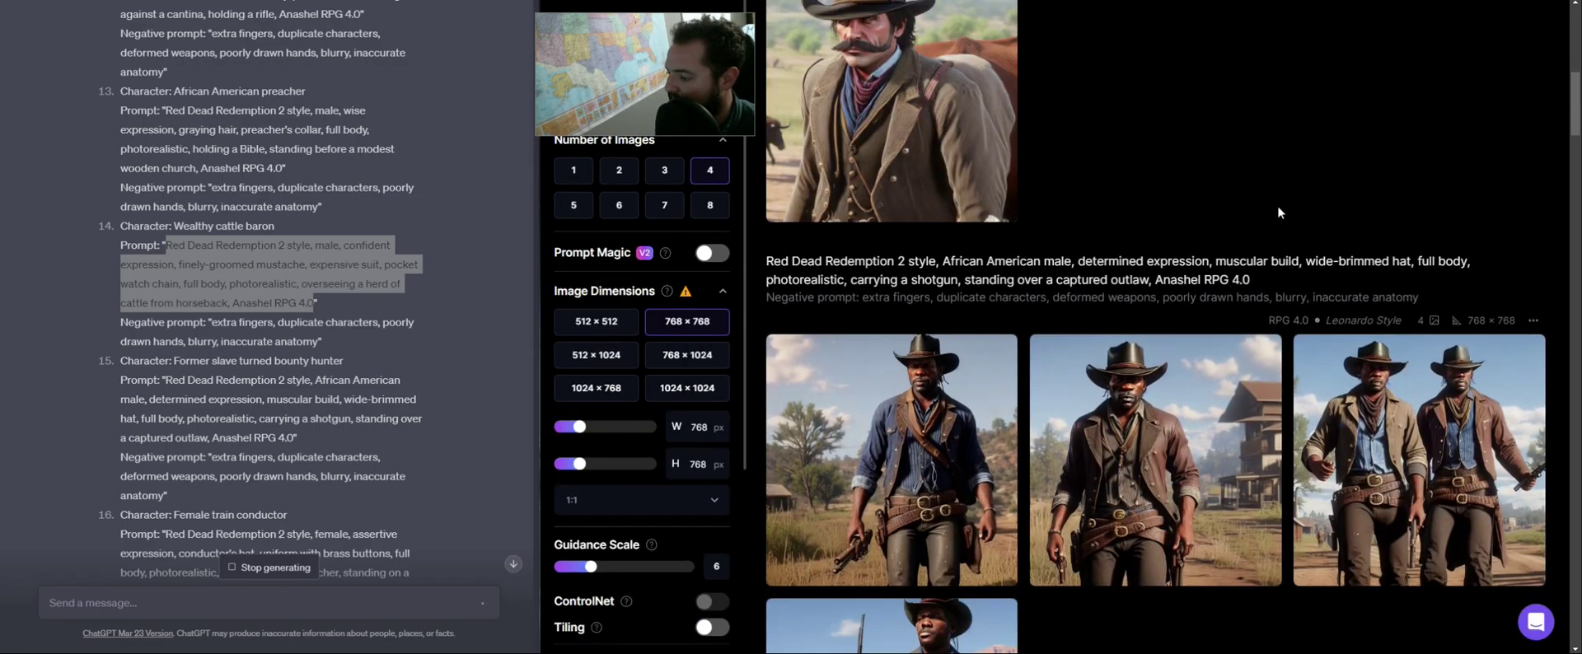
{"action": "scroll", "coordinate": [1297, 148], "scroll_direction": "down", "scroll_amount": 2}
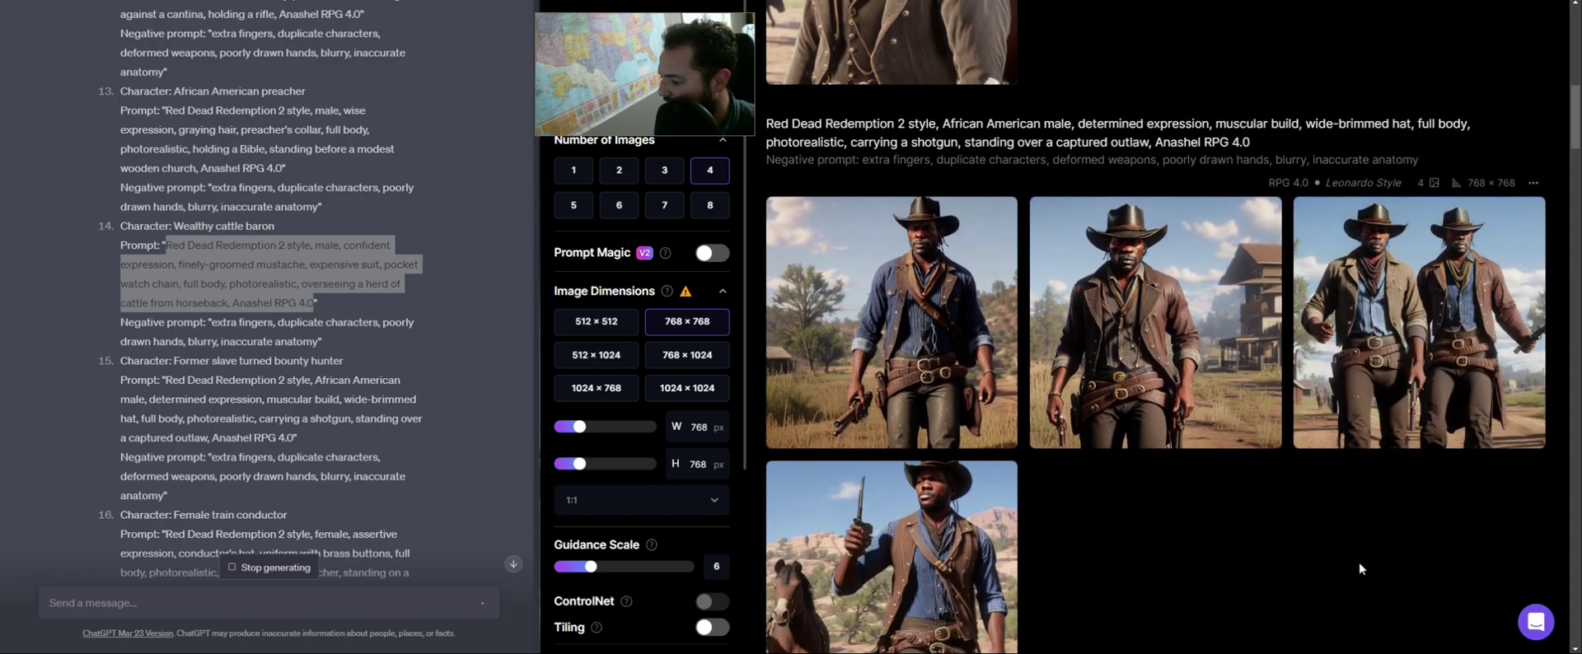
{"action": "left_click", "coordinate": [1177, 288]}
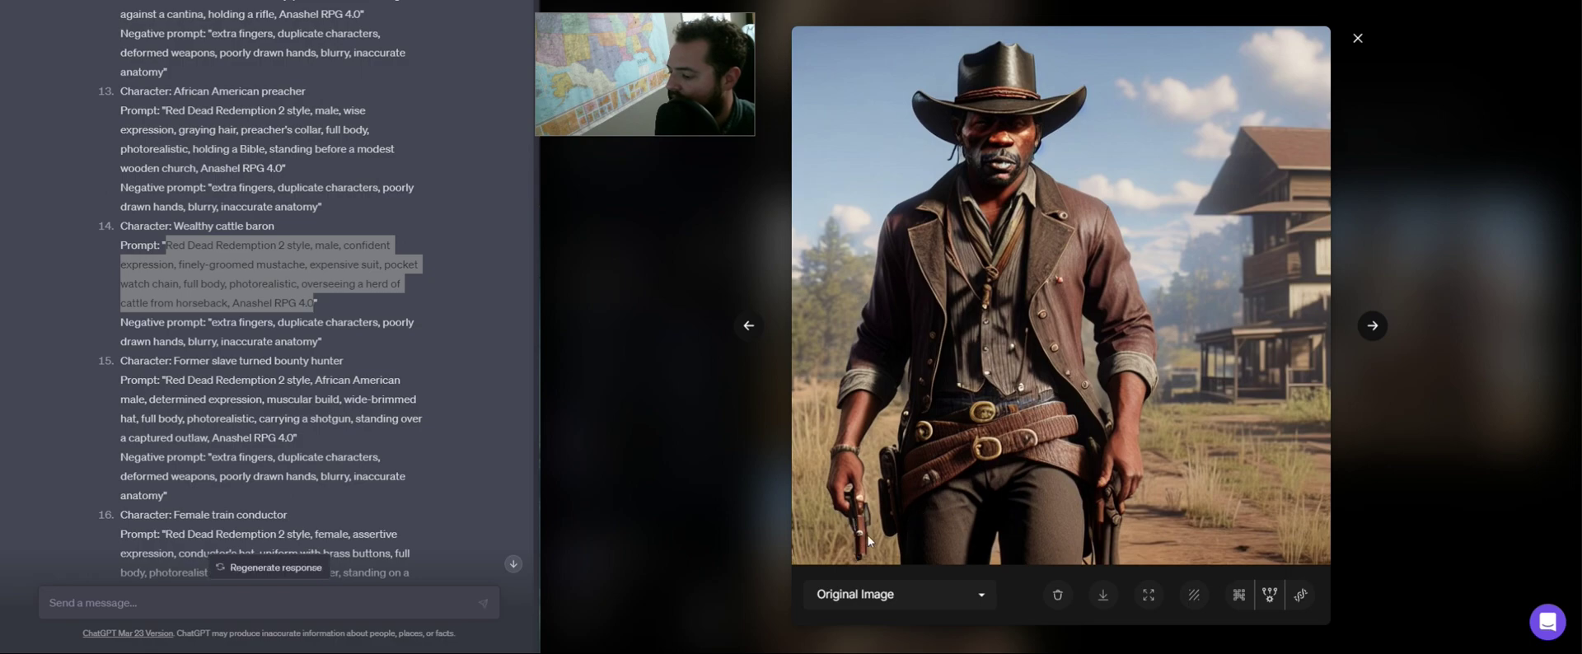
{"action": "left_click", "coordinate": [1370, 331]}
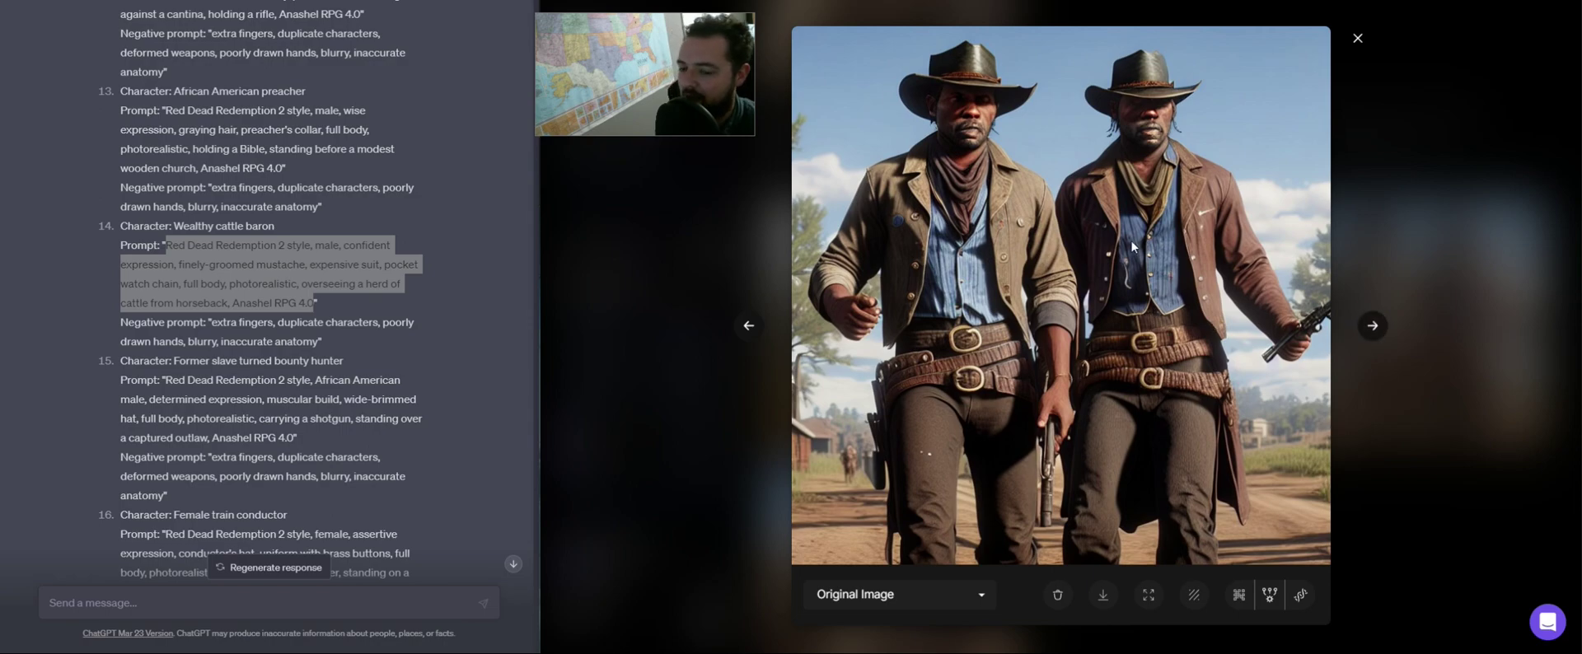
{"action": "left_click", "coordinate": [1373, 326]}
{"action": "left_click", "coordinate": [1373, 327]}
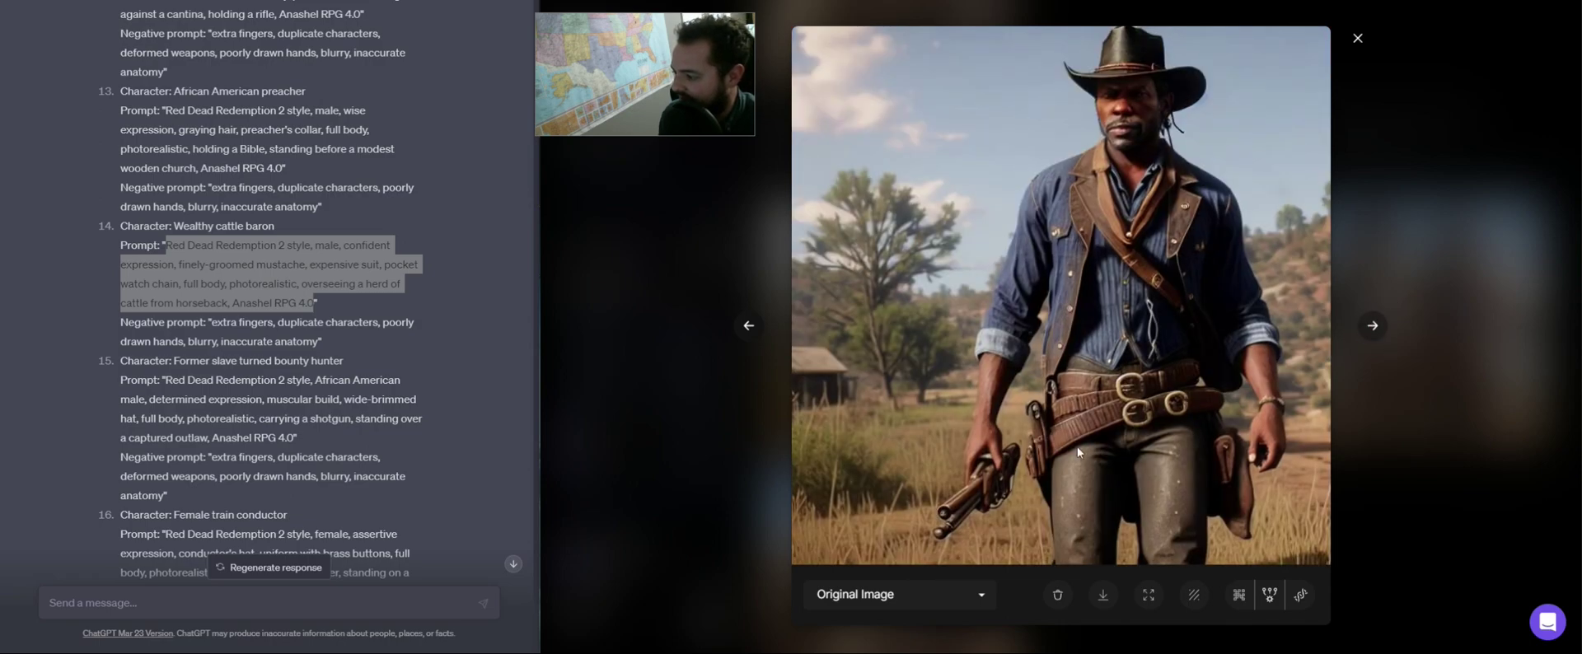
{"action": "left_click", "coordinate": [1358, 38]}
{"action": "scroll", "coordinate": [1349, 320], "scroll_direction": "up", "scroll_amount": 5}
{"action": "left_click", "coordinate": [994, 320]}
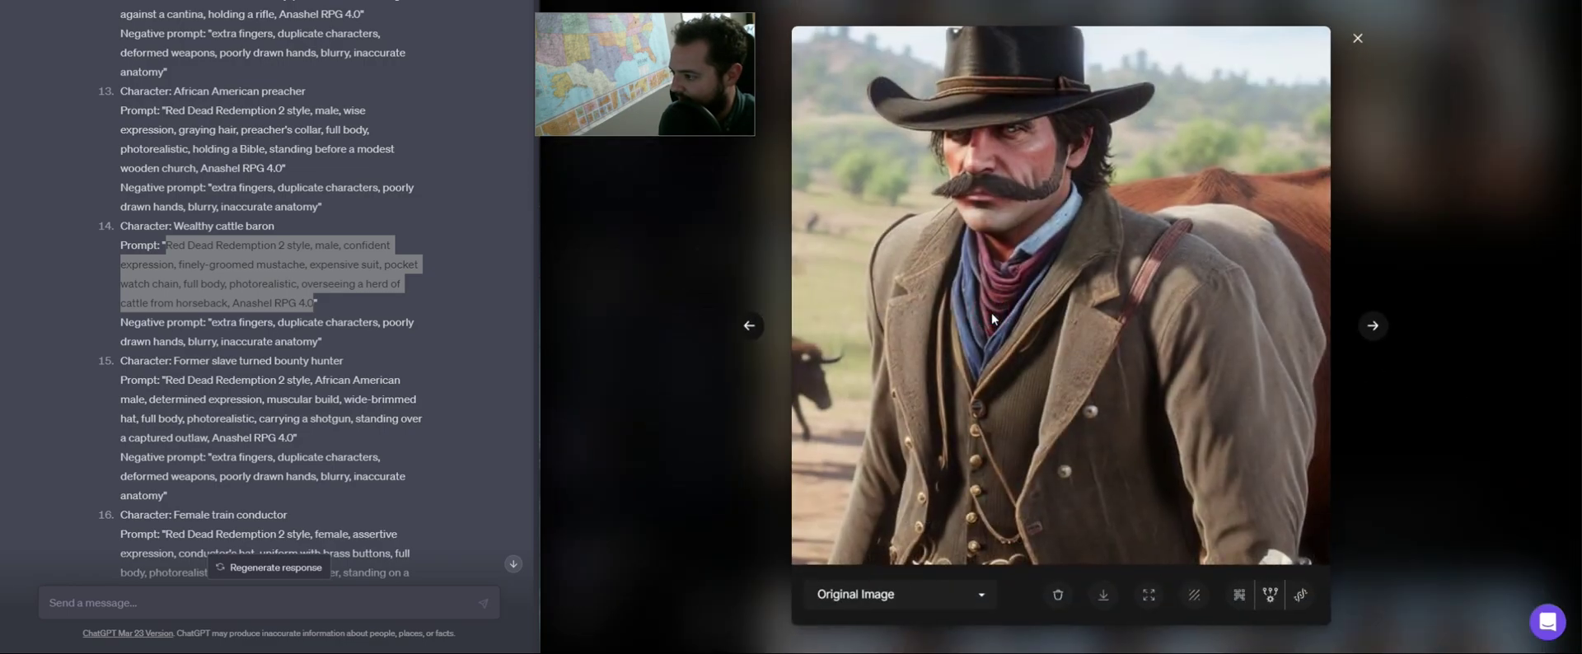
{"action": "left_click", "coordinate": [1372, 328]}
{"action": "left_click", "coordinate": [1372, 327]}
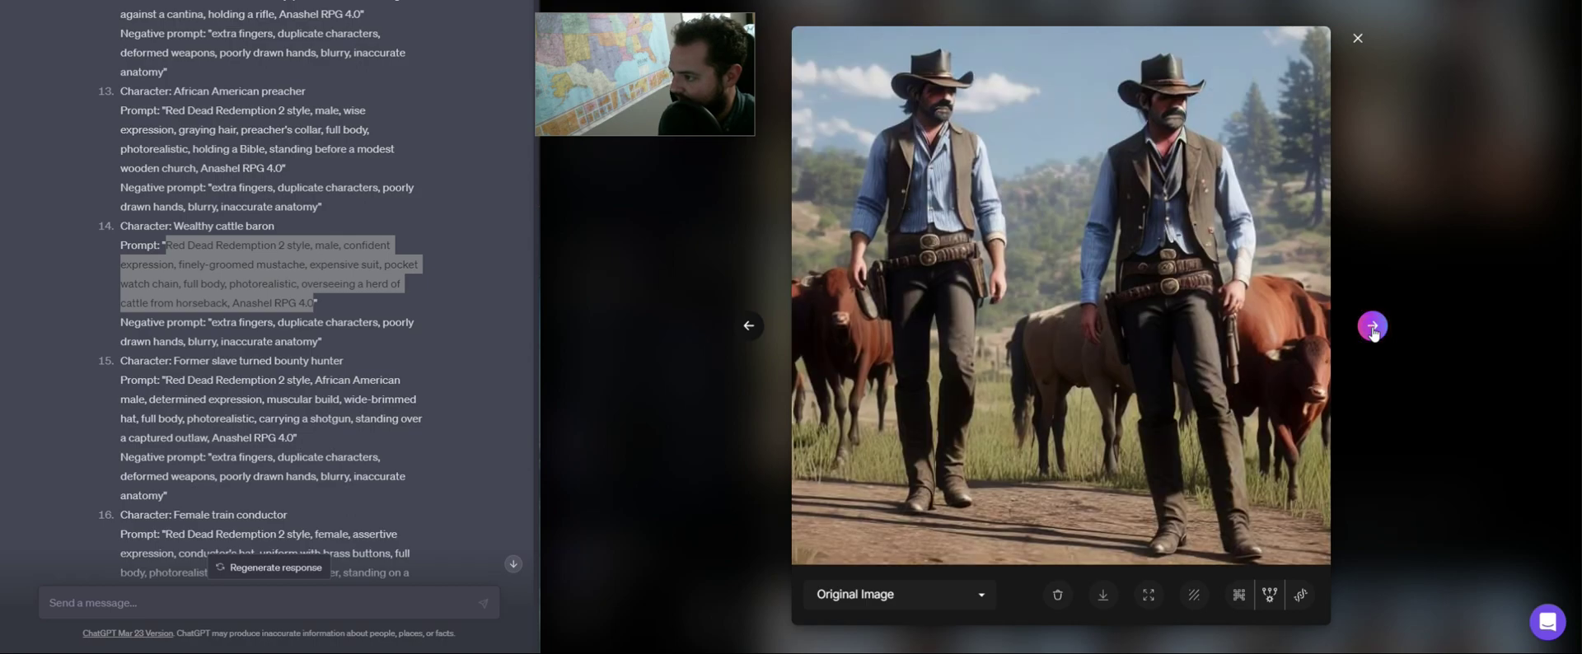
{"action": "left_click", "coordinate": [1372, 327]}
{"action": "left_click", "coordinate": [1372, 328]}
{"action": "left_click", "coordinate": [1403, 269]}
{"action": "scroll", "coordinate": [1352, 372], "scroll_direction": "up", "scroll_amount": 3}
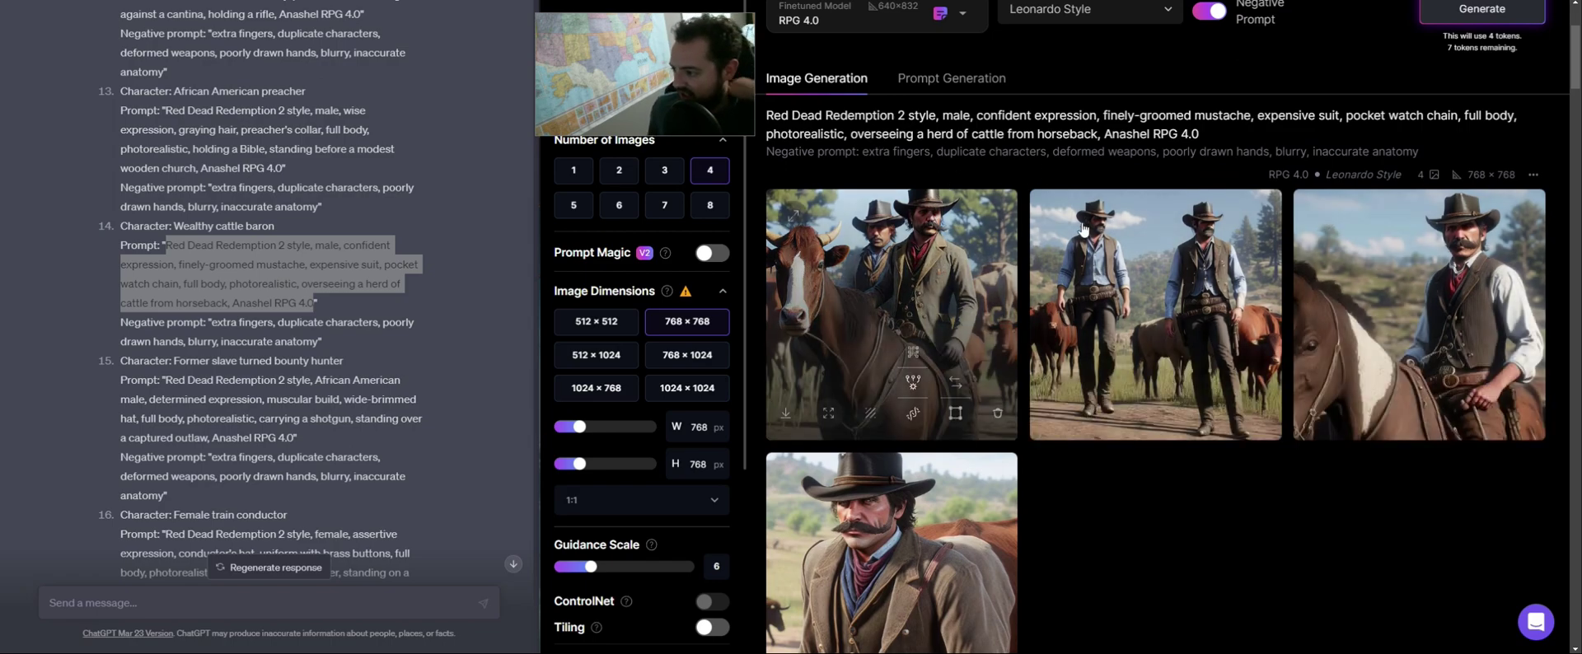
Preview the third cattle baron image with the piebald horse, then HD-upscale it
{"action": "mouse_move", "coordinate": [1049, 268]}
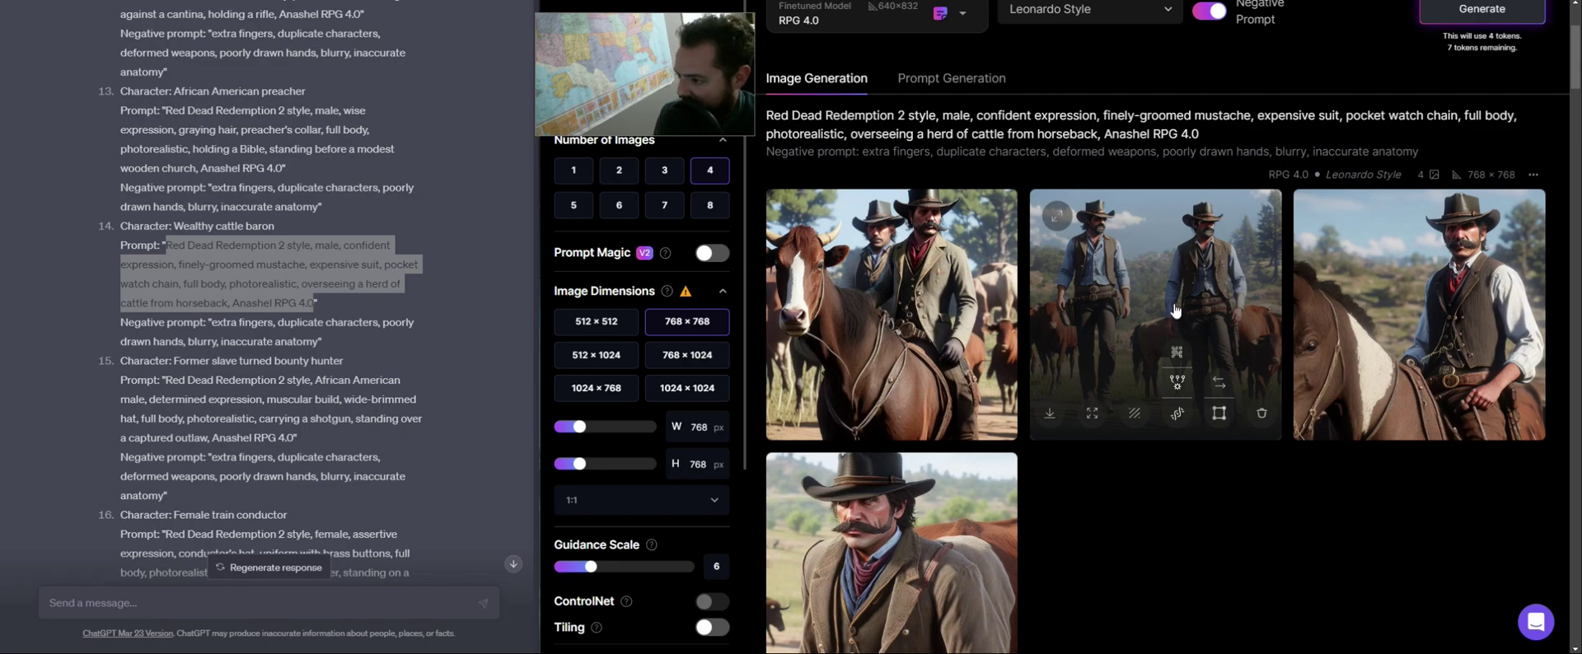
{"action": "mouse_move", "coordinate": [999, 261]}
{"action": "scroll", "coordinate": [1274, 382], "scroll_direction": "up", "scroll_amount": 1}
{"action": "left_click", "coordinate": [1480, 316]}
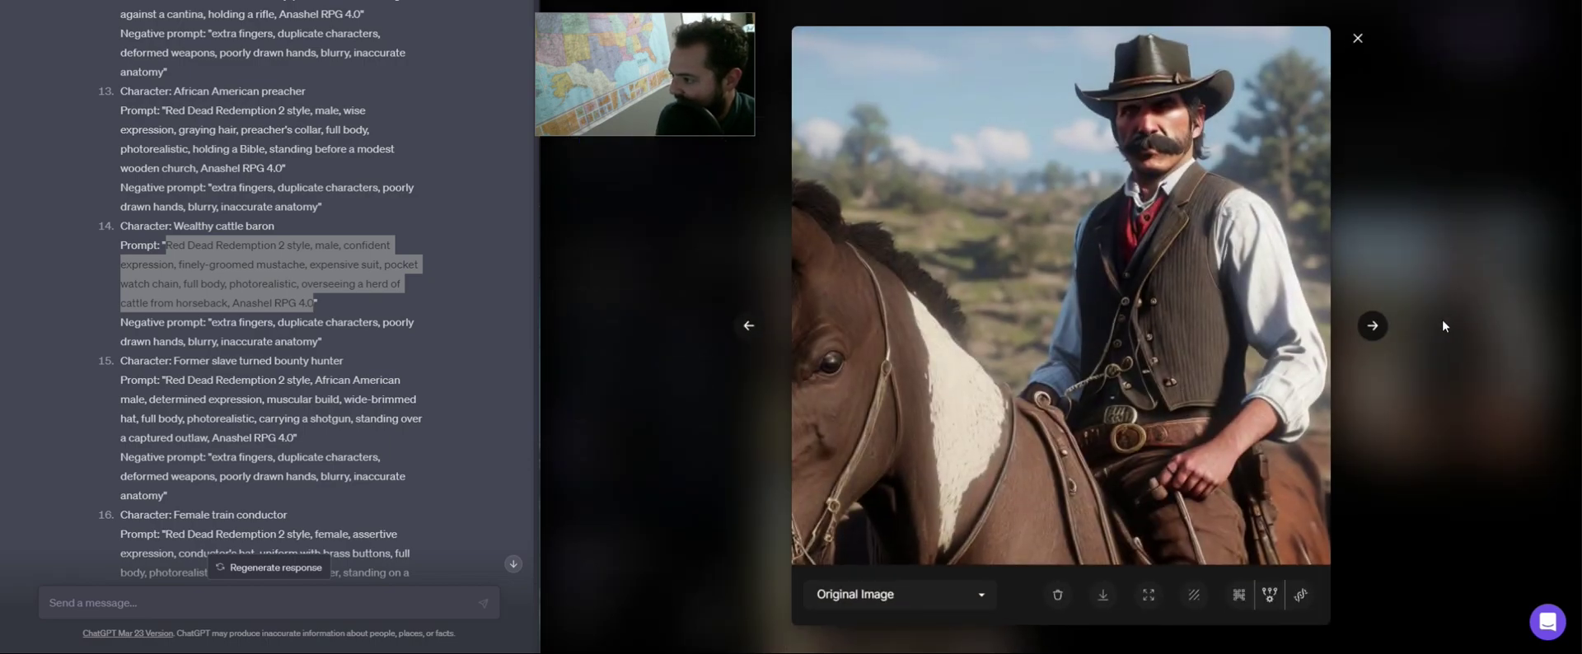
{"action": "left_click", "coordinate": [1356, 39]}
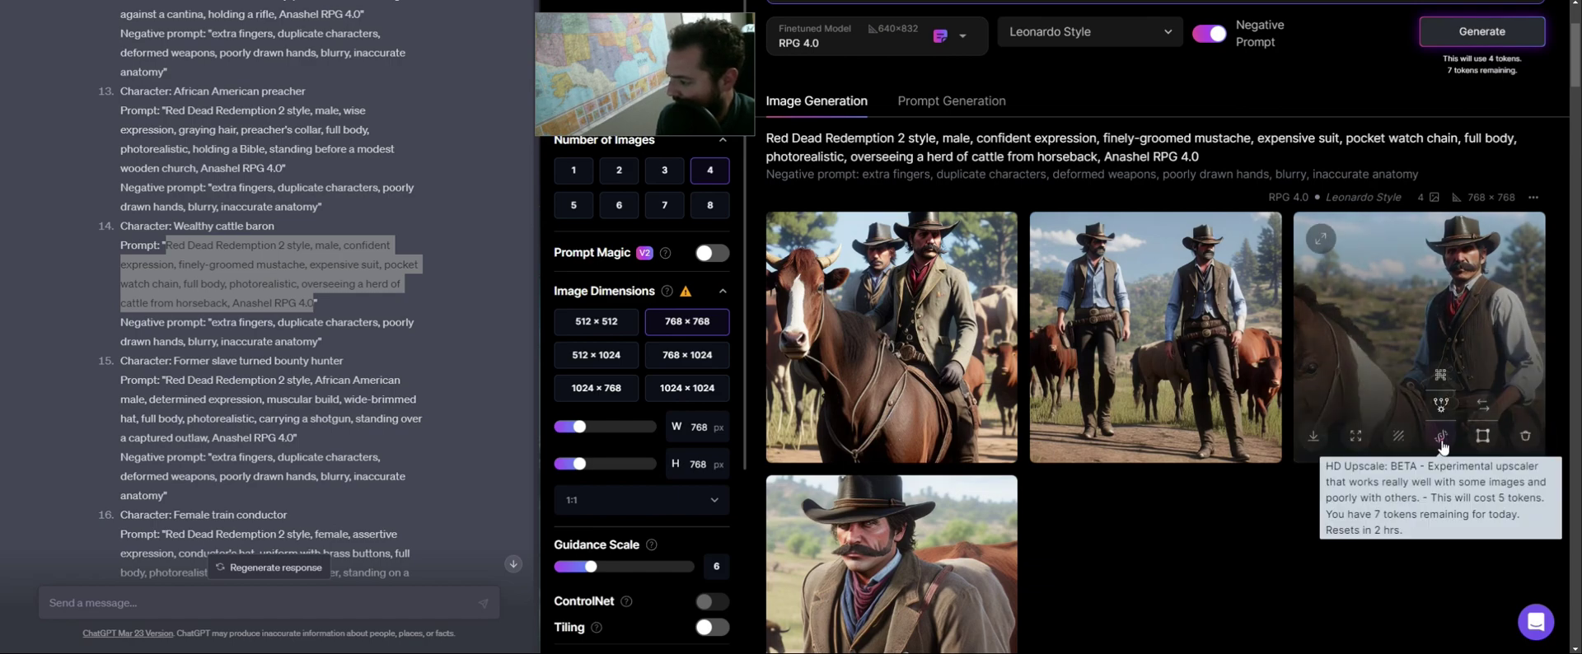
{"action": "left_click", "coordinate": [1441, 439]}
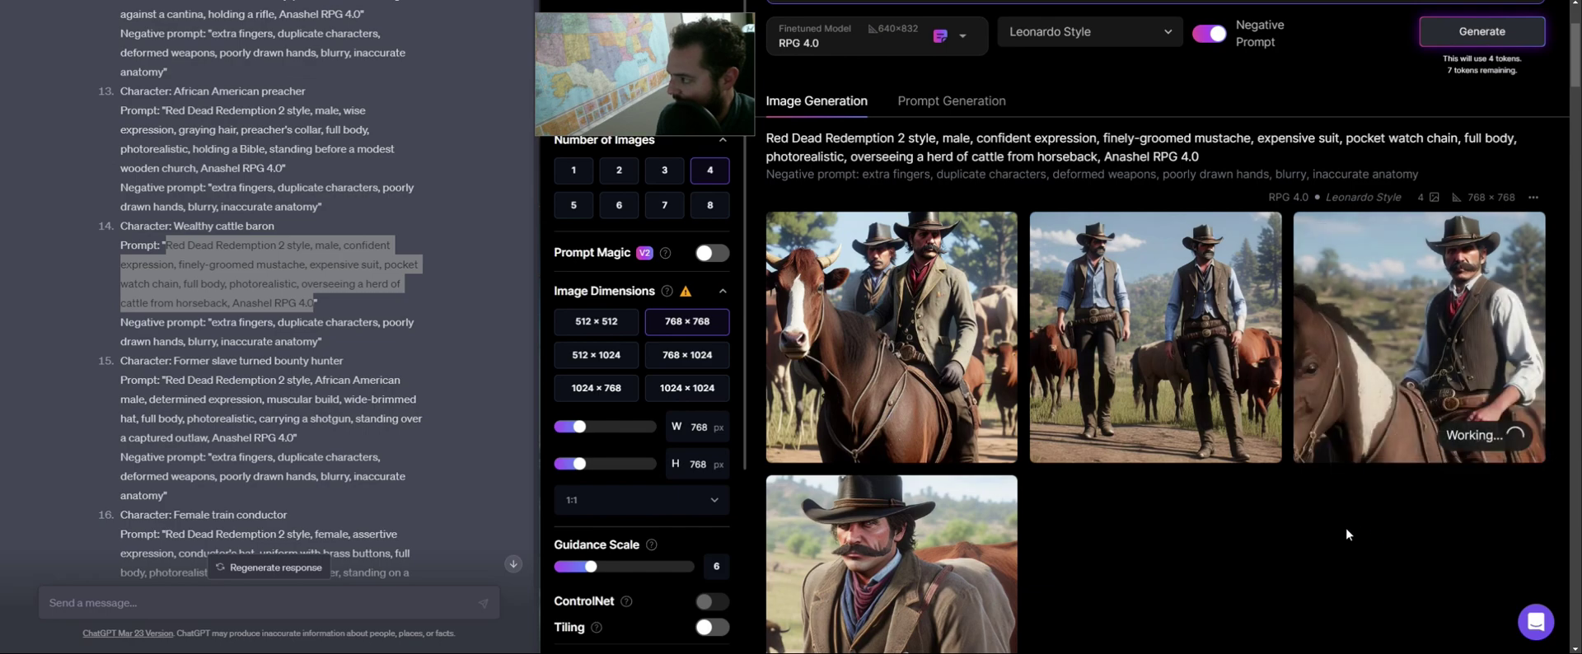
{"action": "scroll", "coordinate": [1348, 534], "scroll_direction": "up", "scroll_amount": 2}
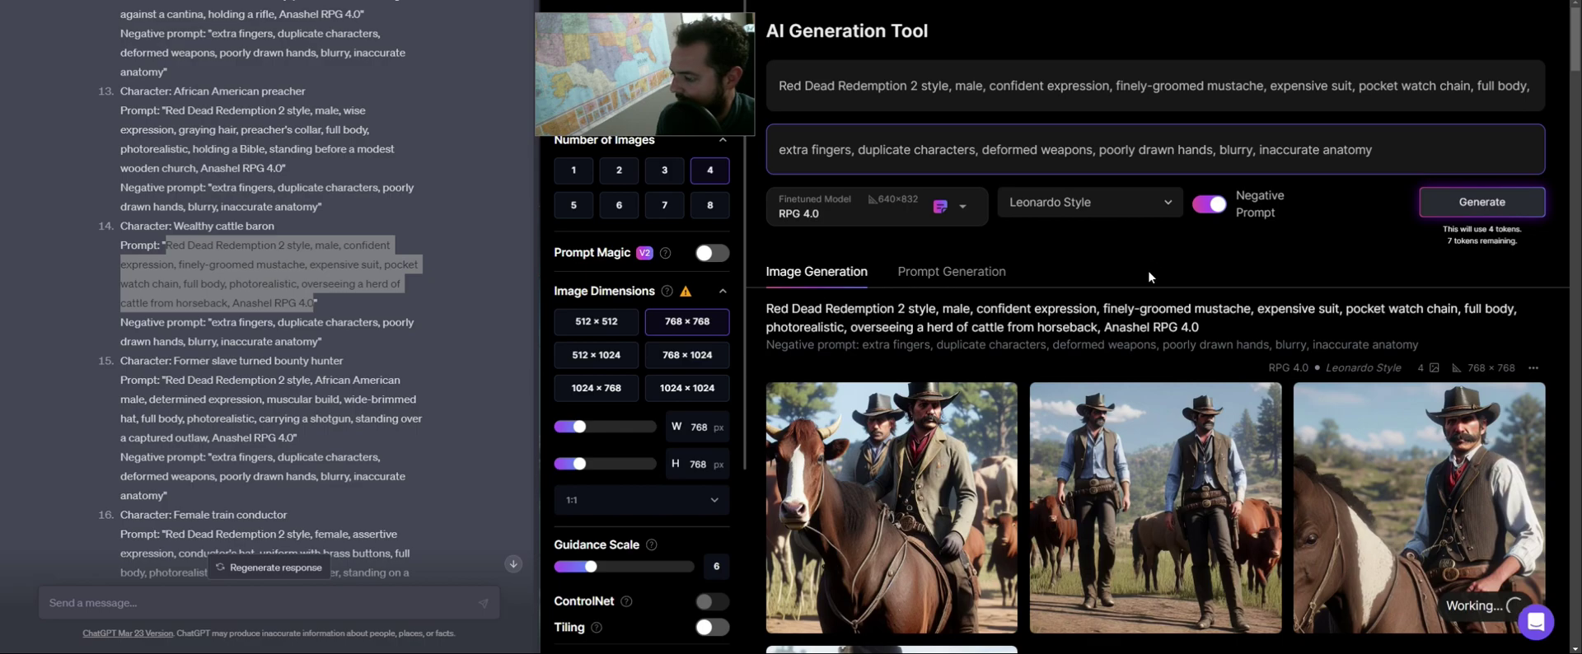
Scroll down the results feed through the earlier generated sets to the doctor portraits
{"action": "scroll", "coordinate": [1153, 347], "scroll_direction": "down", "scroll_amount": 5}
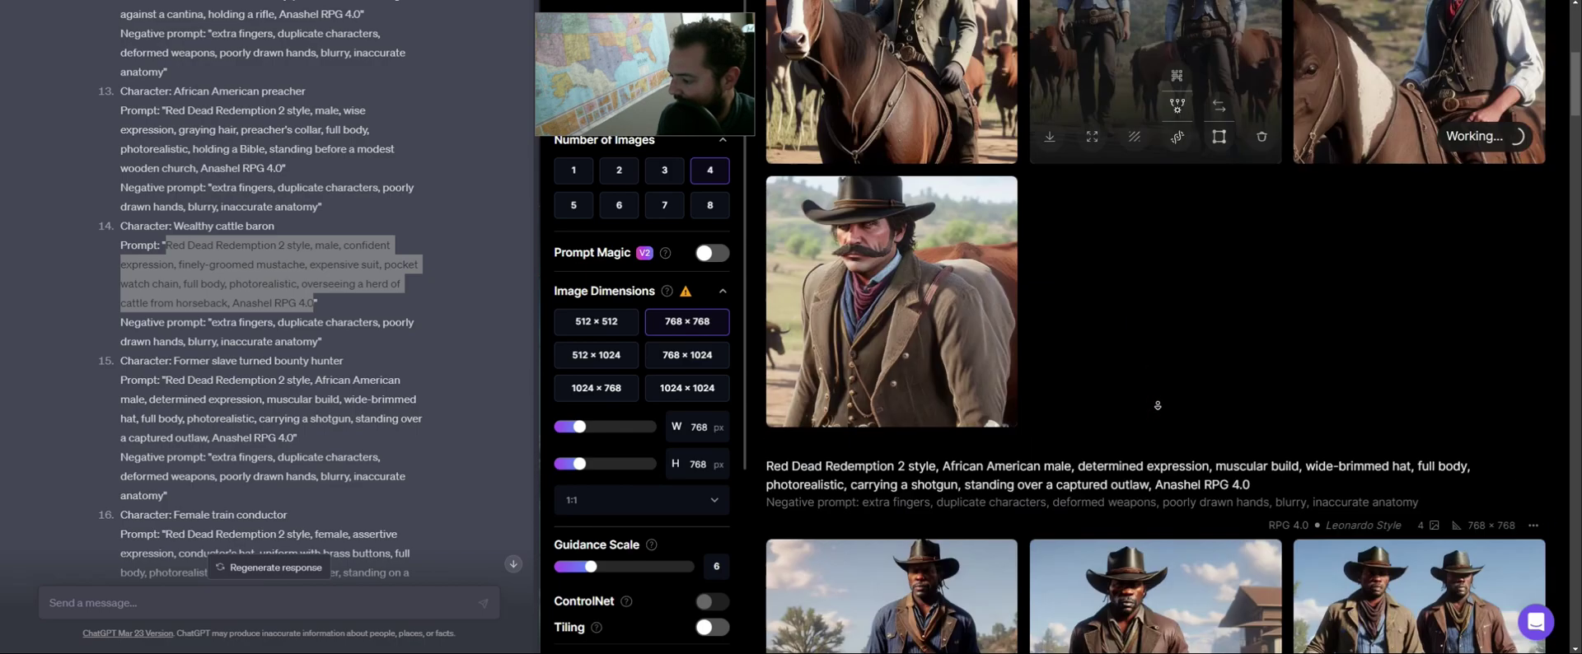
{"action": "scroll", "coordinate": [1159, 407], "scroll_direction": "down", "scroll_amount": 3}
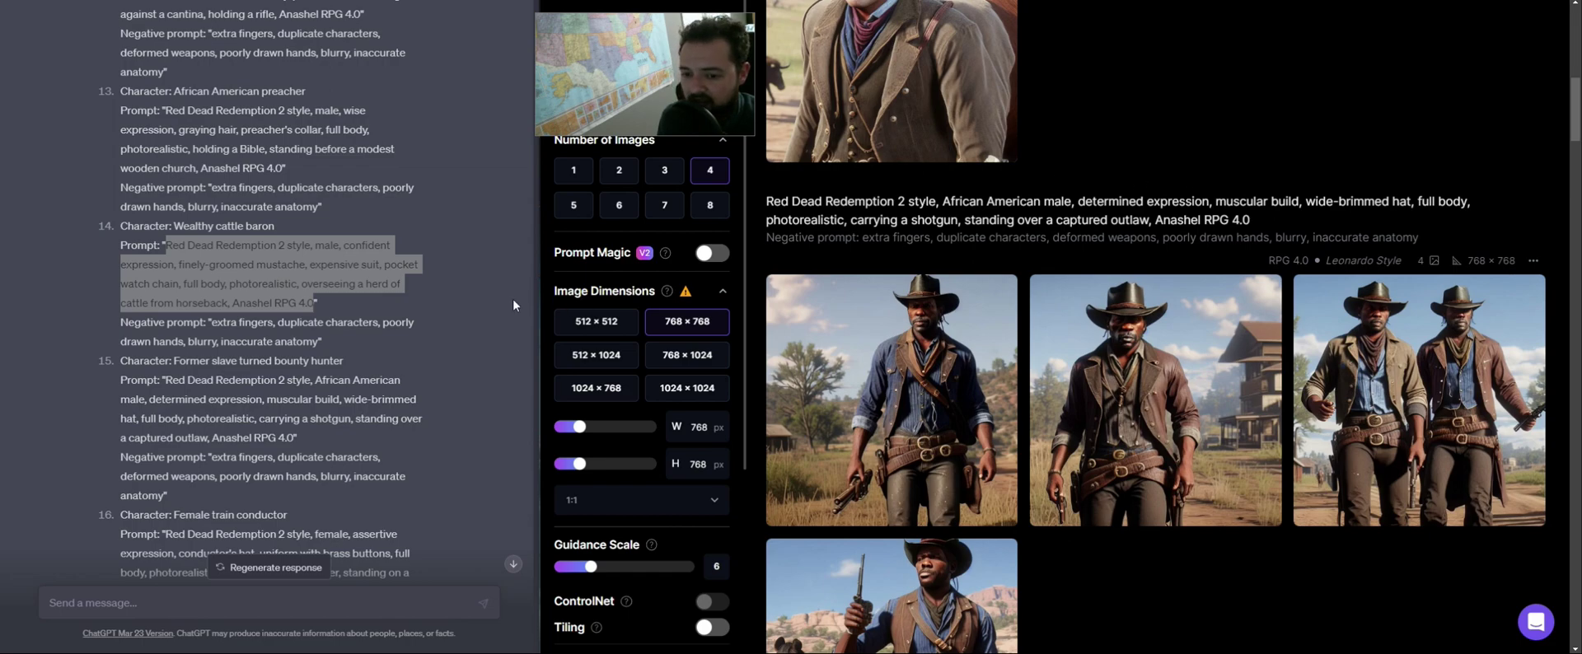
{"action": "left_click", "coordinate": [458, 298]}
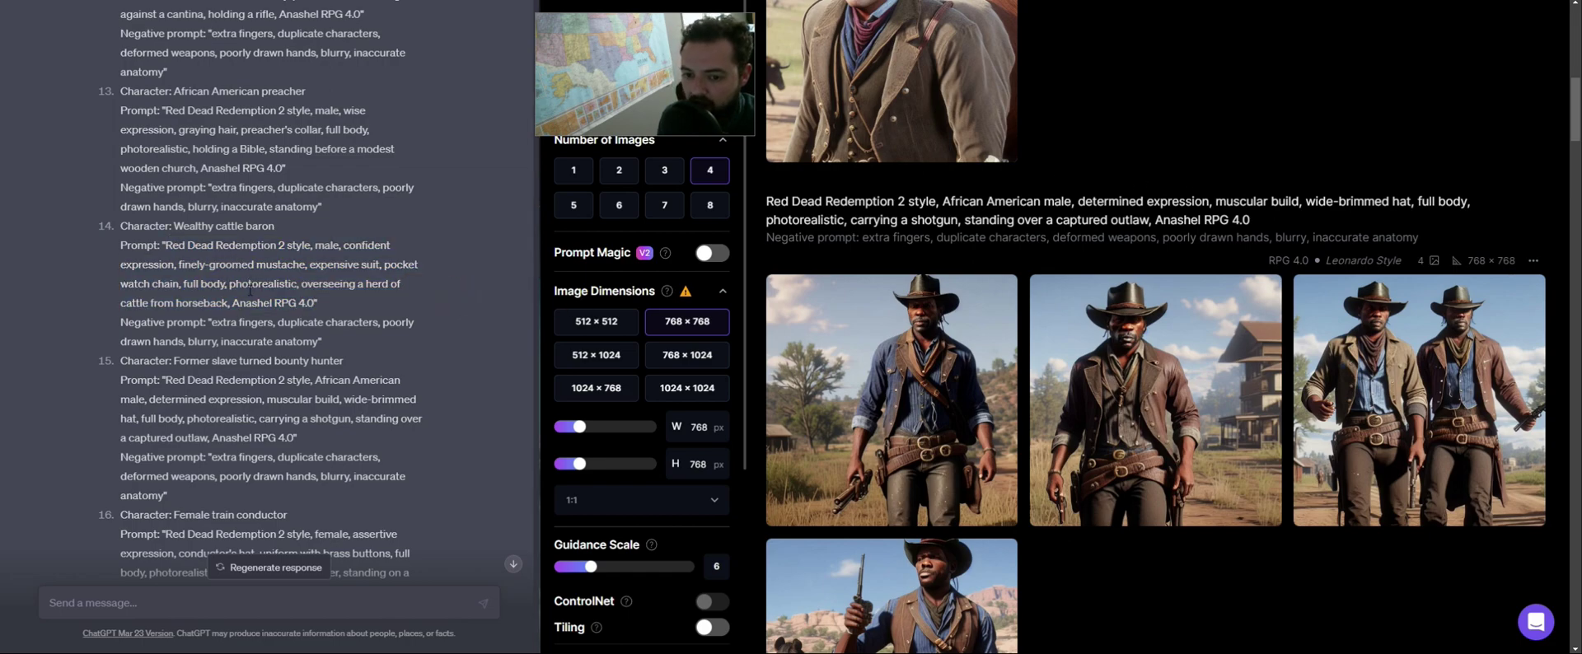
{"action": "scroll", "coordinate": [175, 299], "scroll_direction": "down", "scroll_amount": 2}
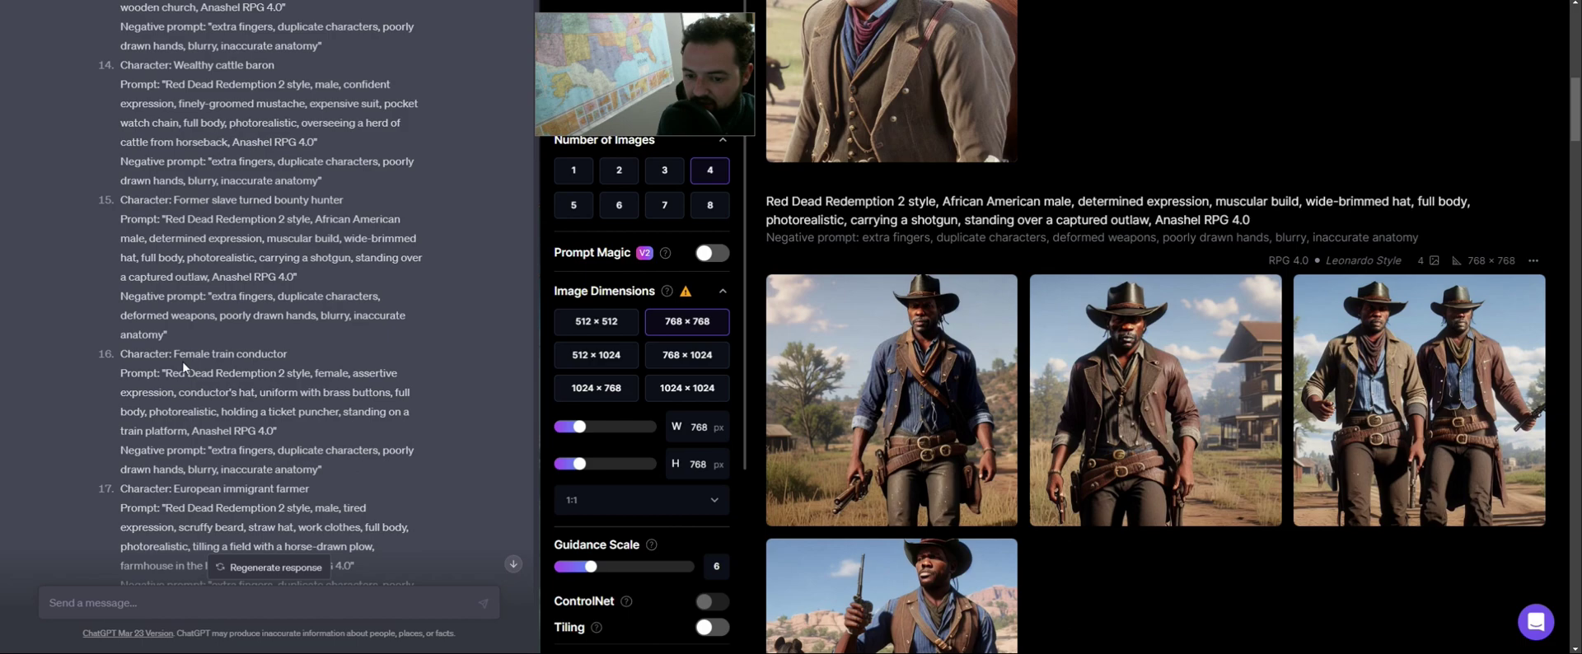
{"action": "scroll", "coordinate": [311, 373], "scroll_direction": "down", "scroll_amount": 4}
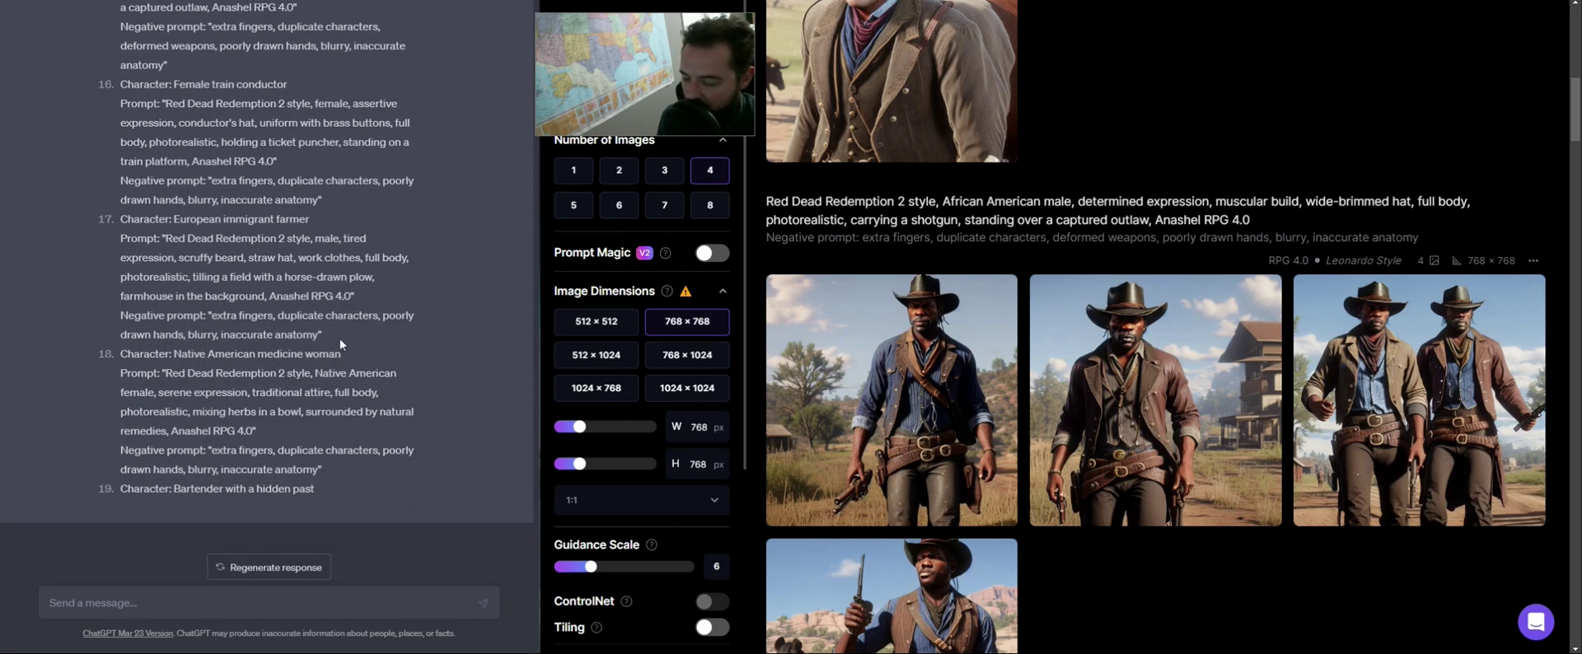
{"action": "scroll", "coordinate": [346, 342], "scroll_direction": "up", "scroll_amount": 2}
{"action": "scroll", "coordinate": [375, 387], "scroll_direction": "up", "scroll_amount": 3}
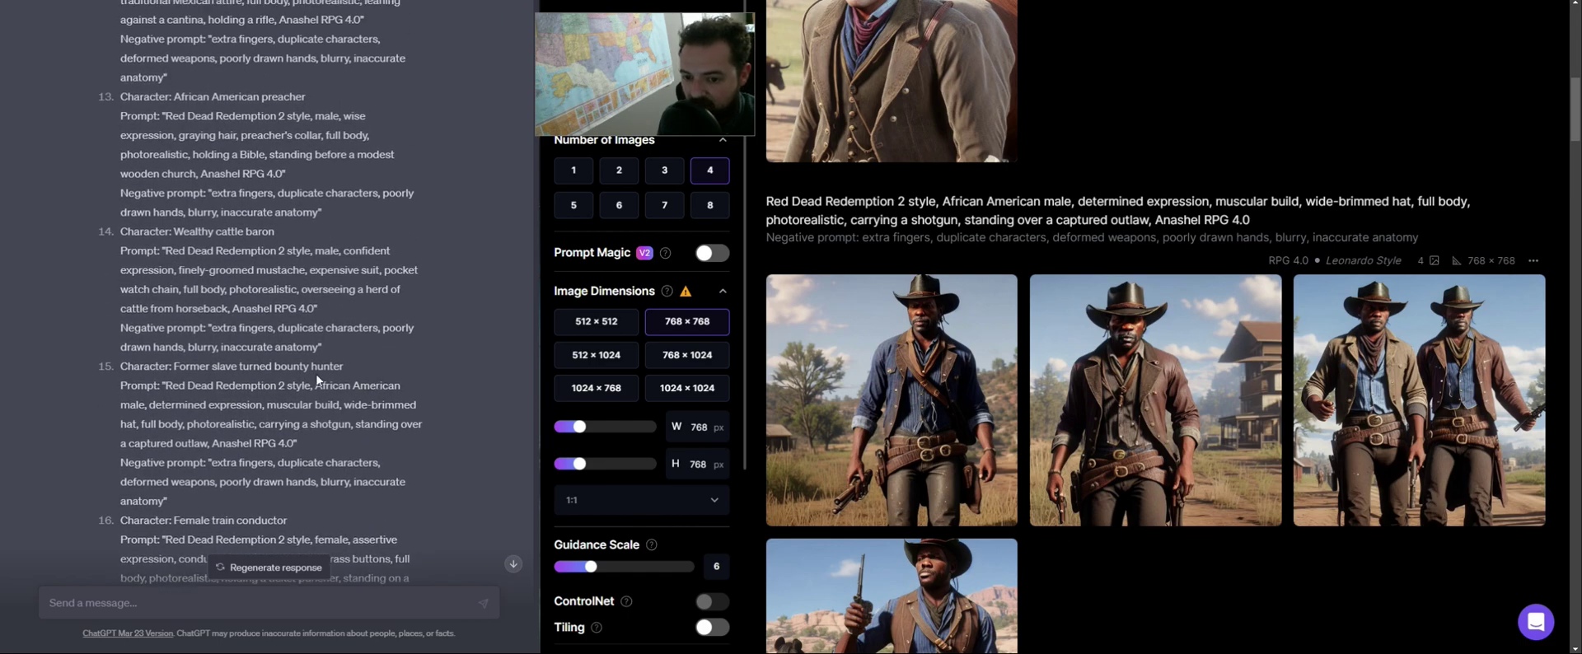
{"action": "scroll", "coordinate": [1427, 608], "scroll_direction": "down", "scroll_amount": 5}
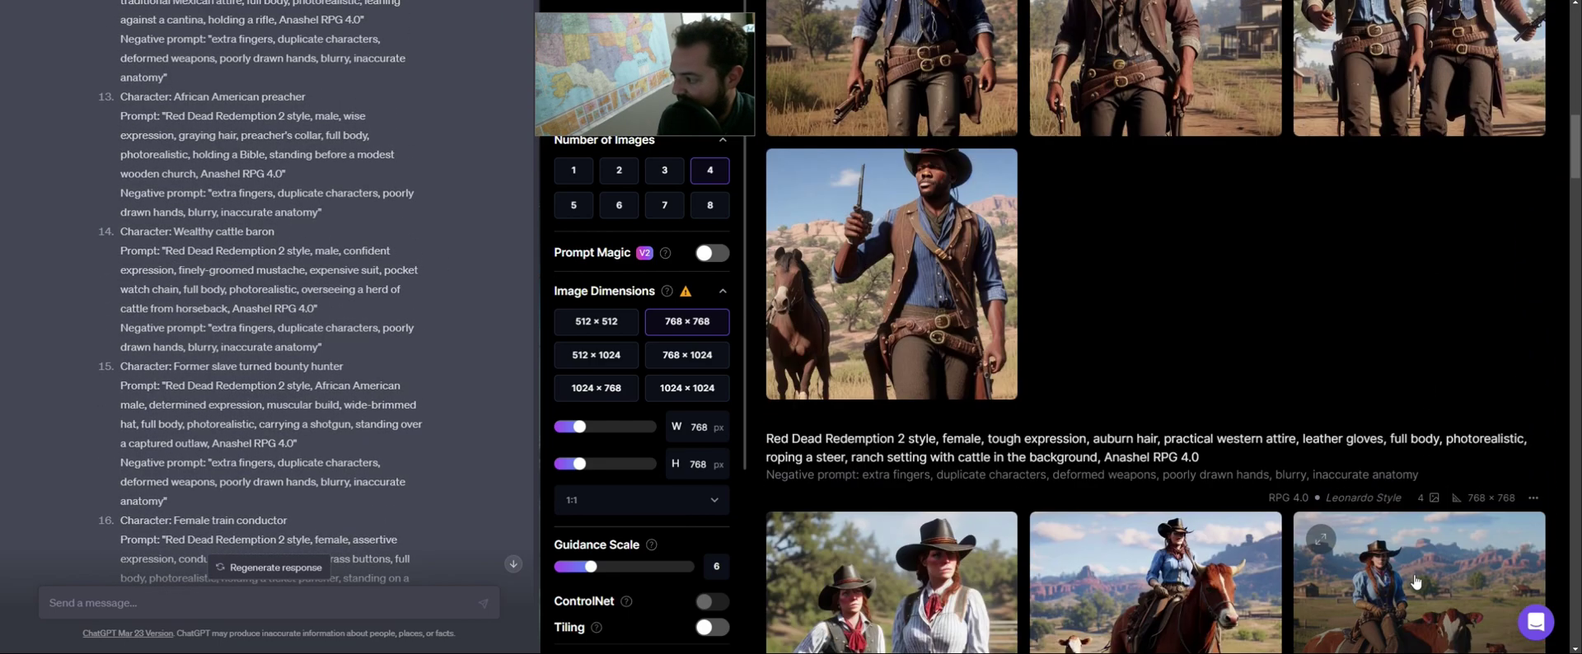
{"action": "scroll", "coordinate": [1416, 582], "scroll_direction": "down", "scroll_amount": 5}
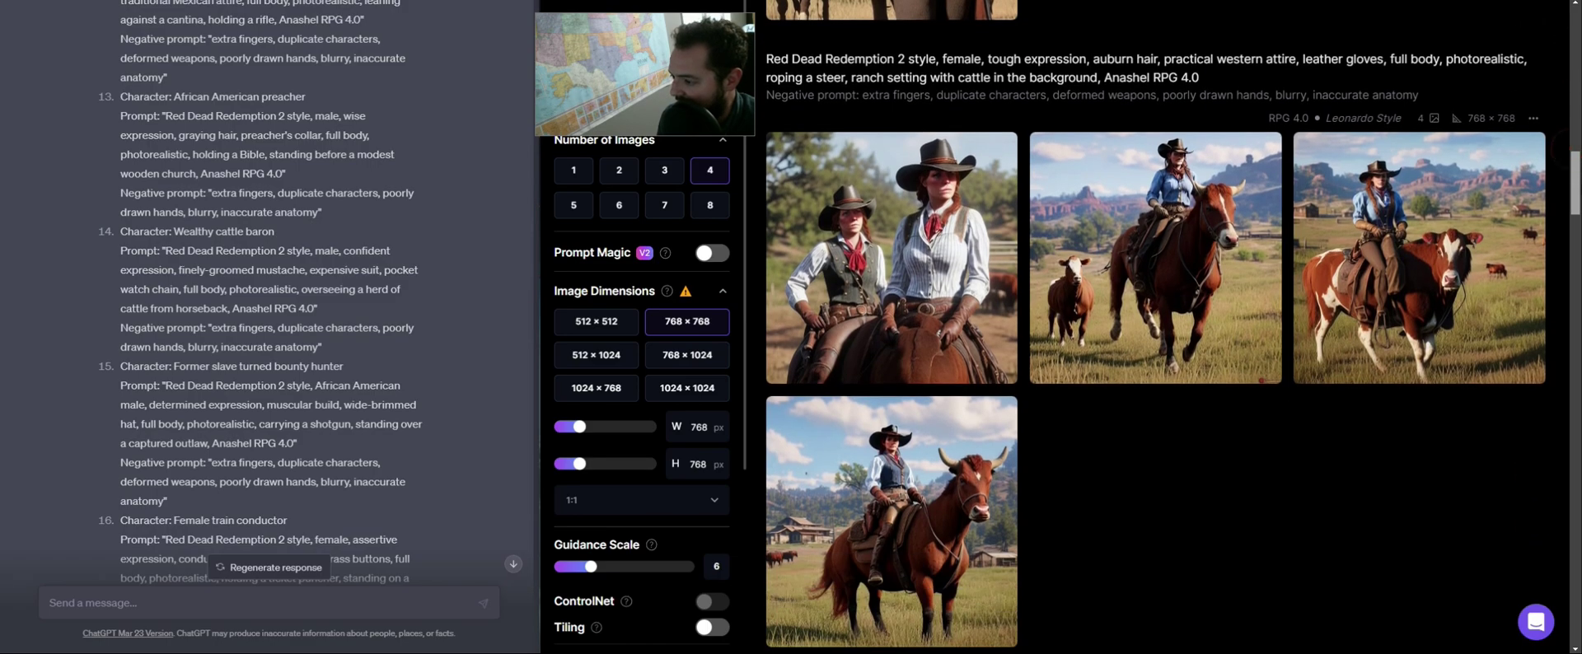
{"action": "scroll", "coordinate": [1156, 327], "scroll_direction": "down", "scroll_amount": 6}
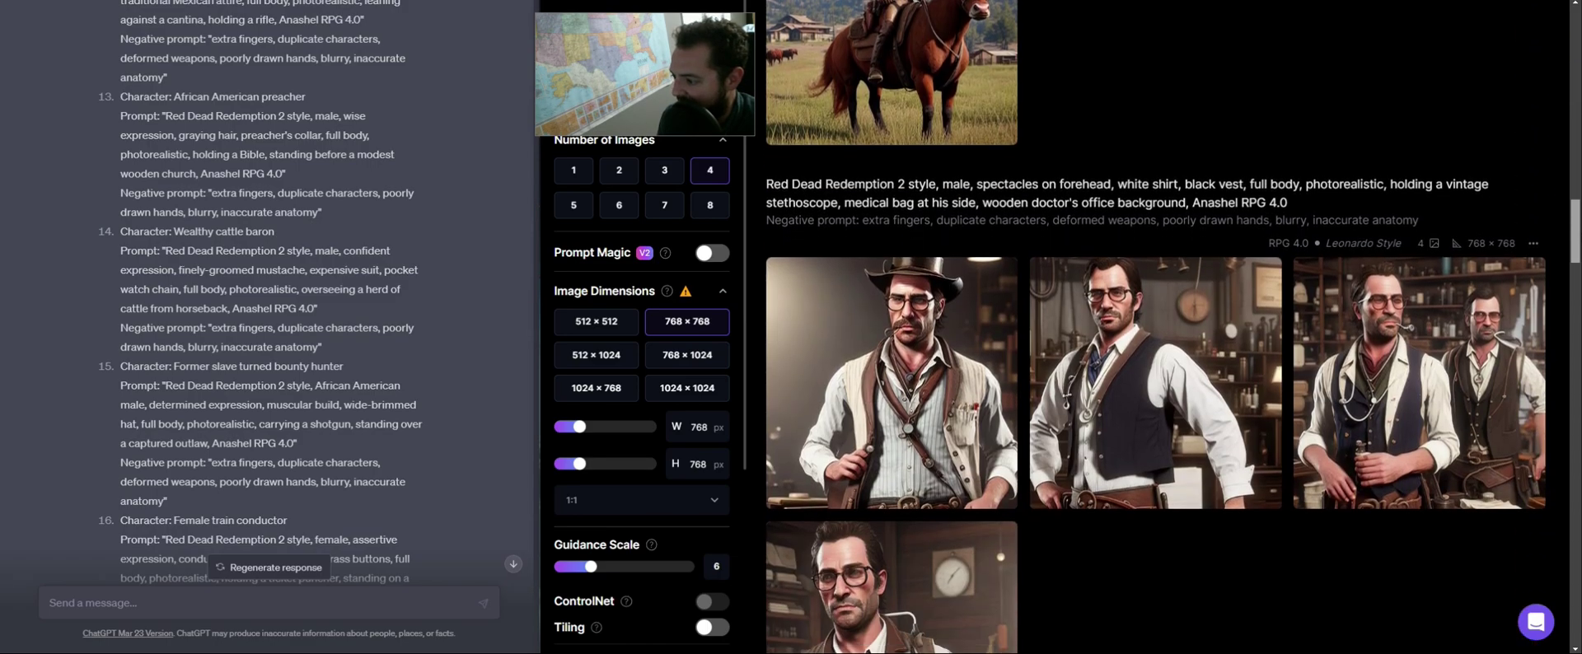
{"action": "scroll", "coordinate": [1578, 261], "scroll_direction": "down", "scroll_amount": 3}
{"action": "left_click_drag", "start_coordinate": [1578, 260], "coordinate": [1579, 258]}
Enlarge the fourth doctor image and step back through three earlier images
{"action": "left_click", "coordinate": [927, 385]}
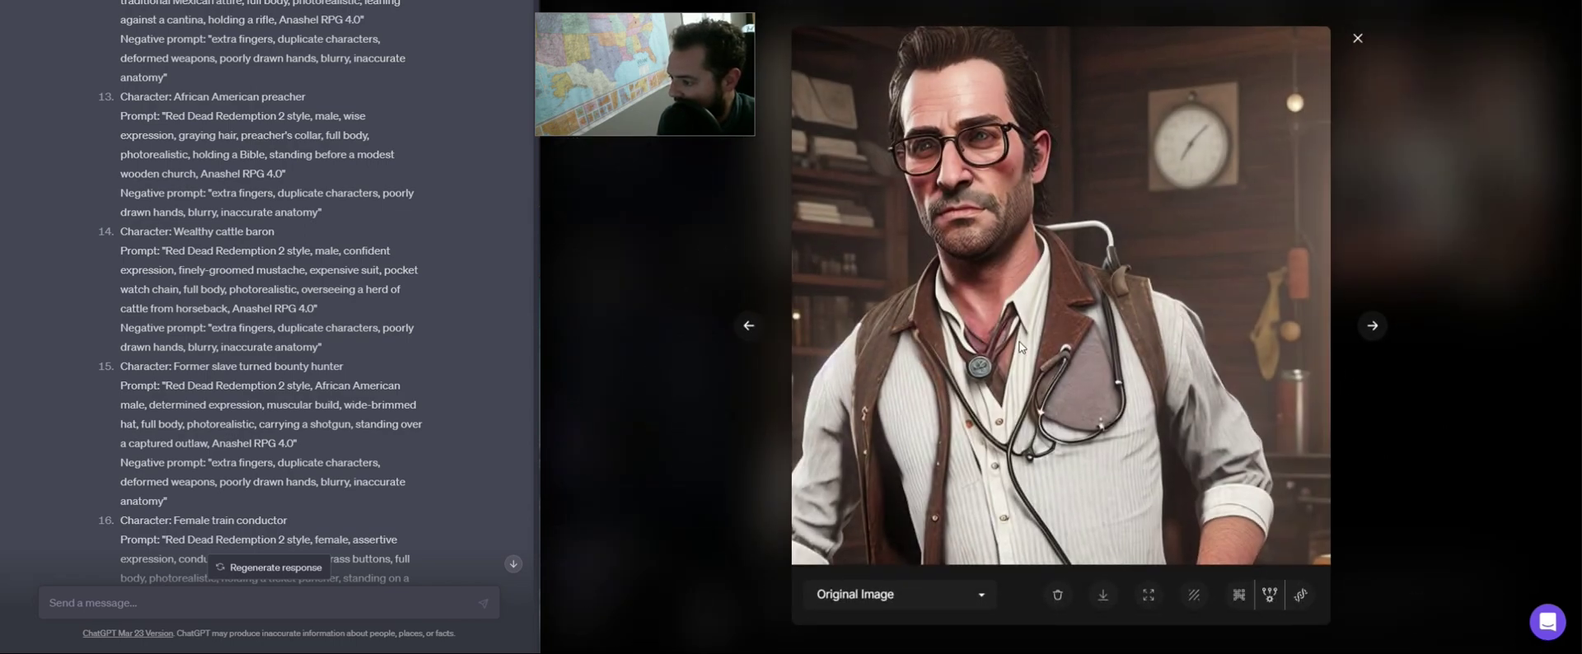
{"action": "left_click", "coordinate": [752, 328]}
{"action": "left_click", "coordinate": [752, 328]}
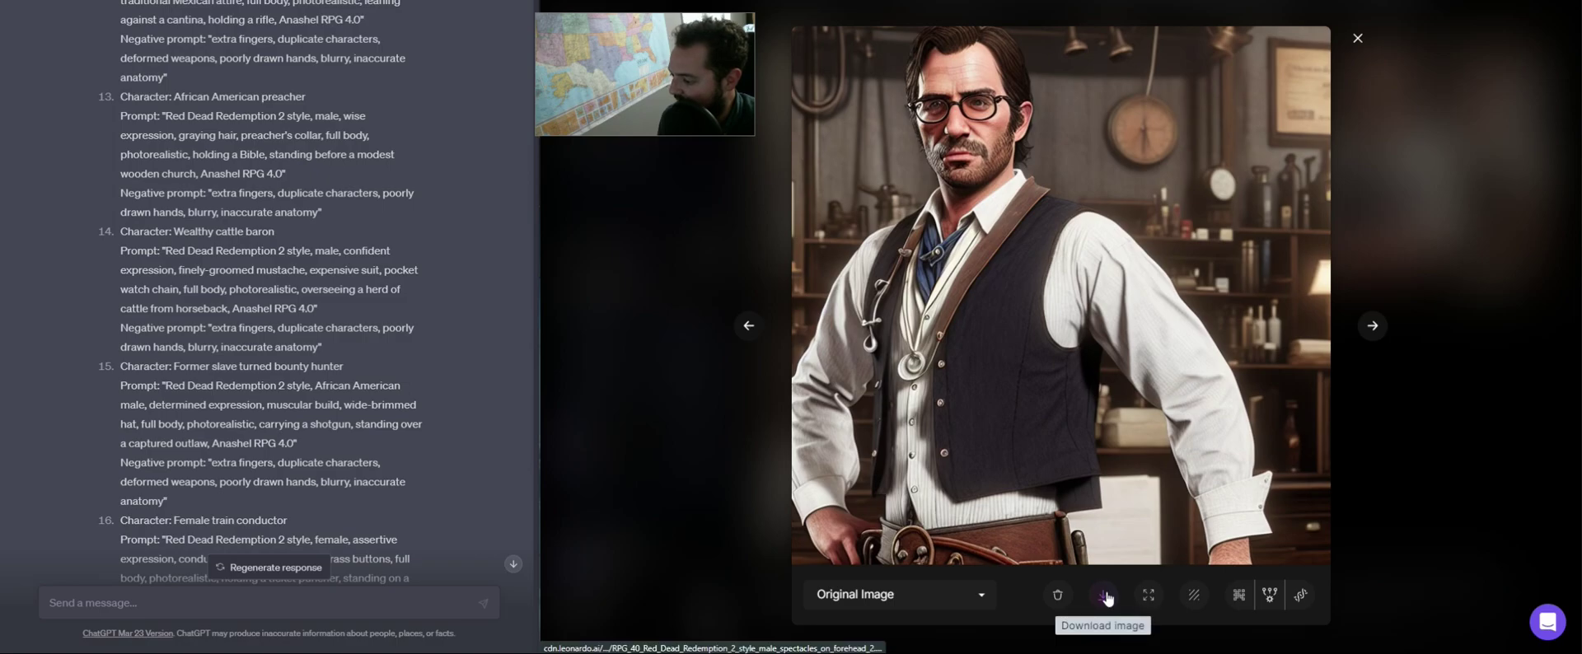
{"action": "left_click", "coordinate": [748, 325]}
{"action": "left_click", "coordinate": [1390, 205]}
Scroll further down the feed to the older prospector panning for gold
{"action": "scroll", "coordinate": [1393, 338], "scroll_direction": "down", "scroll_amount": 2}
{"action": "scroll", "coordinate": [1373, 290], "scroll_direction": "down", "scroll_amount": 3}
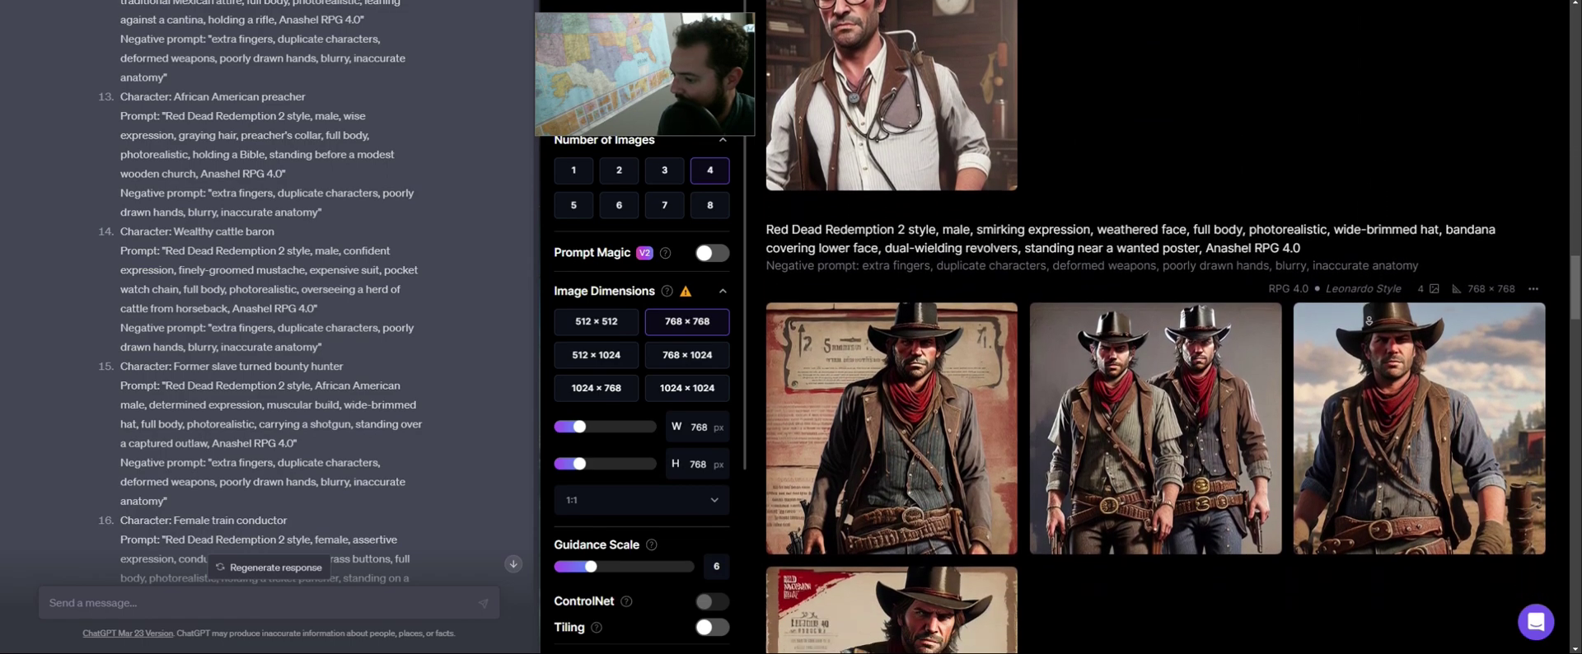
{"action": "scroll", "coordinate": [1284, 562], "scroll_direction": "down", "scroll_amount": 3}
{"action": "scroll", "coordinate": [1258, 310], "scroll_direction": "down", "scroll_amount": 4}
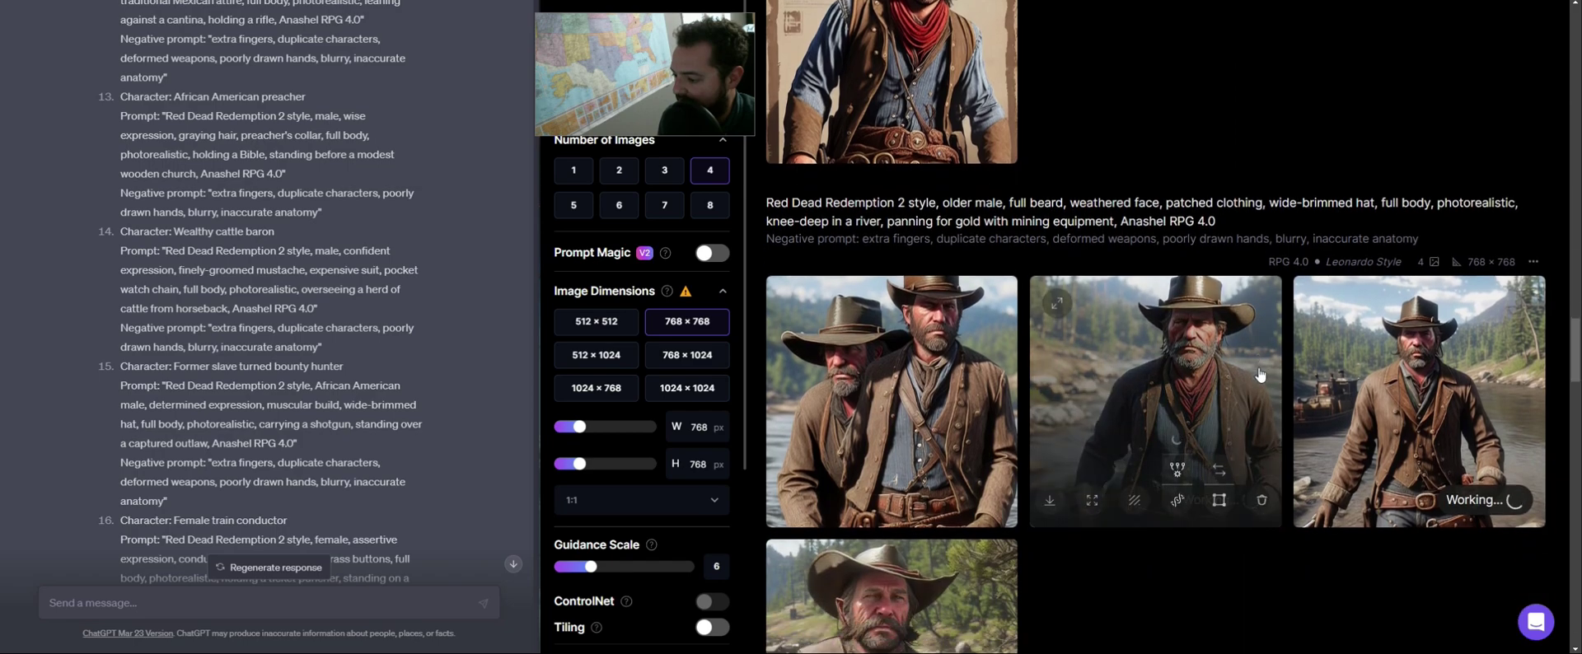
{"action": "scroll", "coordinate": [1310, 583], "scroll_direction": "down", "scroll_amount": 2}
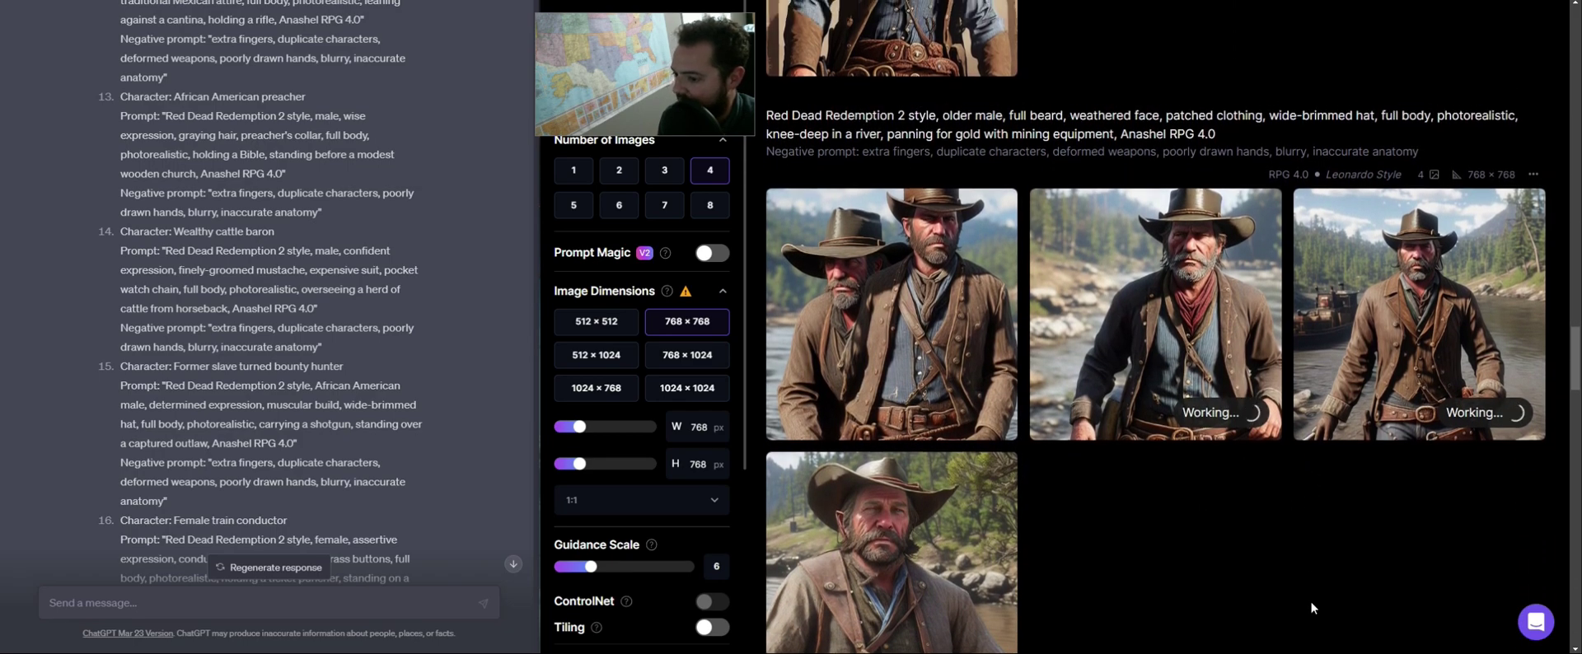
{"action": "scroll", "coordinate": [1311, 601], "scroll_direction": "up", "scroll_amount": 3}
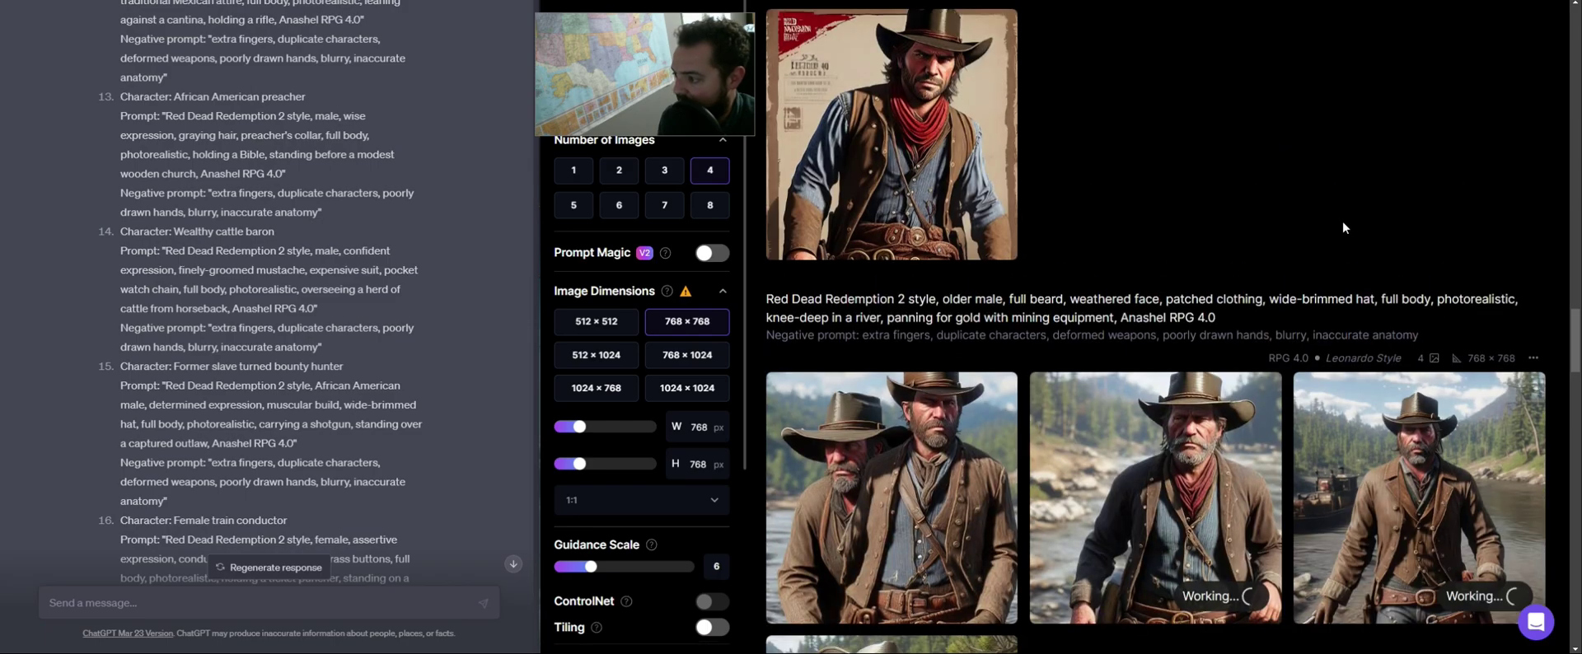
{"action": "scroll", "coordinate": [1343, 221], "scroll_direction": "up", "scroll_amount": 3}
Highlight 'duplicate characters' in the cattle baron negative prompt and compare against the two-cowboy image
{"action": "left_click_drag", "start_coordinate": [1571, 324], "coordinate": [1545, 47]}
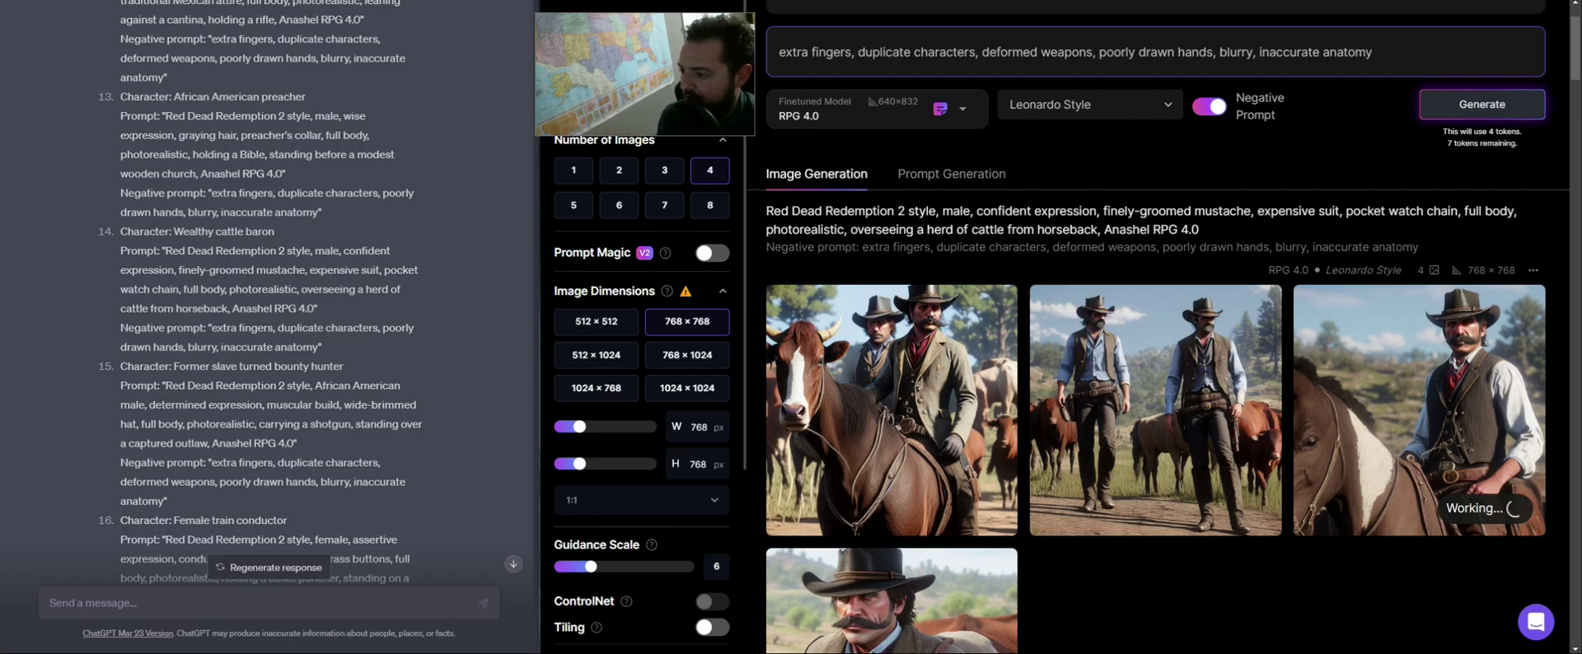
{"action": "triple_click", "coordinate": [905, 247]}
{"action": "left_click", "coordinate": [905, 247]}
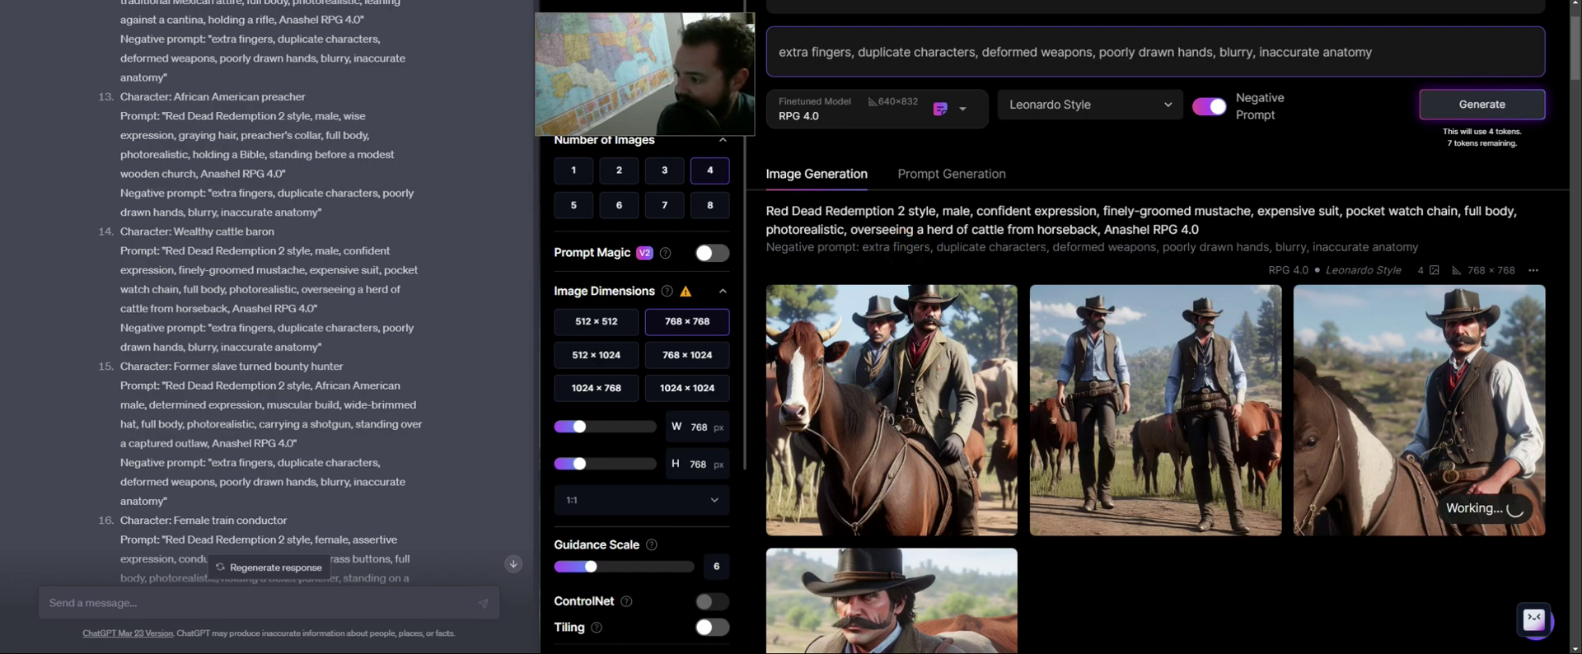
{"action": "left_click_drag", "start_coordinate": [1047, 247], "coordinate": [937, 247]}
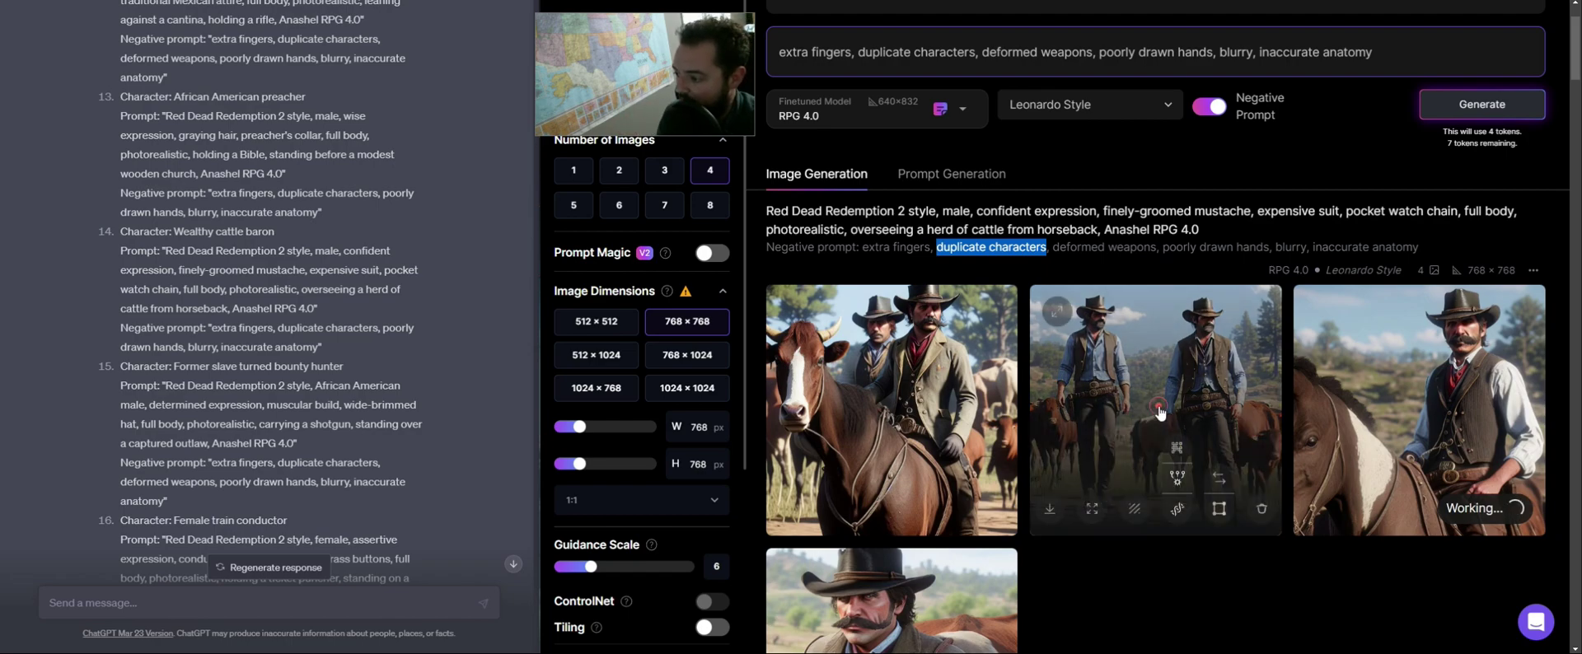
{"action": "left_click", "coordinate": [1154, 395]}
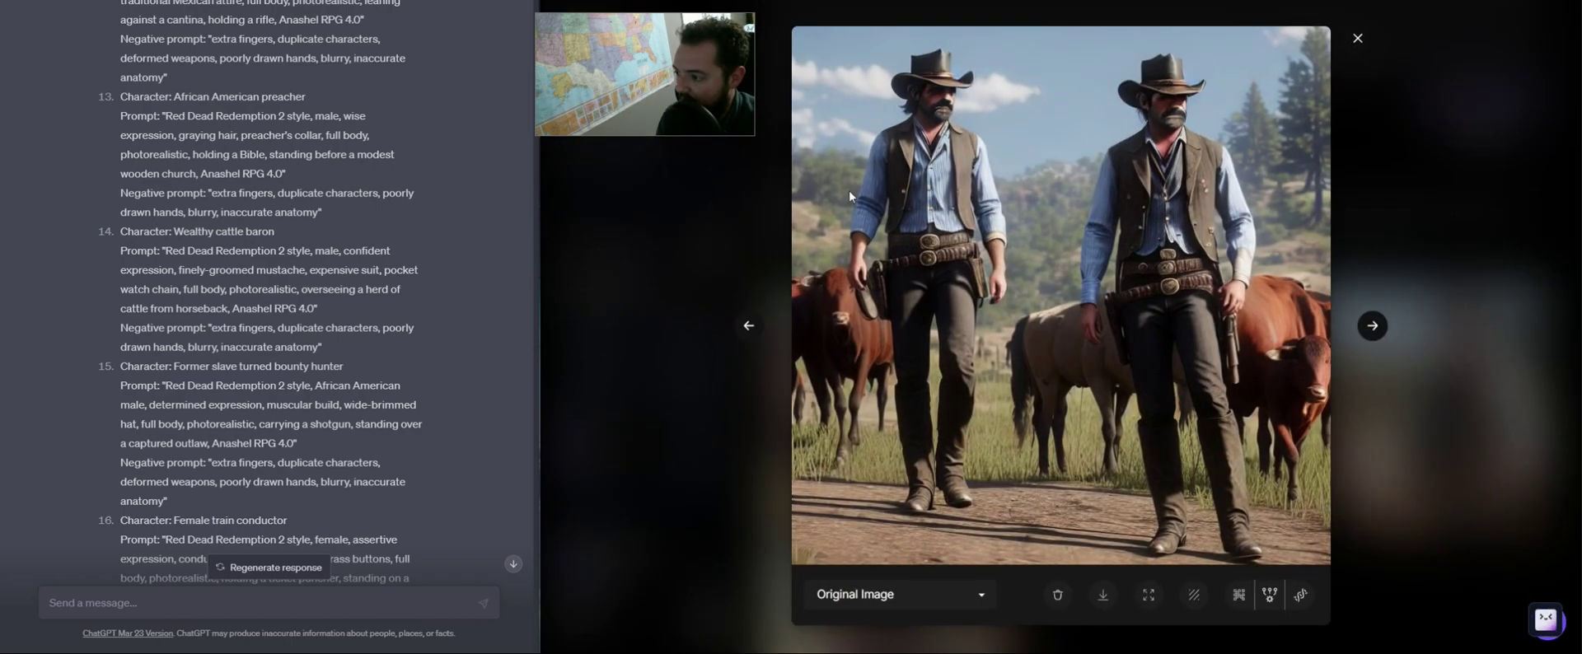
{"action": "left_click", "coordinate": [1358, 38]}
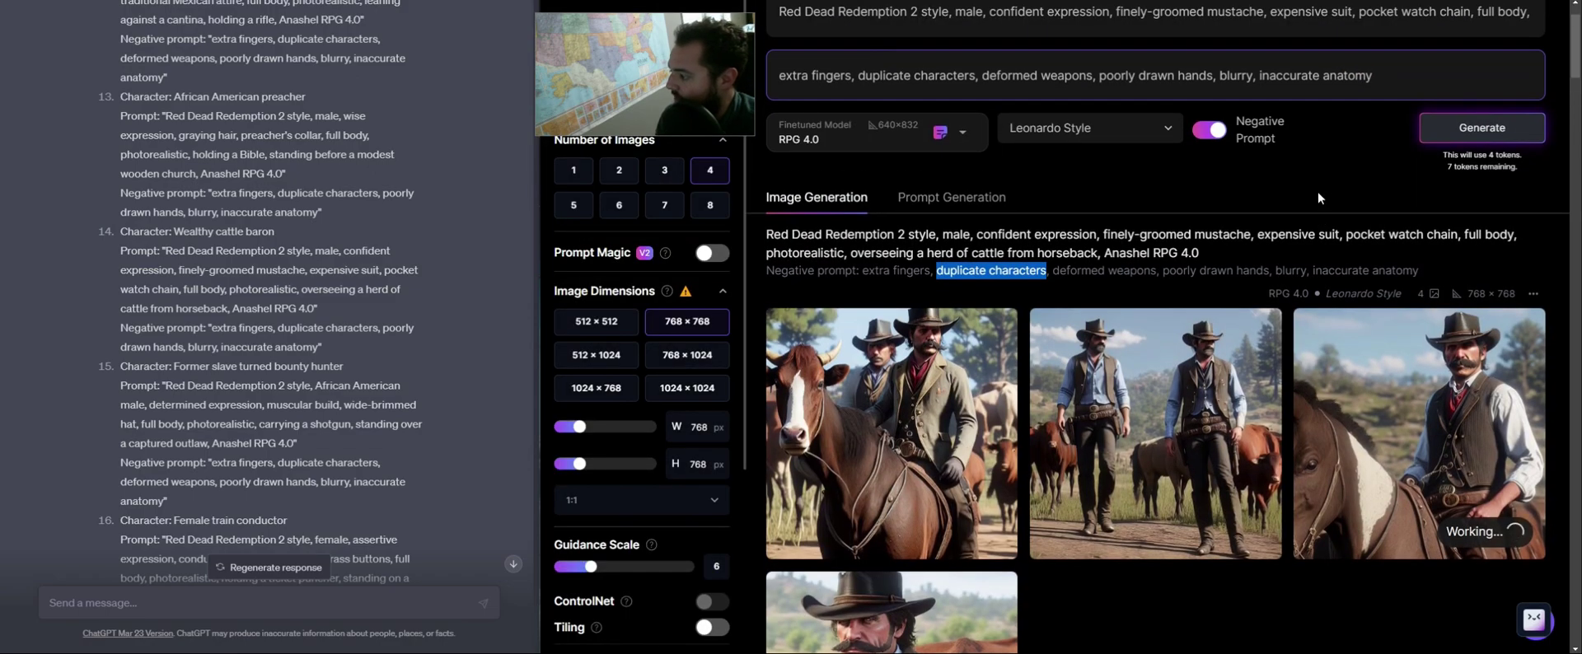